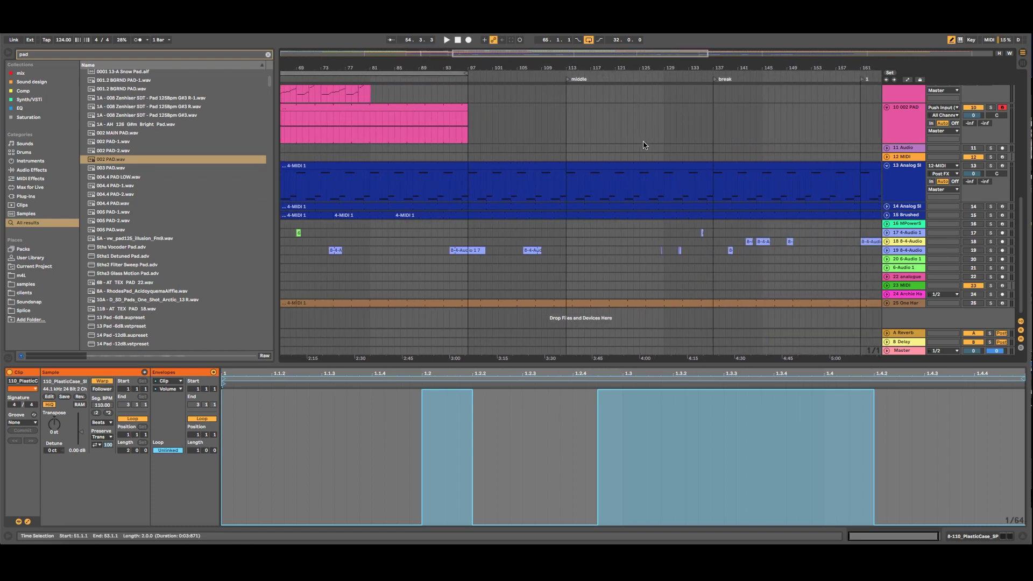
Step: Move the 002 PAD track above the Centro Automotivo track in the arrangement
{"action": "left_click_drag", "start_coordinate": [761, 65], "coordinate": [662, 40]}
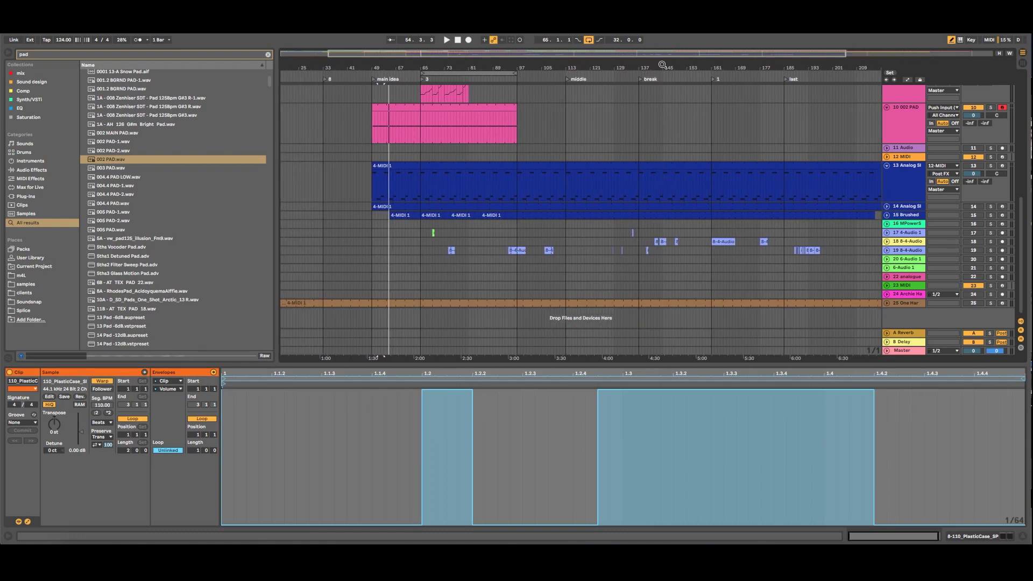
{"action": "scroll", "coordinate": [424, 156], "scroll_direction": "up", "scroll_amount": 3}
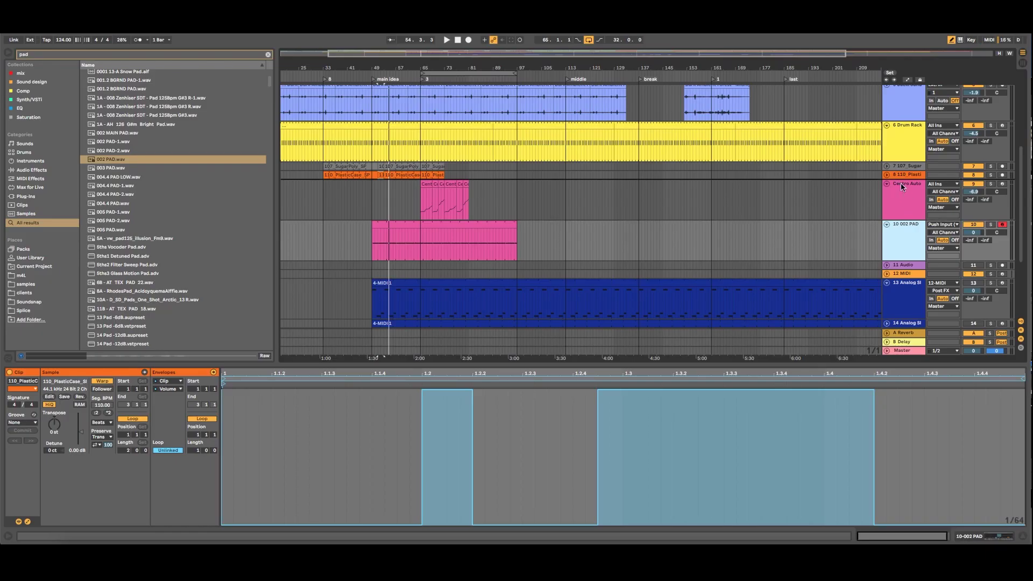
{"action": "left_click_drag", "start_coordinate": [901, 184], "coordinate": [900, 184]}
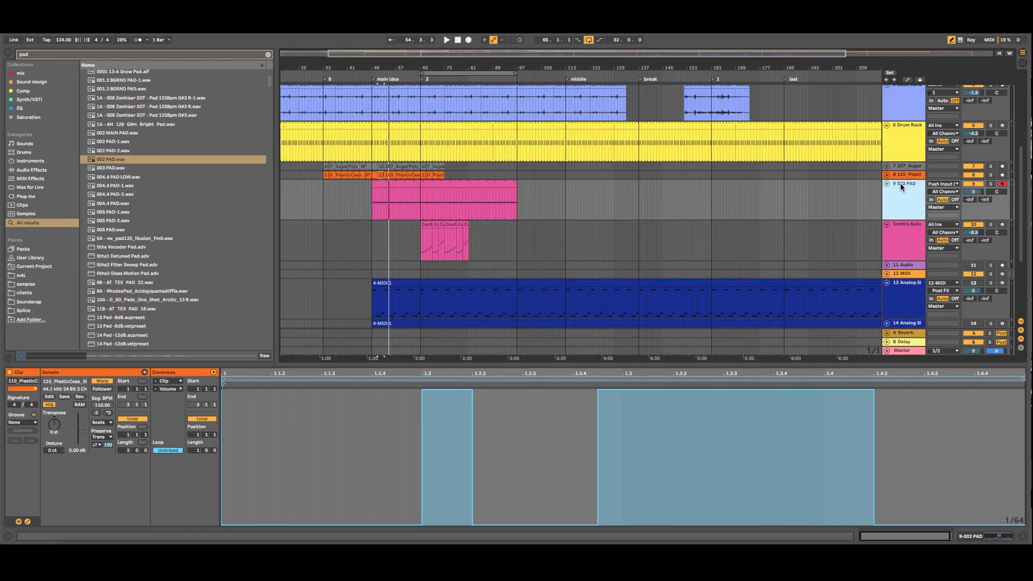
{"action": "scroll", "coordinate": [474, 197], "scroll_direction": "up", "scroll_amount": 5}
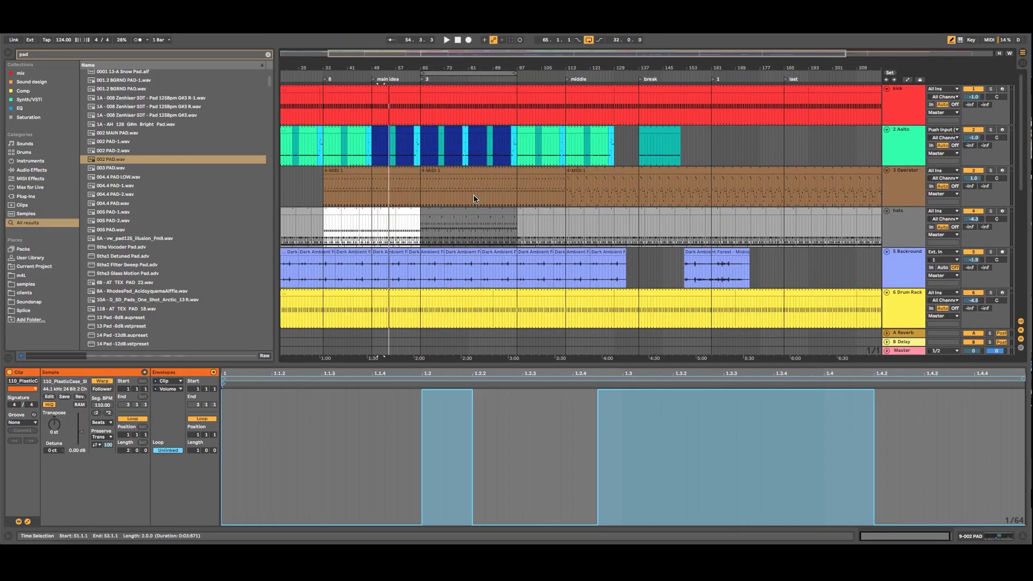
Step: Shift the 002 PAD clip in the arrangement so that it starts at bar 73
{"action": "scroll", "coordinate": [474, 197], "scroll_direction": "down", "scroll_amount": 3}
{"action": "left_click", "coordinate": [392, 267]}
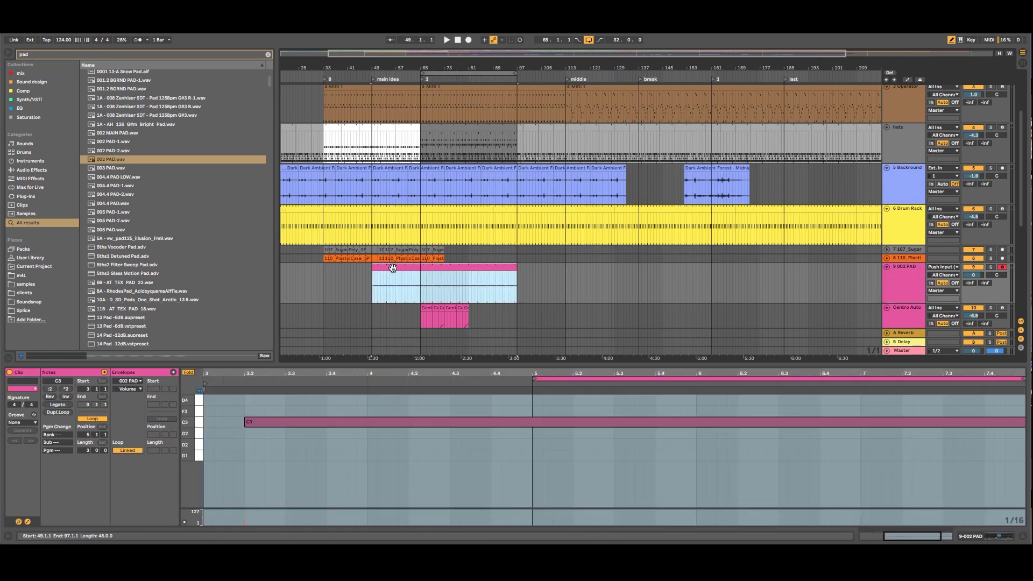
{"action": "scroll", "coordinate": [392, 267], "scroll_direction": "up", "scroll_amount": 1}
{"action": "left_click_drag", "start_coordinate": [392, 311], "coordinate": [466, 317]}
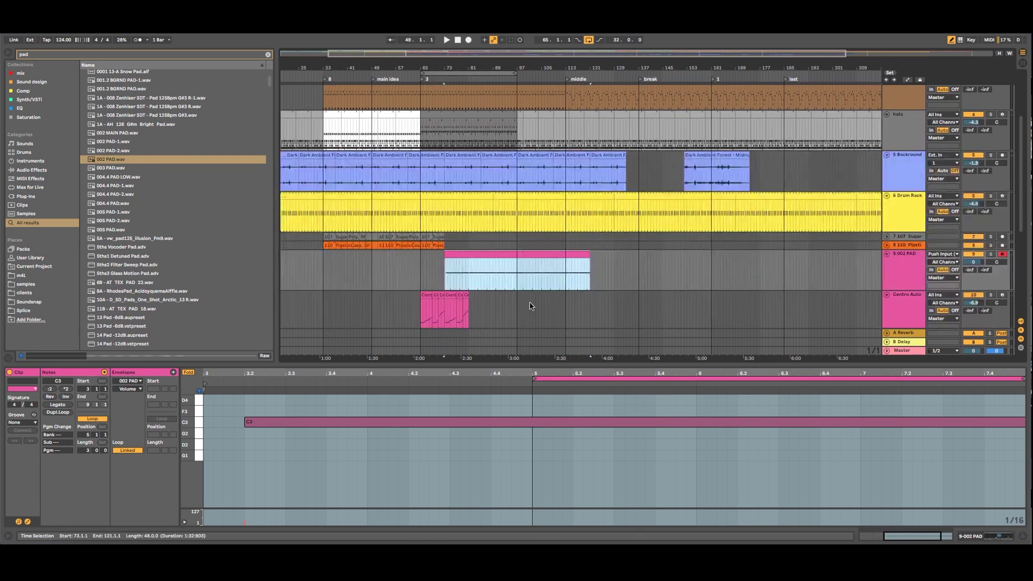
Step: Place the Centro Automotivo track above 002 PAD and shift its clips from bar 73 onward to bar 81
{"action": "left_click_drag", "start_coordinate": [905, 303], "coordinate": [906, 269]}
{"action": "left_click_drag", "start_coordinate": [831, 263], "coordinate": [581, 268]}
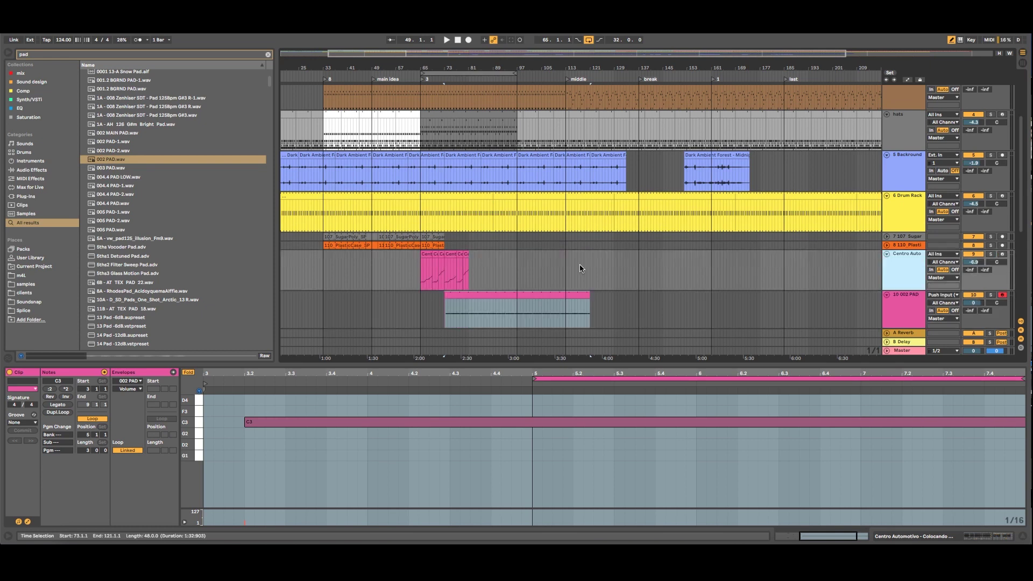
{"action": "left_click", "coordinate": [452, 254]}
{"action": "left_click", "coordinate": [466, 253], "text": "shift"}
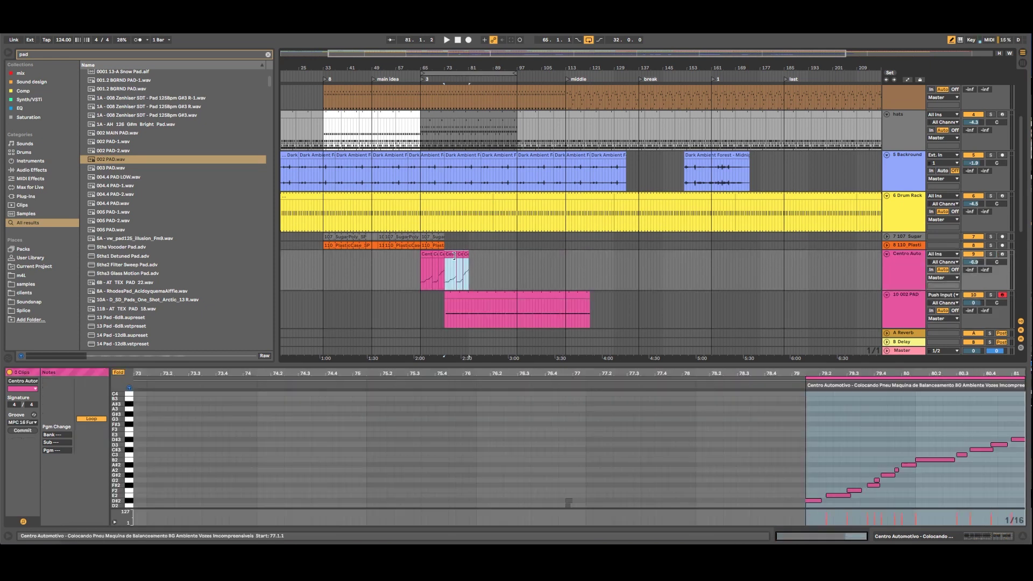
{"action": "left_click_drag", "start_coordinate": [452, 256], "coordinate": [479, 261]}
{"action": "left_click", "coordinate": [505, 266]}
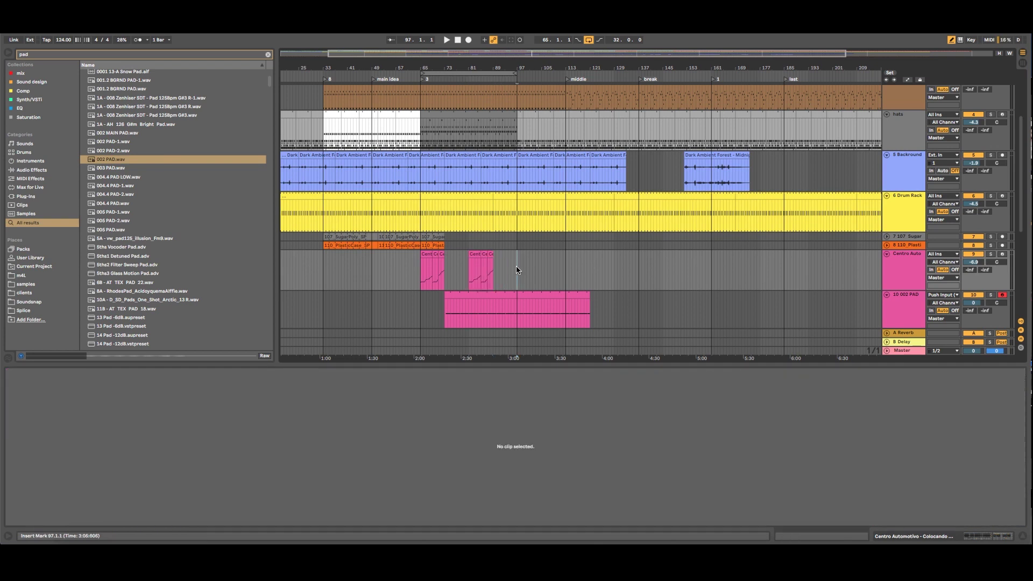
Step: Examine the SugarPoly and PlasticCase arrangement clips at bar 65 and the orange 7-Audio 1 session clips on track 11
{"action": "left_click", "coordinate": [438, 237]}
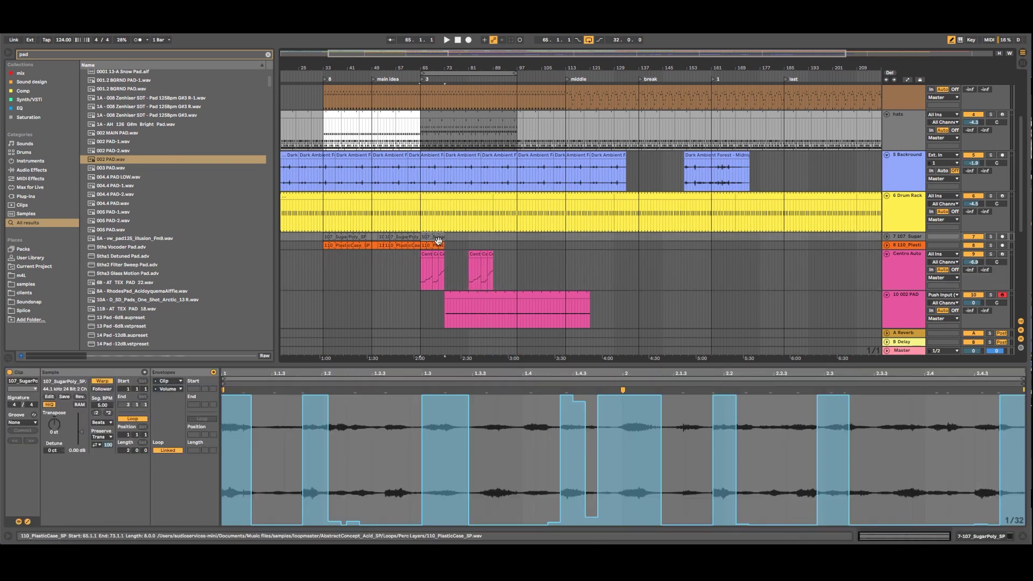
{"action": "left_click", "coordinate": [439, 245]}
{"action": "left_click", "coordinate": [436, 240]}
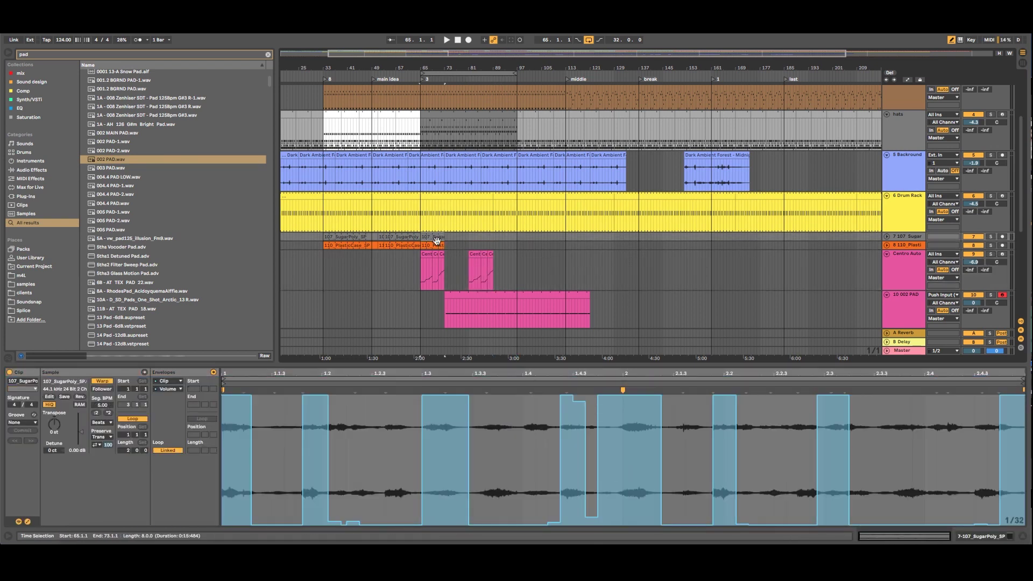
{"action": "left_click", "coordinate": [436, 244]}
{"action": "key", "text": "Tab"}
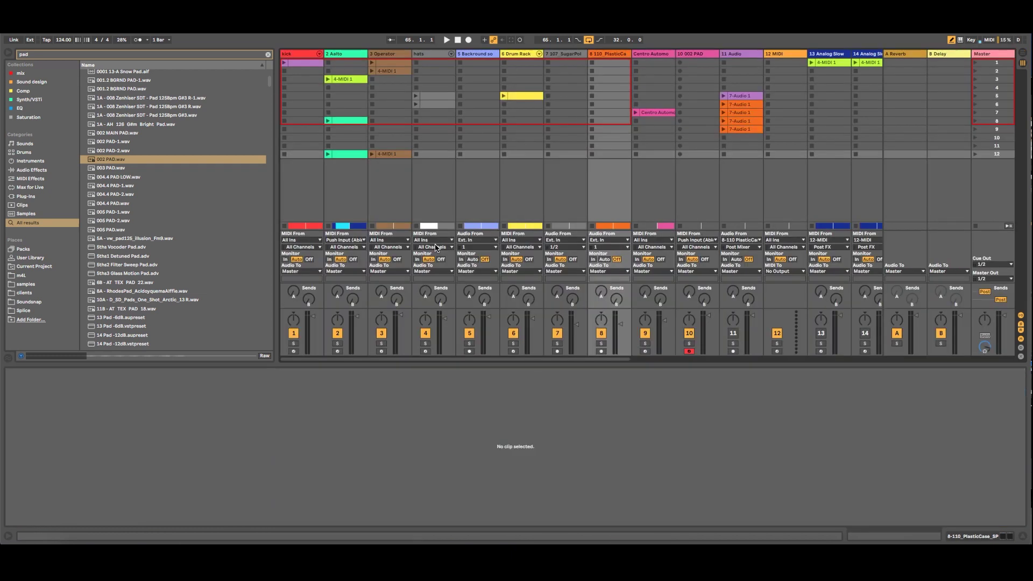
{"action": "left_click", "coordinate": [748, 122]}
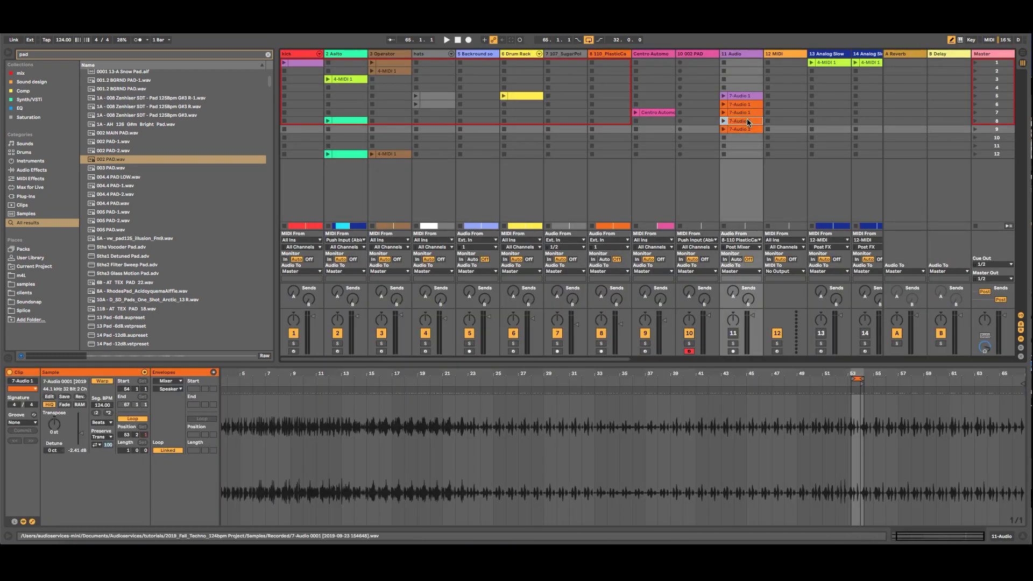
{"action": "left_click", "coordinate": [744, 103]}
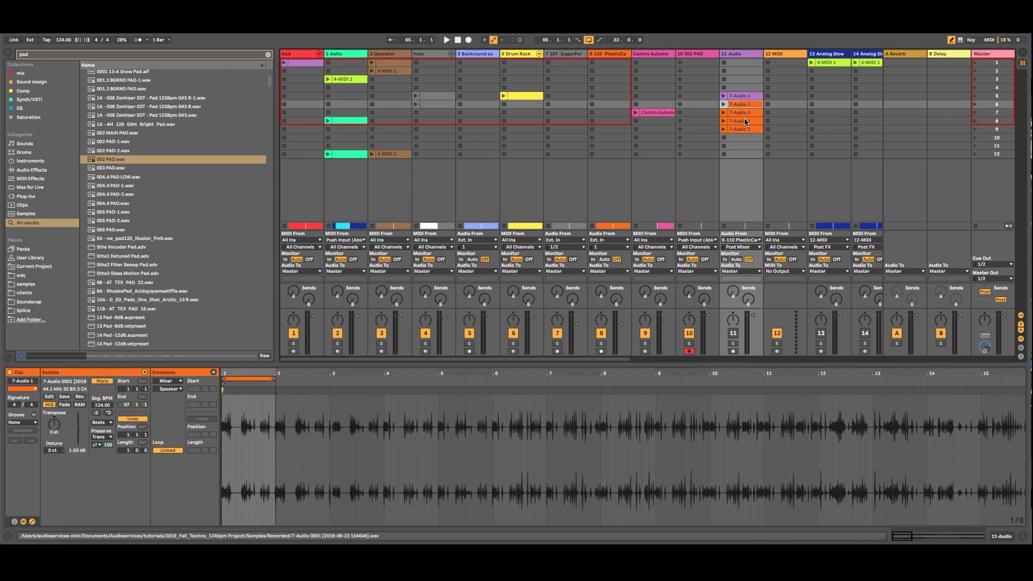
{"action": "left_click", "coordinate": [744, 129]}
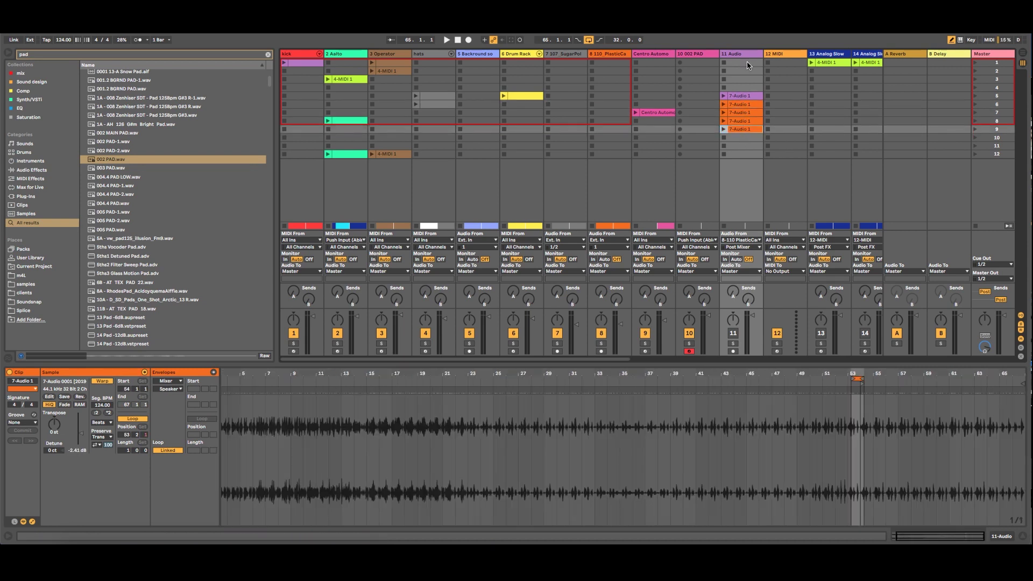
Step: Copy the four orange 7-Audio 1 session clips into the arrangement on track 11 Audio, just before the middle marker
{"action": "key", "text": "Tab"}
{"action": "scroll", "coordinate": [807, 234], "scroll_direction": "down", "scroll_amount": 5}
{"action": "key", "text": "Tab"}
{"action": "key", "text": "Tab"}
{"action": "scroll", "coordinate": [808, 188], "scroll_direction": "up", "scroll_amount": 3}
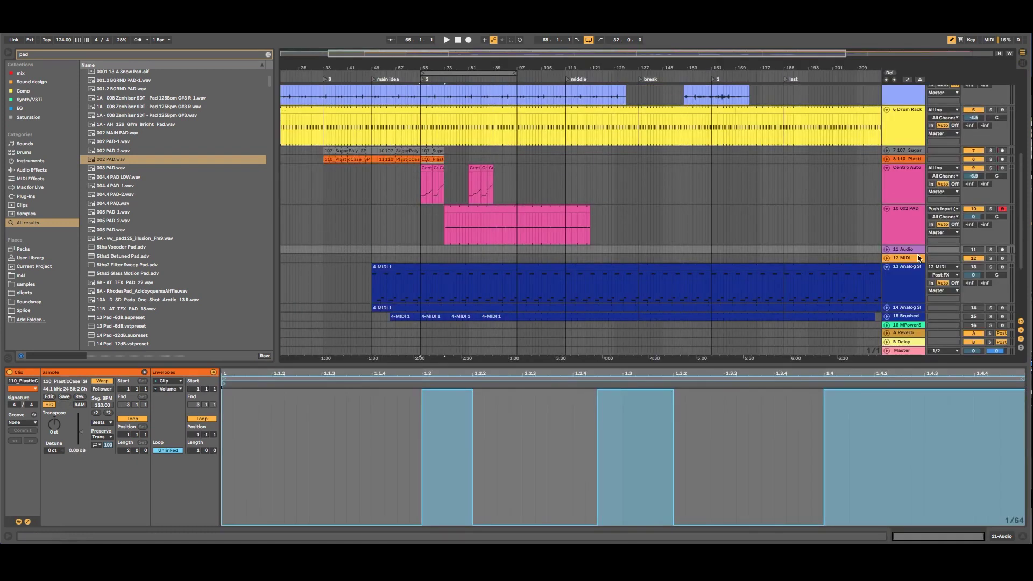
{"action": "key", "text": "Tab"}
{"action": "left_click_drag", "start_coordinate": [738, 105], "coordinate": [571, 253]}
{"action": "key", "text": "Tab"}
Step: Place the scene 6 session clip of track 17 4-Audio 1 into that track's arrangement at bar 90
{"action": "key", "text": "Tab"}
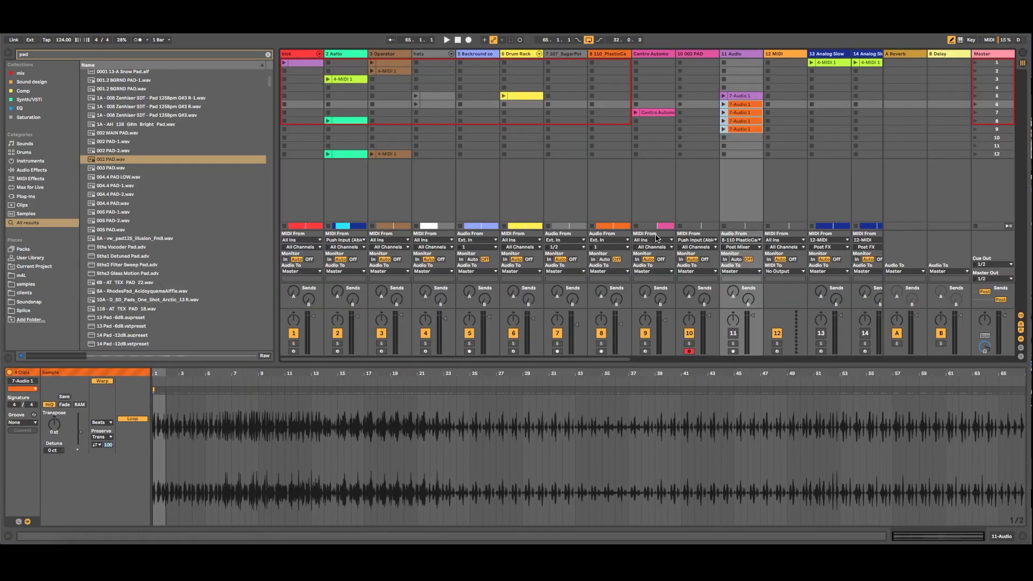
{"action": "left_click", "coordinate": [741, 96]}
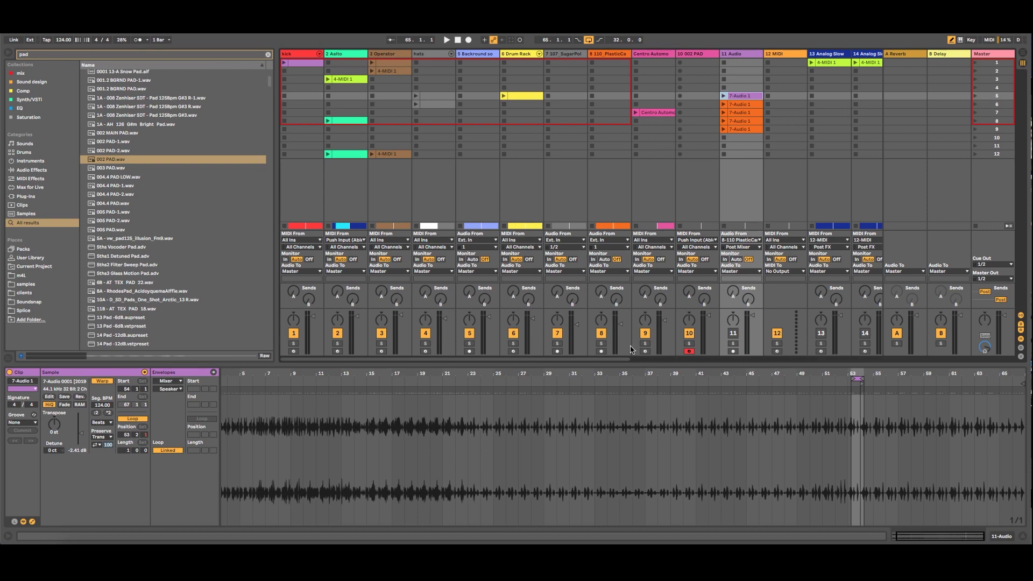
{"action": "left_click_drag", "start_coordinate": [618, 359], "coordinate": [783, 358]}
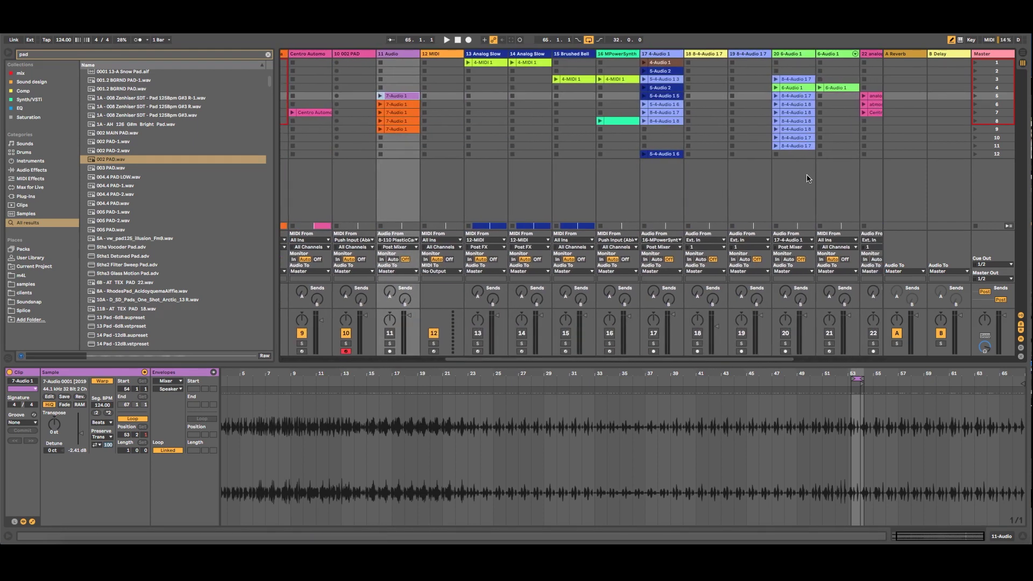
{"action": "left_click_drag", "start_coordinate": [792, 359], "coordinate": [848, 360]}
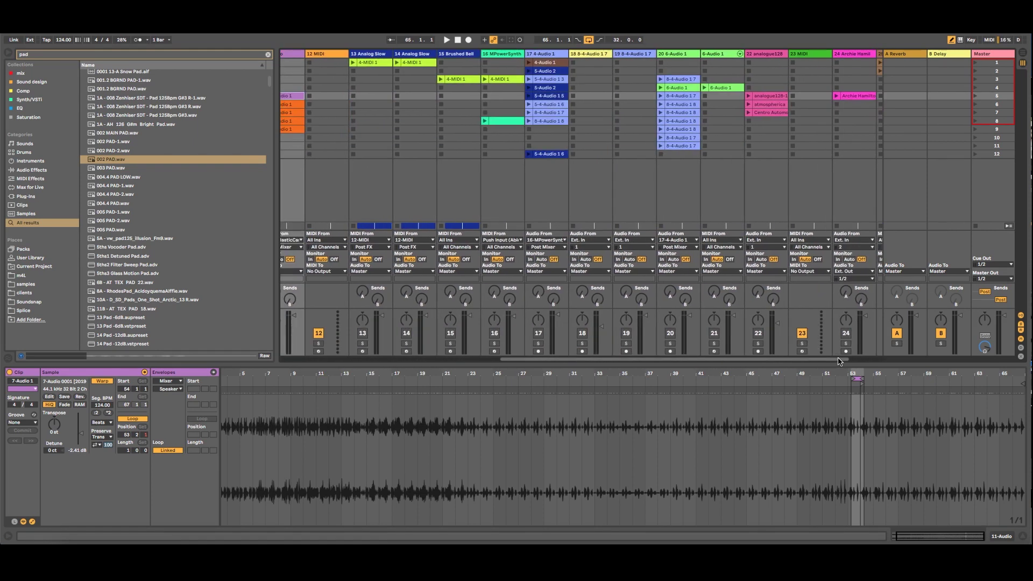
{"action": "left_click", "coordinate": [558, 123]}
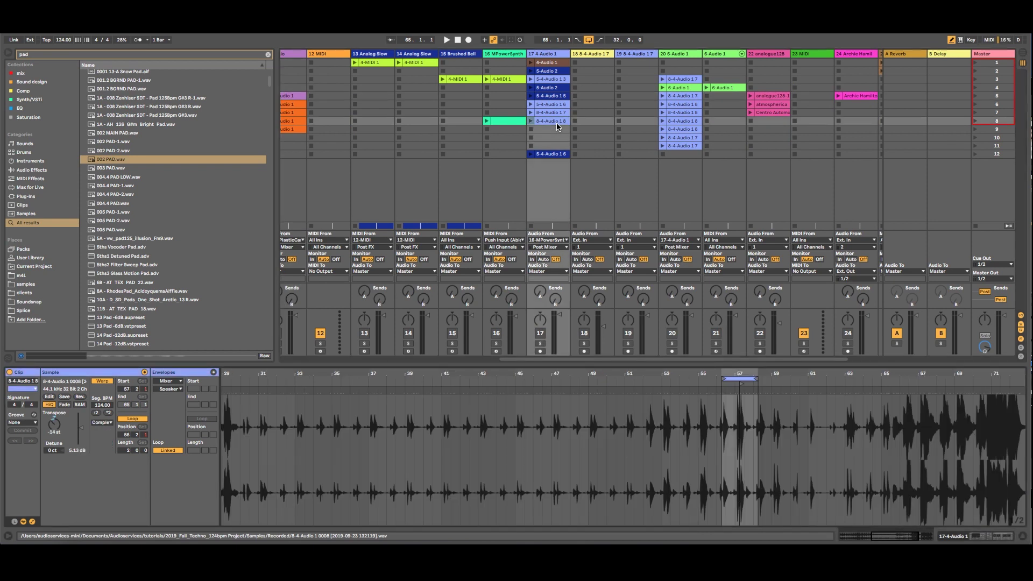
{"action": "left_click", "coordinate": [553, 105]}
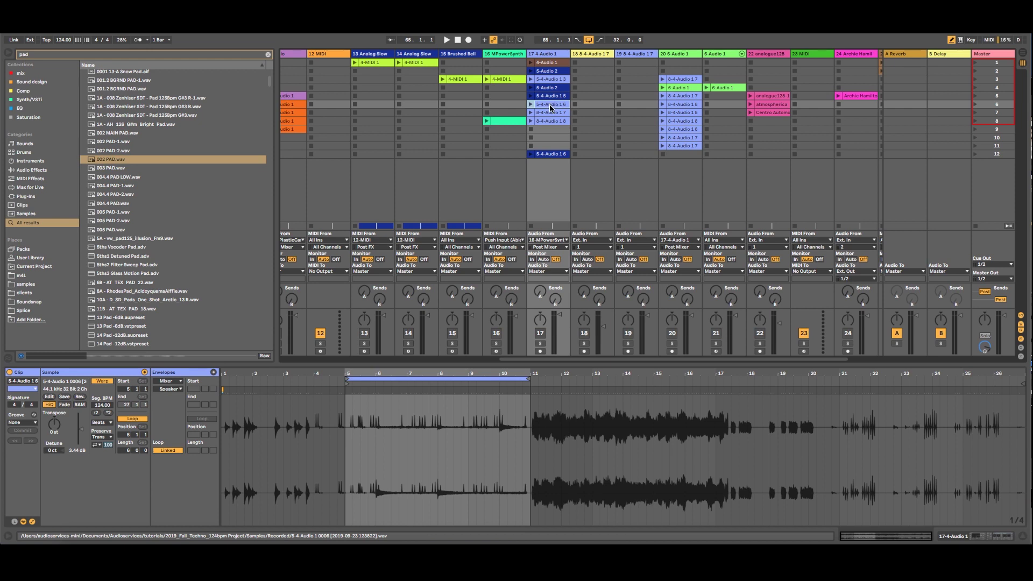
{"action": "key", "text": "Tab"}
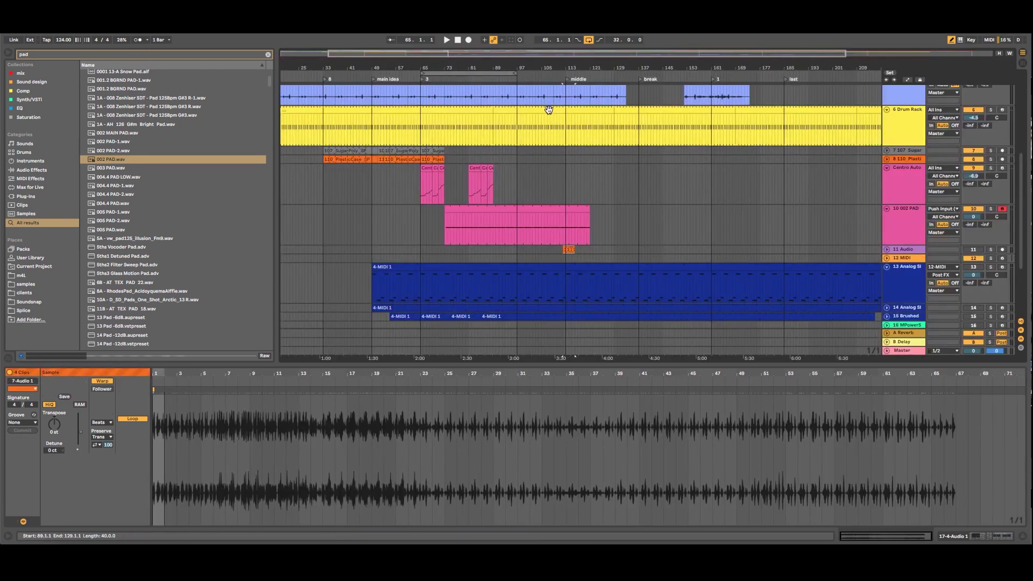
{"action": "scroll", "coordinate": [549, 110], "scroll_direction": "up", "scroll_amount": 3}
{"action": "scroll", "coordinate": [549, 109], "scroll_direction": "down", "scroll_amount": 8}
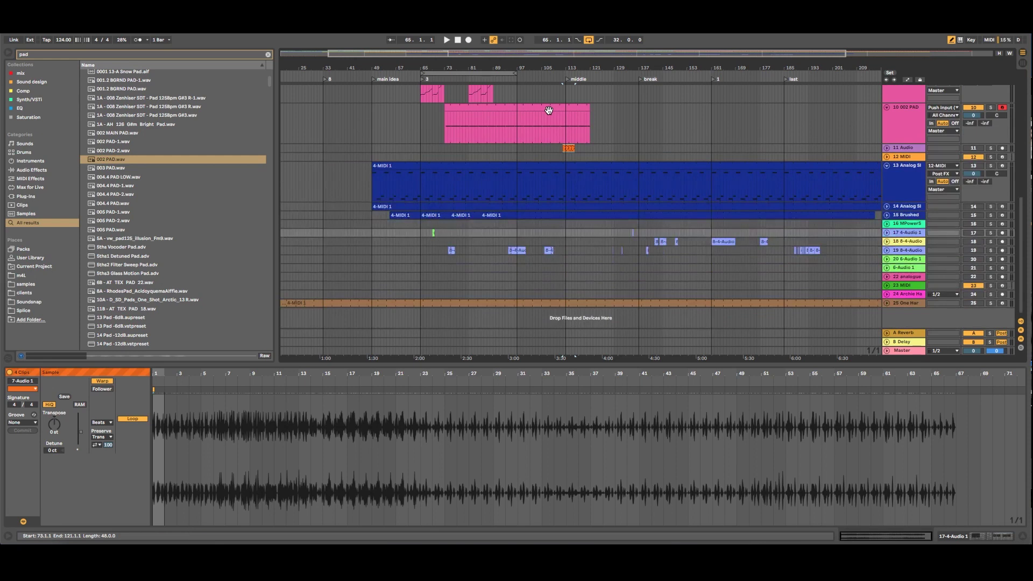
{"action": "key", "text": "Tab"}
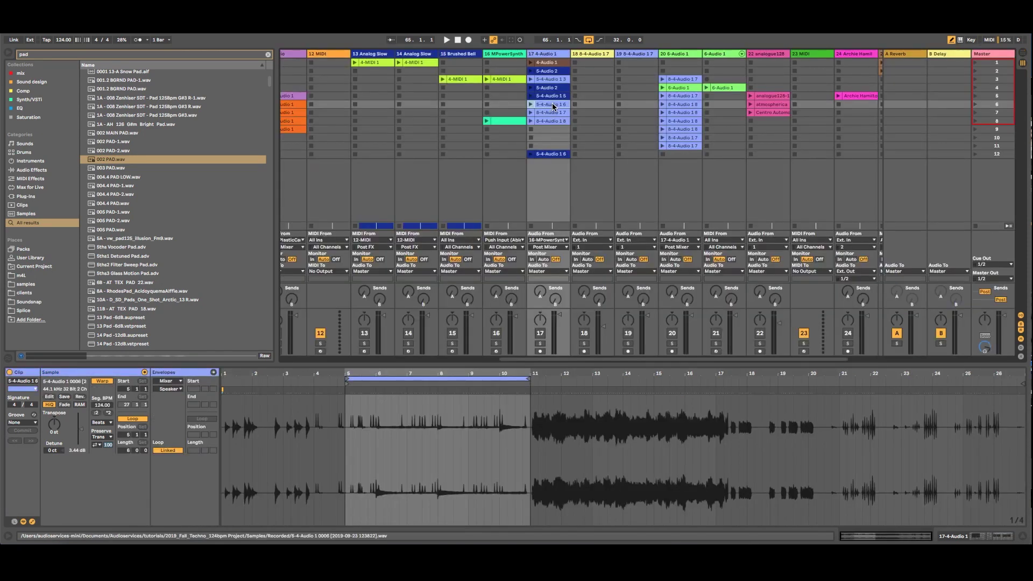
{"action": "key", "text": "Tab"}
{"action": "left_click", "coordinate": [496, 233]}
{"action": "left_click", "coordinate": [500, 232]}
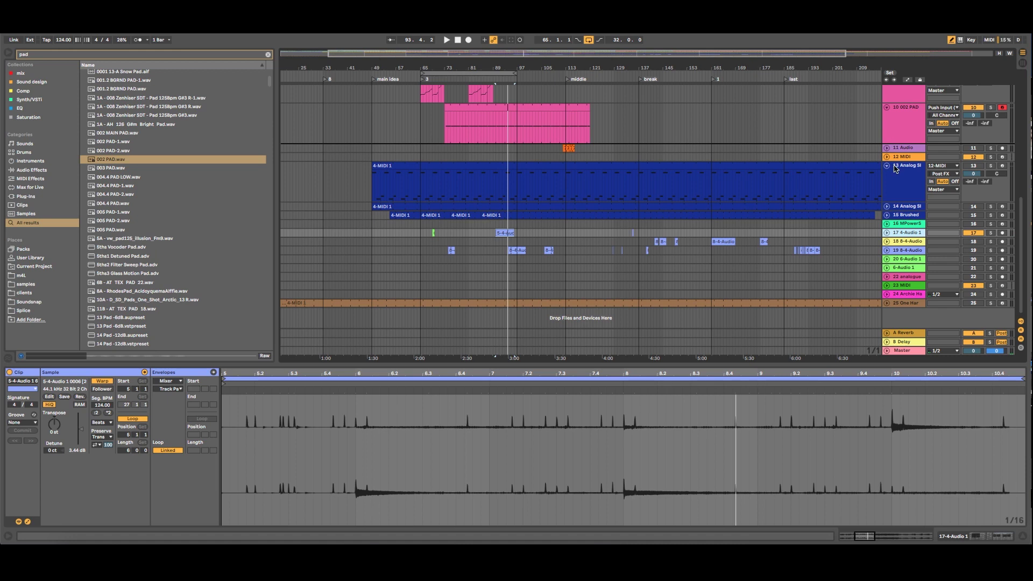
Step: Move the 4-Audio 1 track directly below 002 PAD and shift its bar 90 clip to start at bar 79
{"action": "left_click_drag", "start_coordinate": [896, 168], "coordinate": [894, 156]}
{"action": "scroll", "coordinate": [490, 143], "scroll_direction": "up", "scroll_amount": 3}
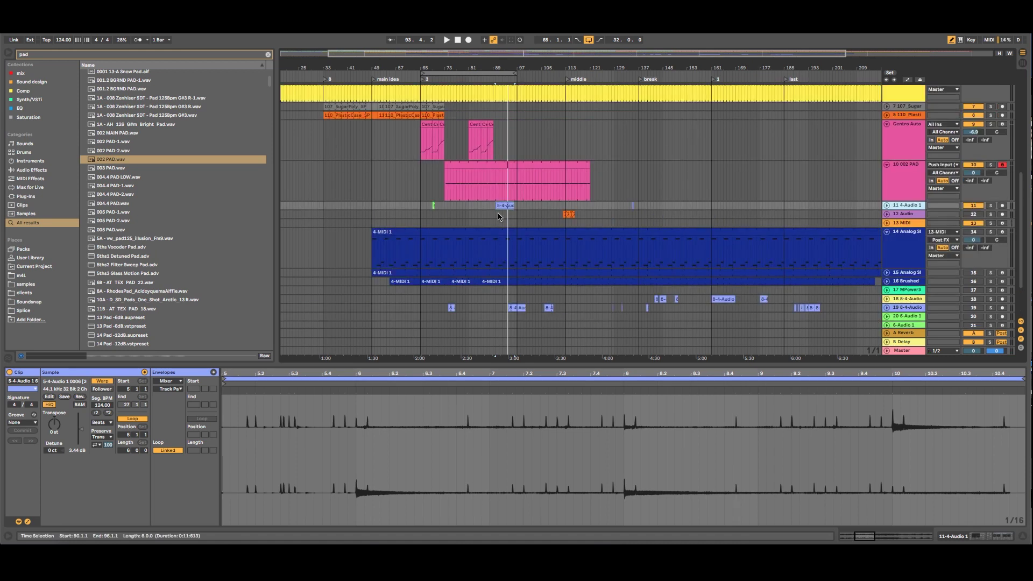
{"action": "scroll", "coordinate": [504, 207], "scroll_direction": "up", "scroll_amount": 1}
{"action": "left_click_drag", "start_coordinate": [504, 208], "coordinate": [473, 216]}
{"action": "scroll", "coordinate": [542, 192], "scroll_direction": "down", "scroll_amount": 3}
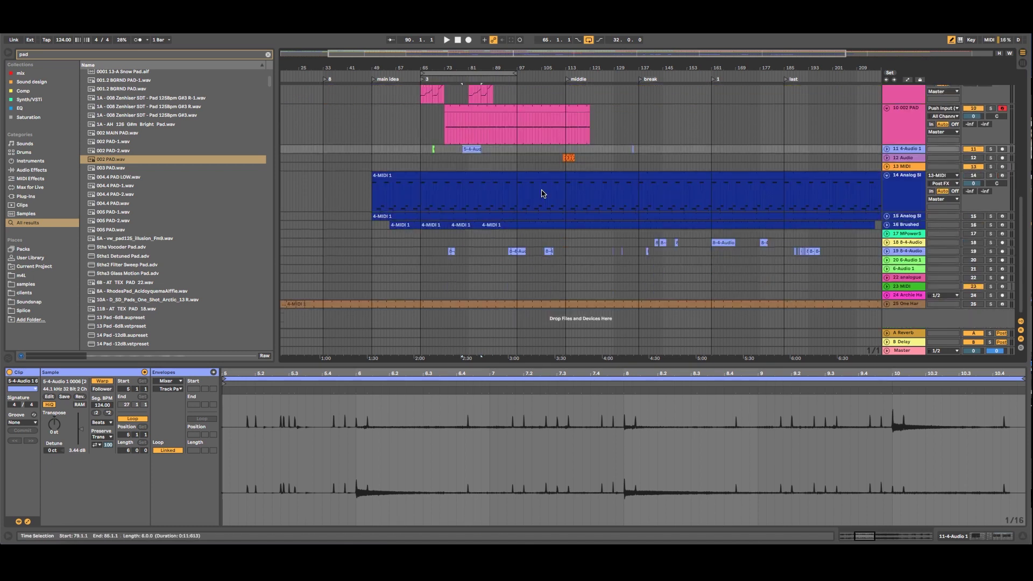
Step: Solo track 19 8-4-Audio and audition its short clips from about bar 128
{"action": "left_click", "coordinate": [520, 249]}
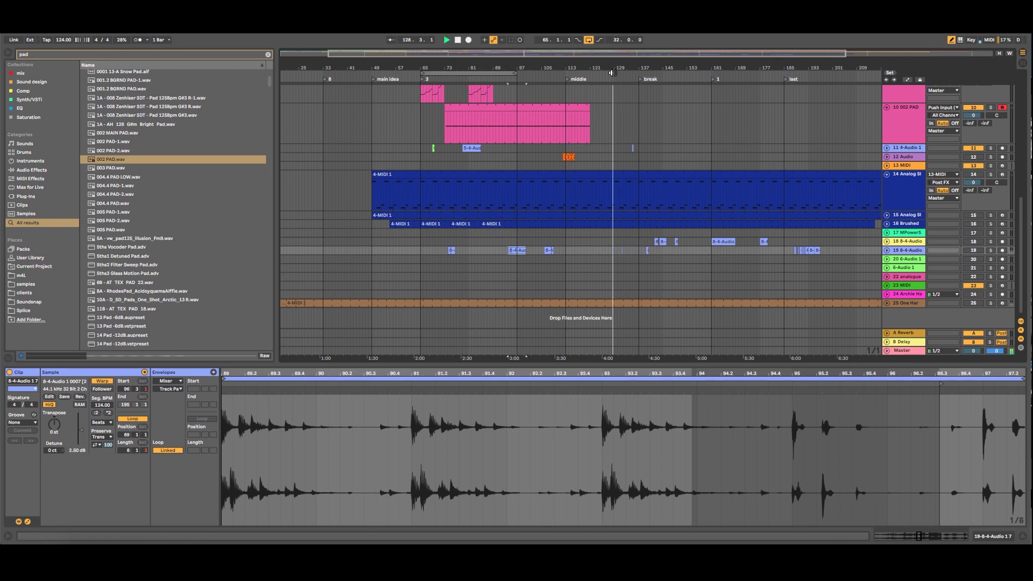
{"action": "left_click", "coordinate": [990, 250]}
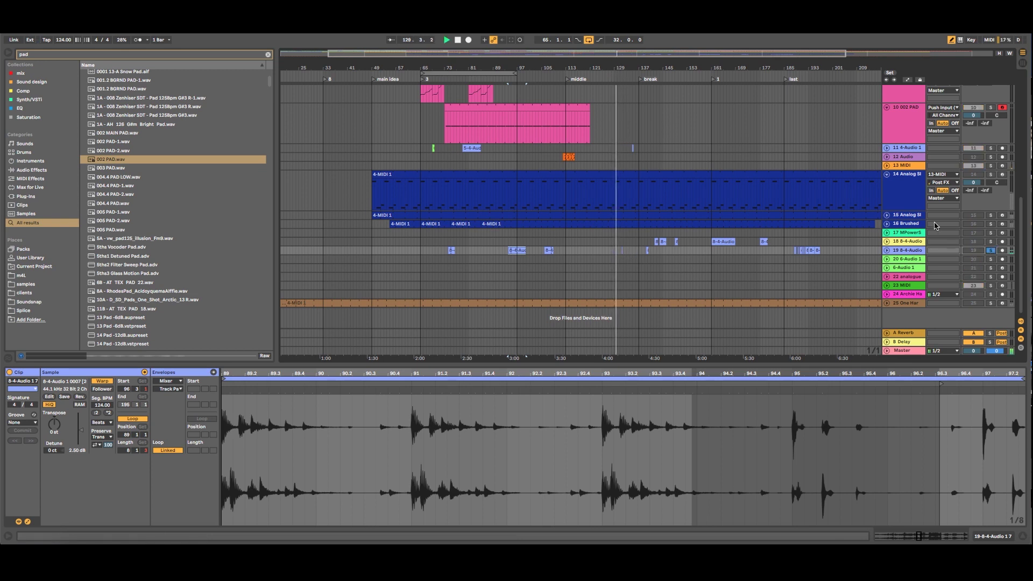
{"action": "left_click_drag", "start_coordinate": [619, 68], "coordinate": [619, 156]}
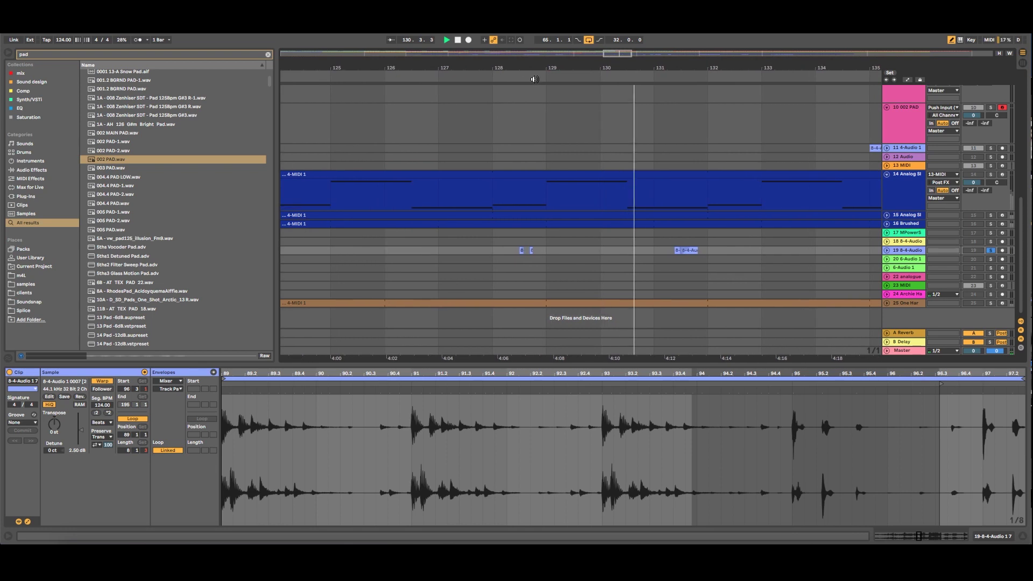
{"action": "left_click", "coordinate": [518, 76]}
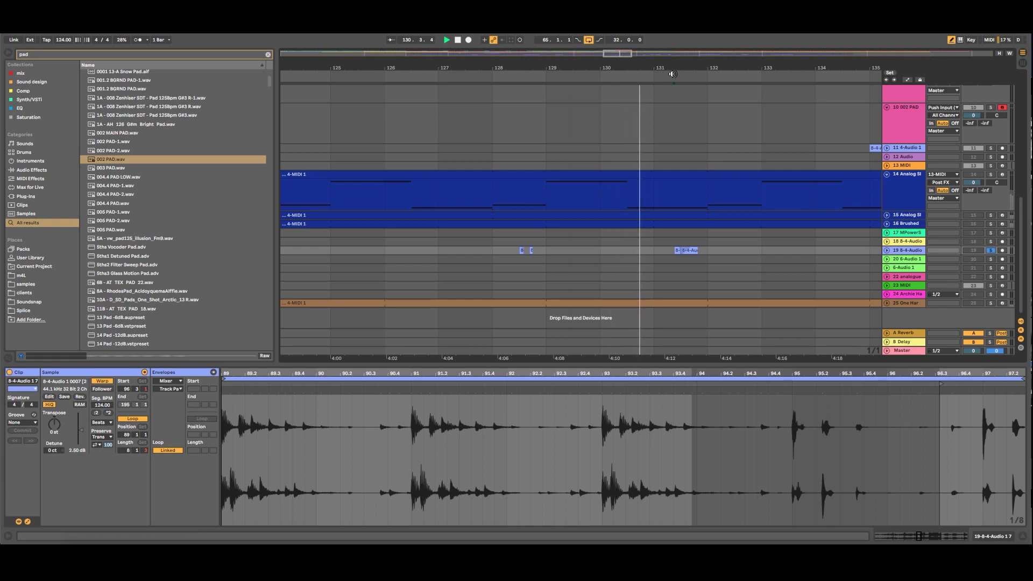
{"action": "key", "text": "space"}
Step: Play the unsoloed mix from about bar 131, ahead of the break, and restart playback from bar 94
{"action": "left_click_drag", "start_coordinate": [696, 68], "coordinate": [628, 21]}
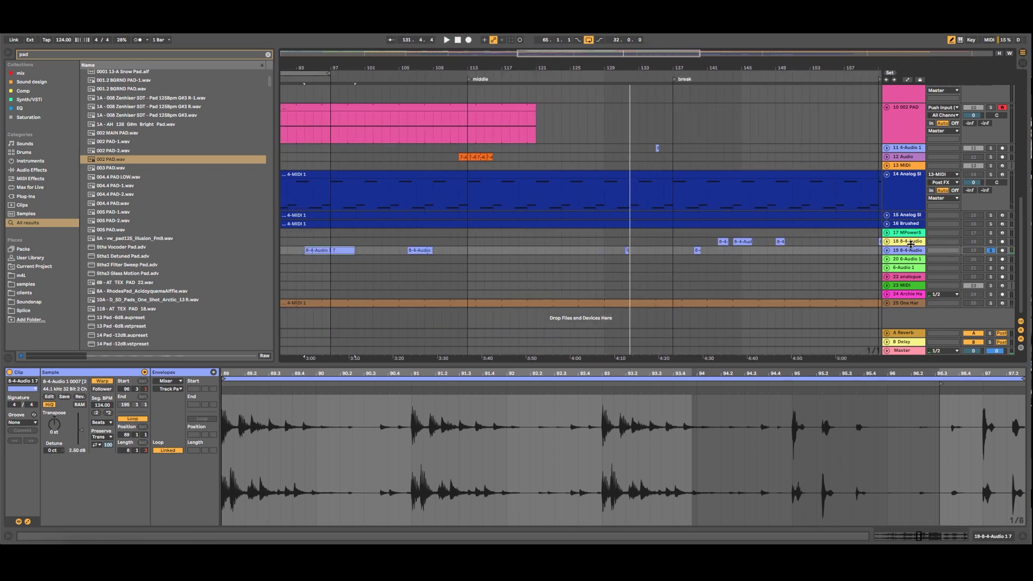
{"action": "left_click", "coordinate": [618, 75]}
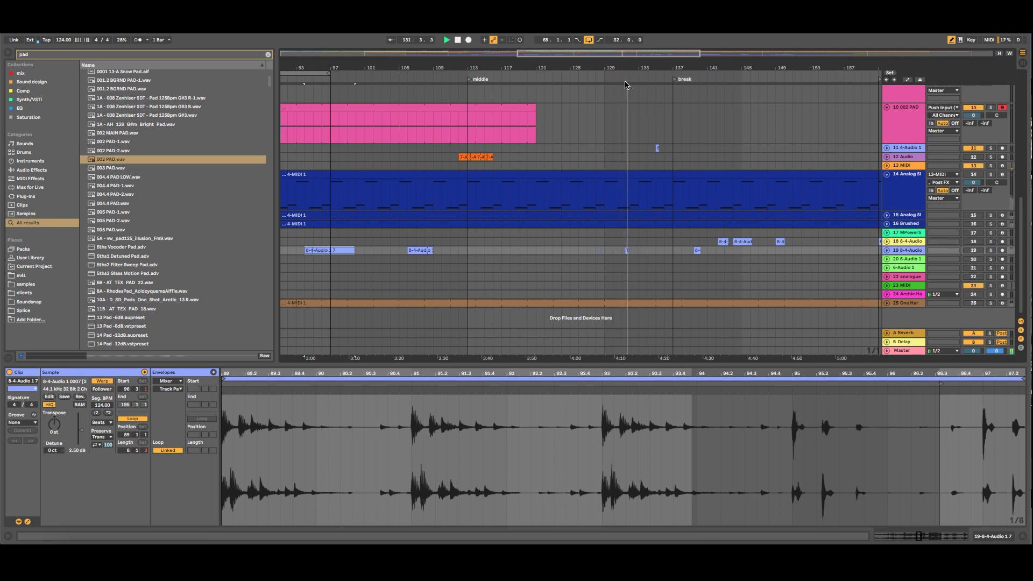
{"action": "key", "text": "space"}
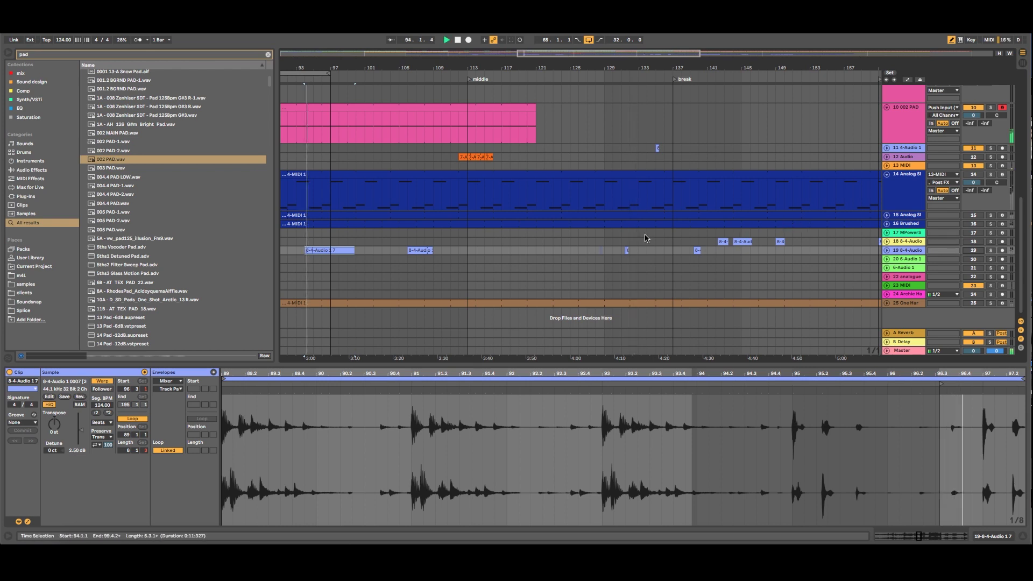
Step: Audition the mix from about bar 128, and replay from bar 94 with track 19 8-4-Audio switched on
{"action": "left_click", "coordinate": [602, 78]}
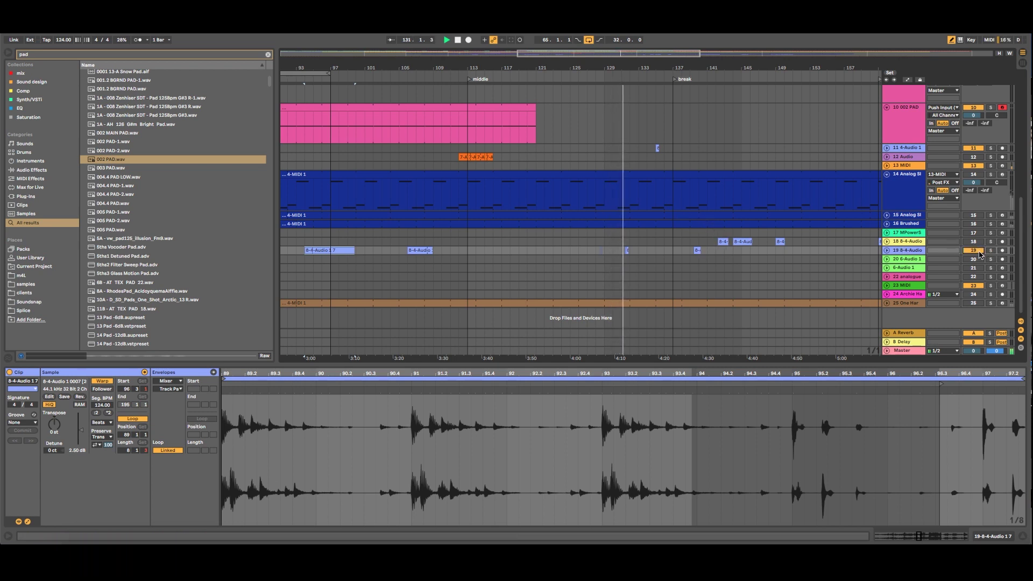
{"action": "key", "text": "space"}
{"action": "key", "text": "space"}
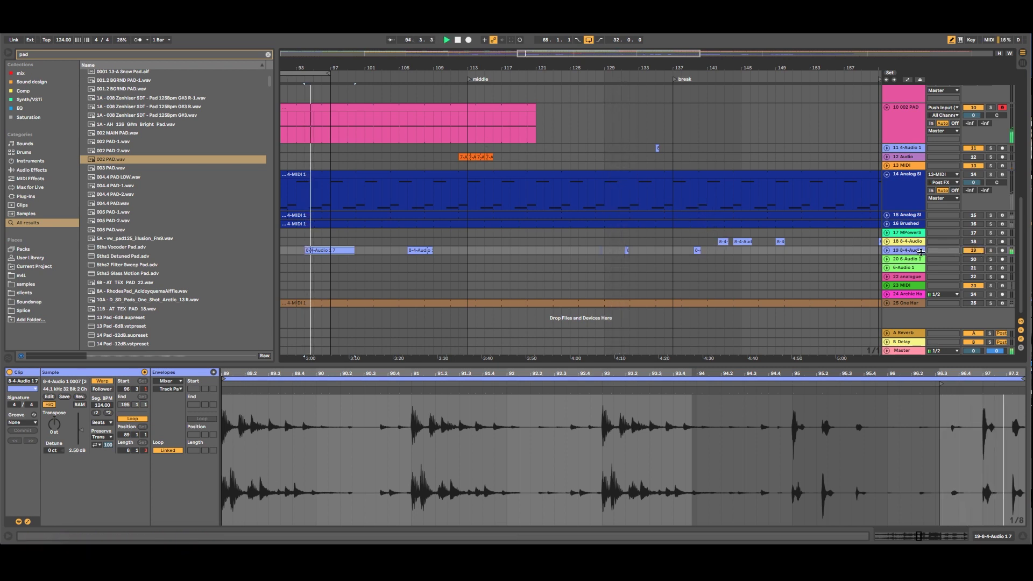
{"action": "key", "text": "space"}
{"action": "key", "text": "space"}
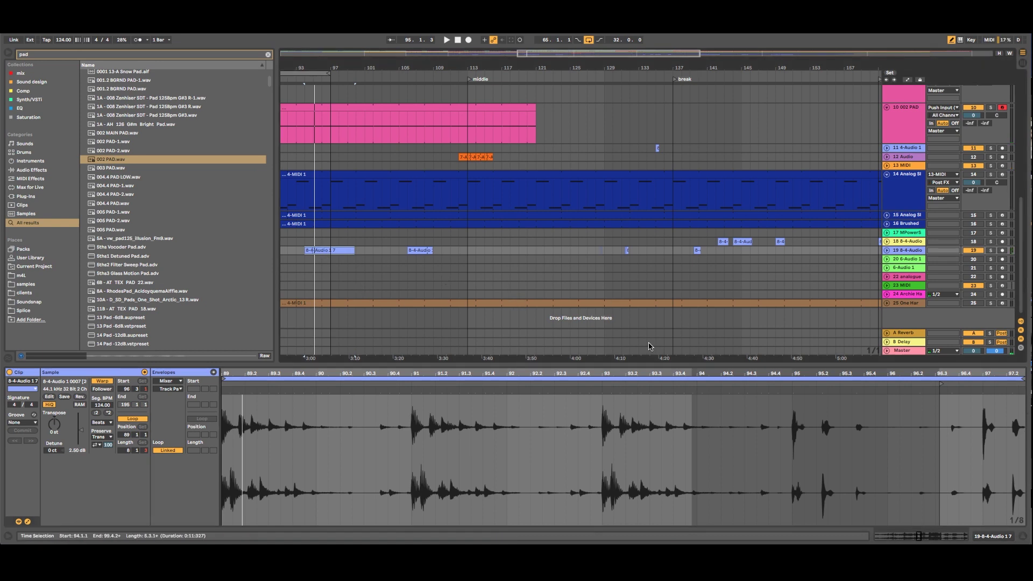
Step: Draw the bar 94 8-4-Audio clip's volume envelope down to silence after about 97.2 and from about 89 to 90.3
{"action": "left_click", "coordinate": [179, 381]}
{"action": "left_click", "coordinate": [177, 388]}
{"action": "left_click_drag", "start_coordinate": [1010, 507], "coordinate": [1023, 529]}
{"action": "key", "text": "space"}
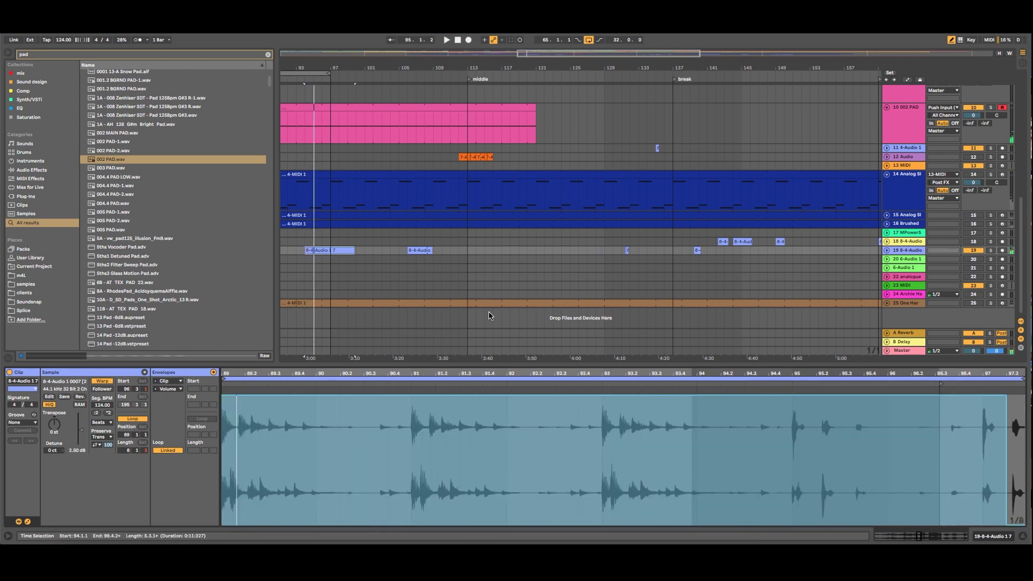
{"action": "mouse_move", "coordinate": [246, 508]}
{"action": "left_mouse_down"}
{"action": "mouse_move", "coordinate": [283, 523]}
{"action": "mouse_move", "coordinate": [356, 520]}
{"action": "left_mouse_up"}
{"action": "key", "text": "space"}
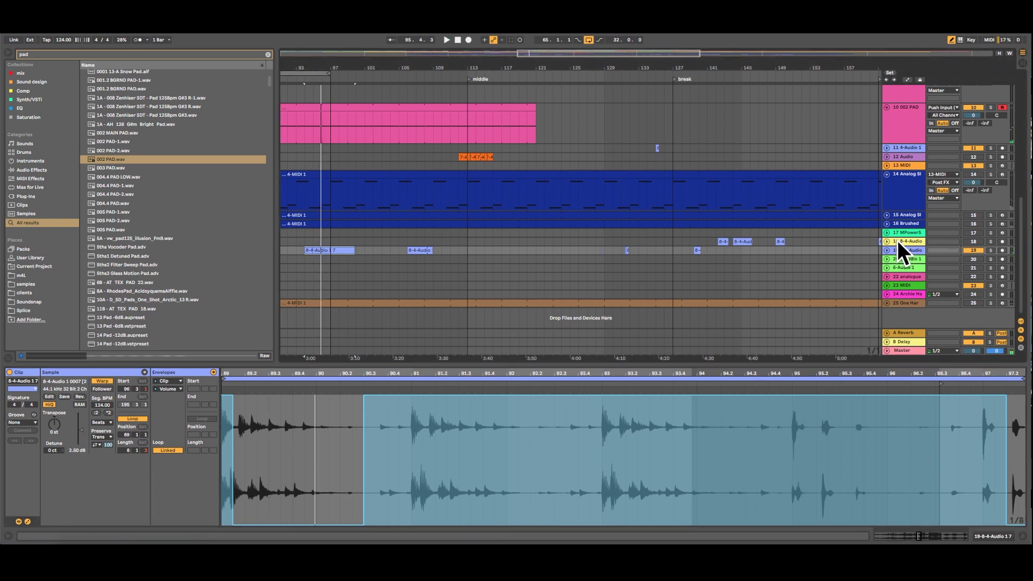
Step: Move track 19 8-4-Audio directly below the 11 4-Audio 1 track
{"action": "left_click_drag", "start_coordinate": [904, 253], "coordinate": [893, 157]}
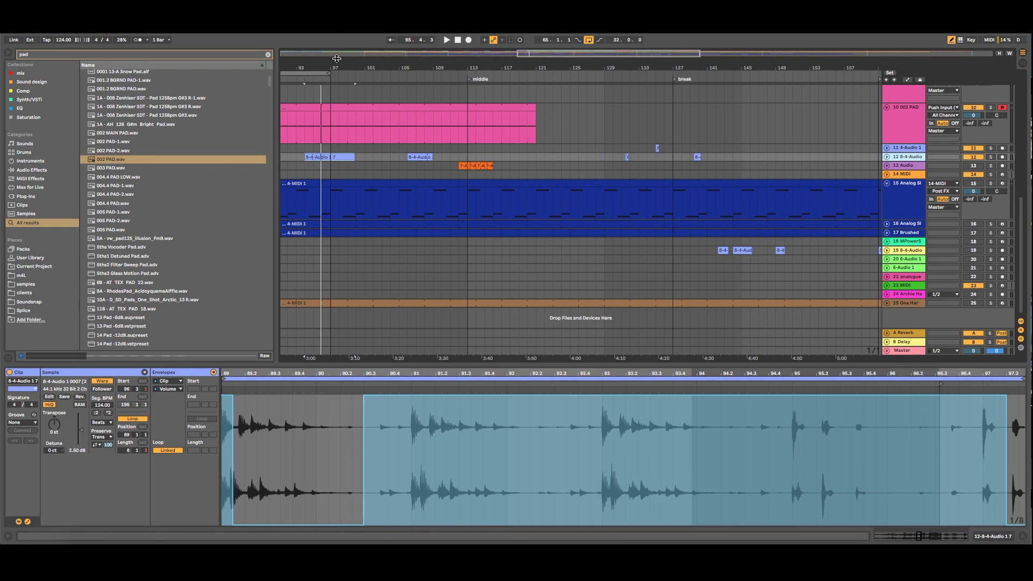
Step: Open the 2 Aalto clip at bar 89 in an enlarged note editor and examine its overall note pattern
{"action": "left_click_drag", "start_coordinate": [344, 66], "coordinate": [530, 49]}
{"action": "scroll", "coordinate": [507, 238], "scroll_direction": "up", "scroll_amount": 4}
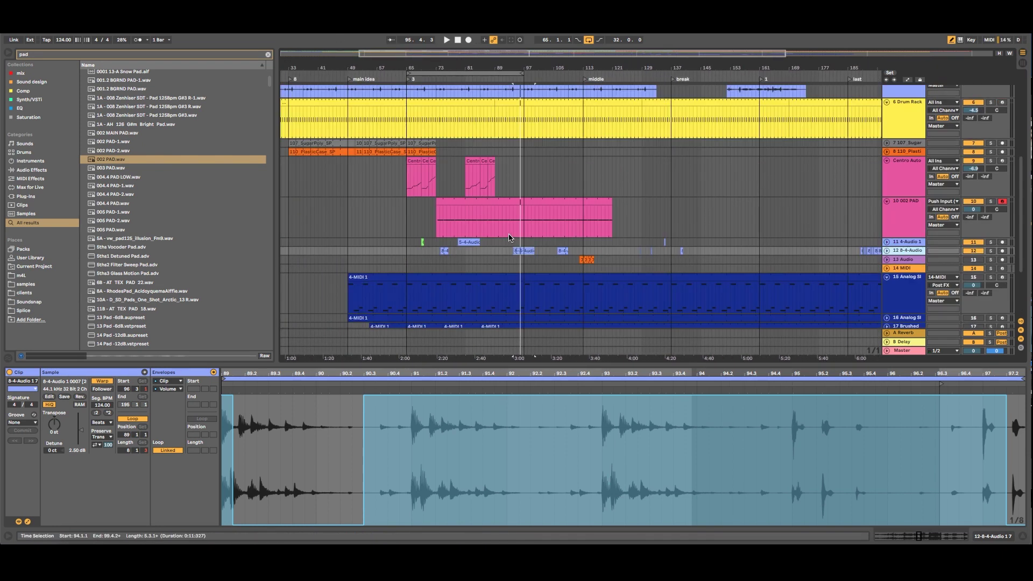
{"action": "scroll", "coordinate": [508, 238], "scroll_direction": "up", "scroll_amount": 5}
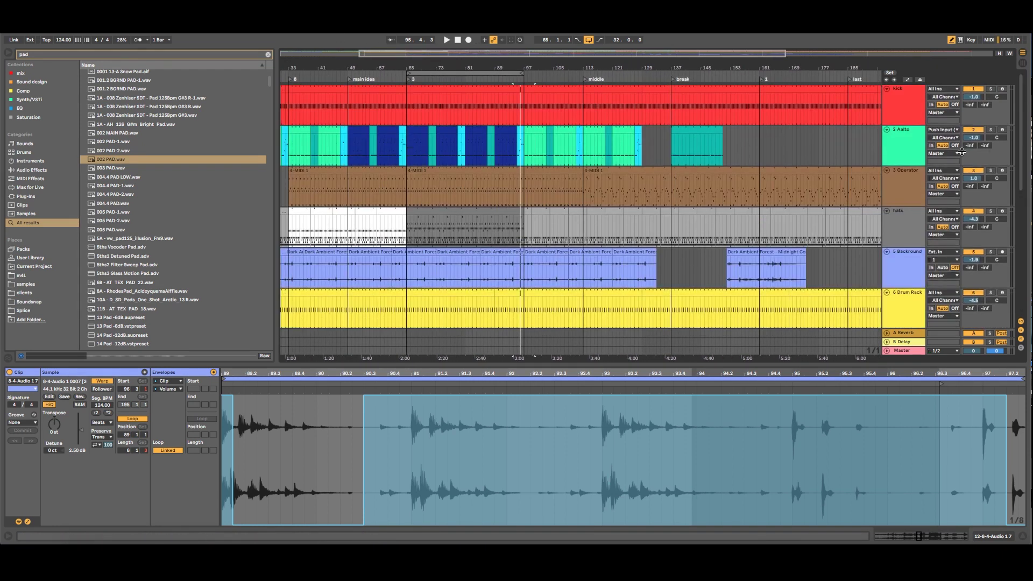
{"action": "left_click", "coordinate": [903, 150]}
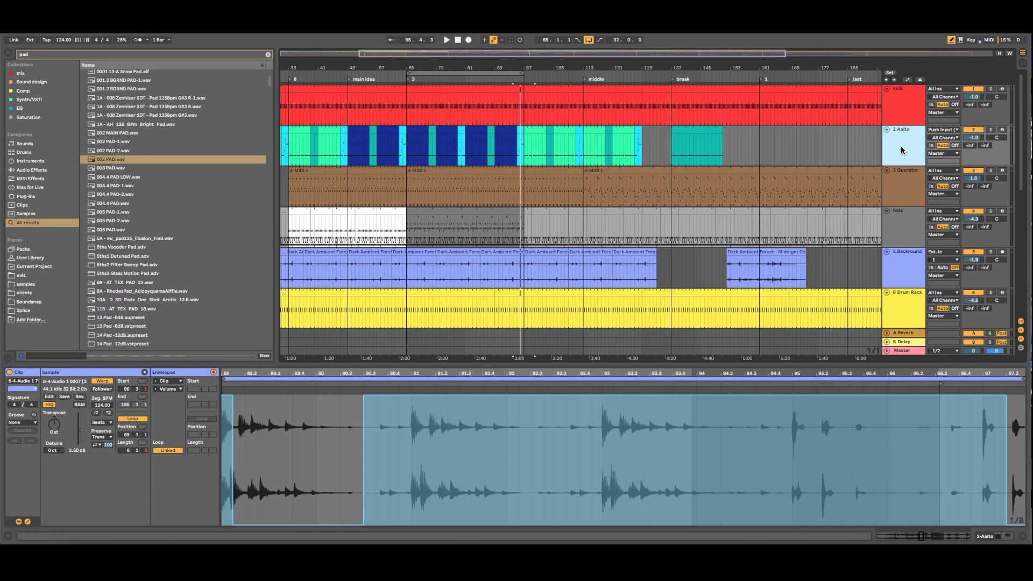
{"action": "left_click", "coordinate": [500, 130]}
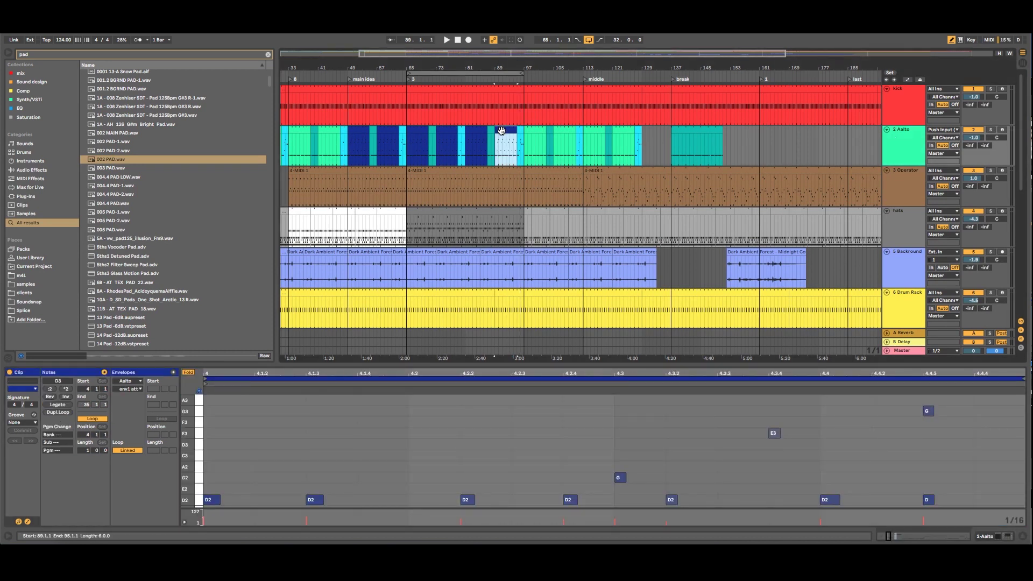
{"action": "left_click_drag", "start_coordinate": [595, 366], "coordinate": [603, 338]}
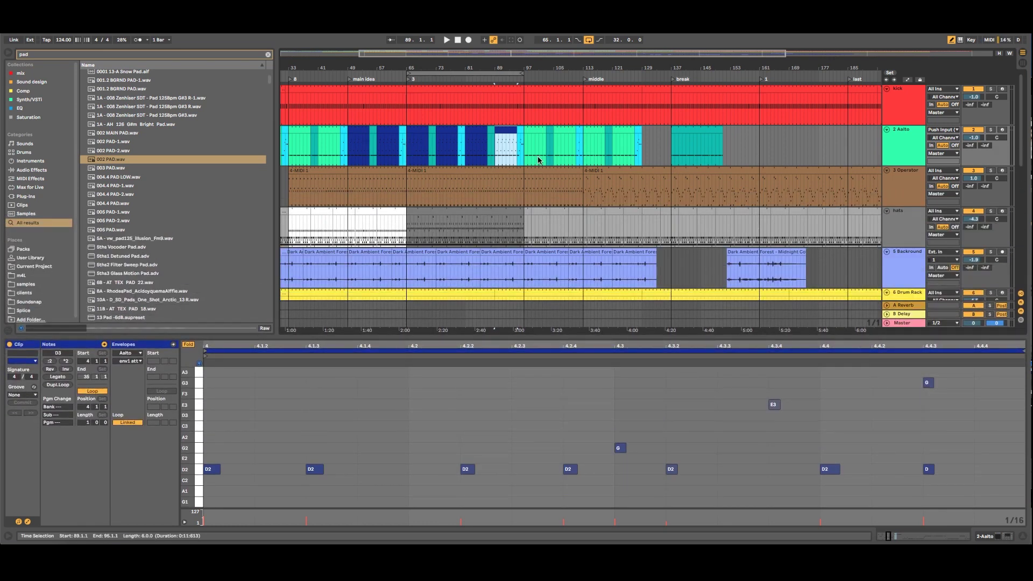
{"action": "left_click_drag", "start_coordinate": [514, 79], "coordinate": [557, 132]}
{"action": "left_click", "coordinate": [557, 132]}
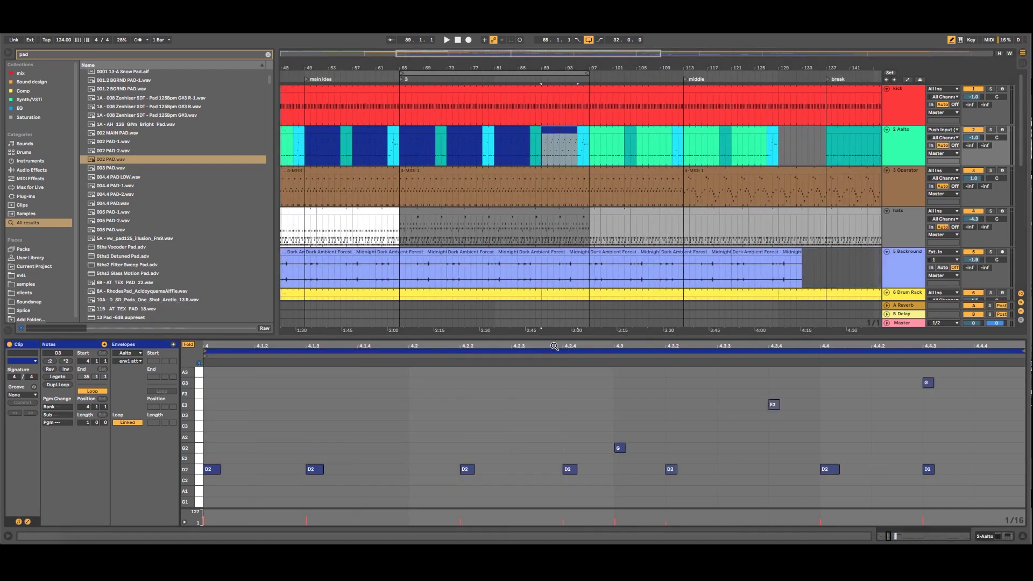
{"action": "left_click_drag", "start_coordinate": [554, 346], "coordinate": [554, 290]}
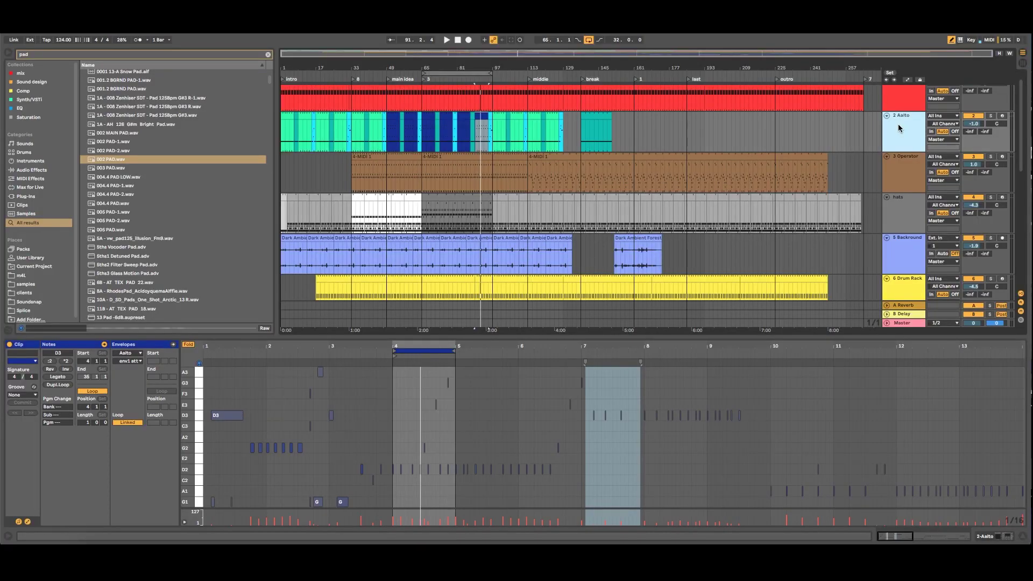
Step: Play the arrangement from about bar 69 with the 2 Aalto and 3 Operator tracks soloed
{"action": "left_click", "coordinate": [905, 183]}
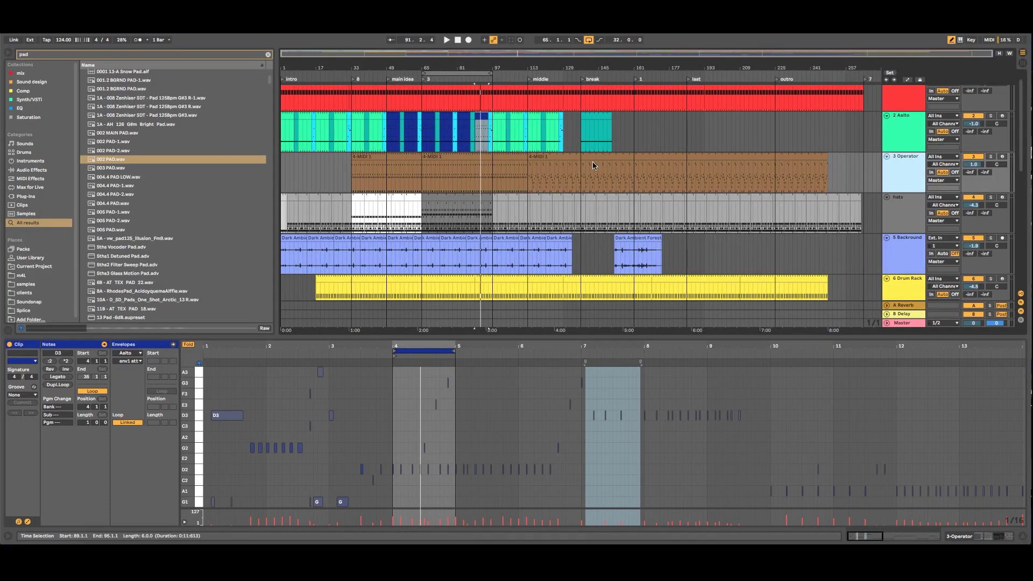
{"action": "left_click", "coordinate": [897, 137]}
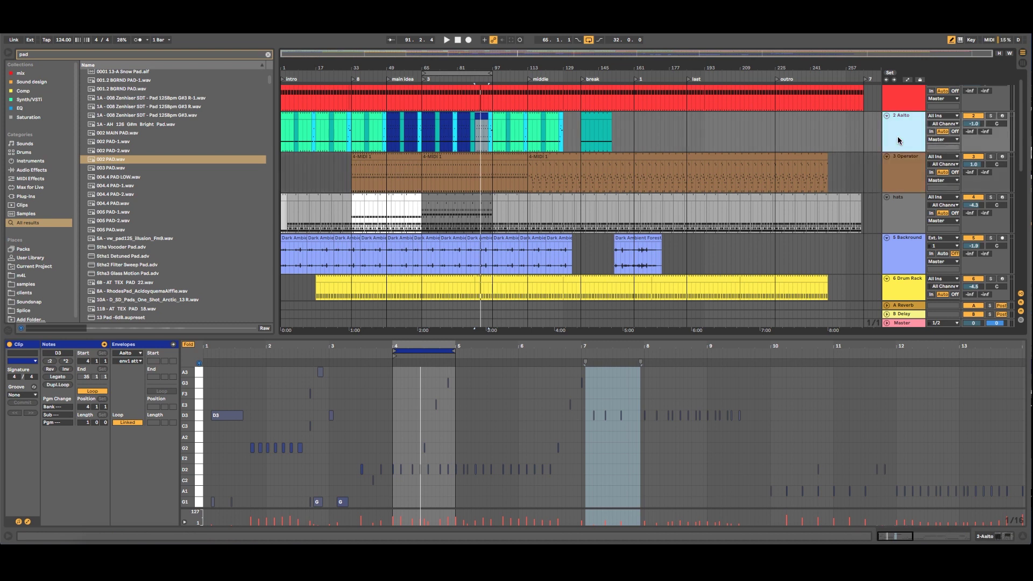
{"action": "left_click", "coordinate": [431, 77]}
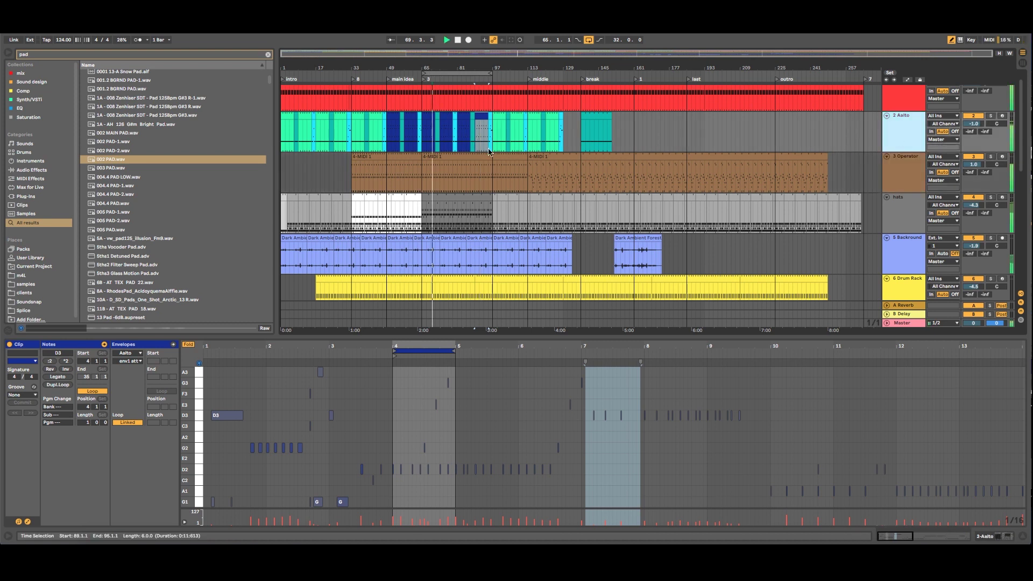
{"action": "scroll", "coordinate": [900, 146], "scroll_direction": "down", "scroll_amount": 5}
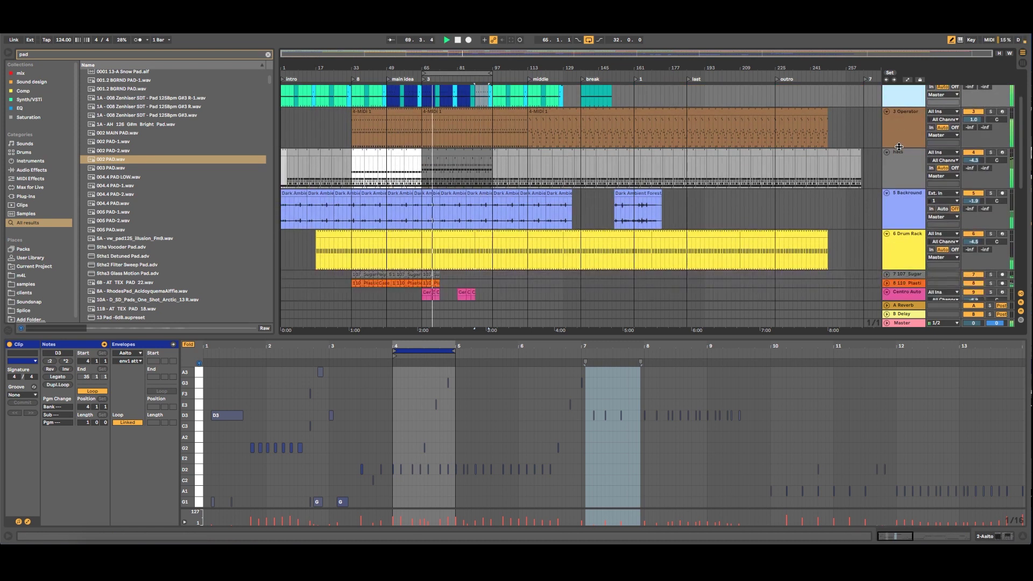
{"action": "scroll", "coordinate": [899, 148], "scroll_direction": "up", "scroll_amount": 3}
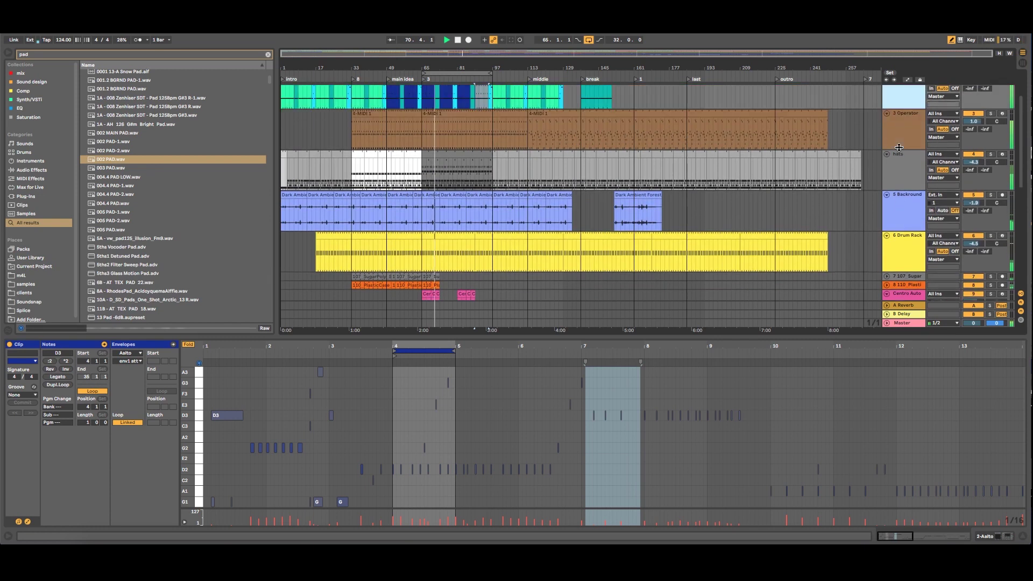
{"action": "scroll", "coordinate": [895, 133], "scroll_direction": "up", "scroll_amount": 3}
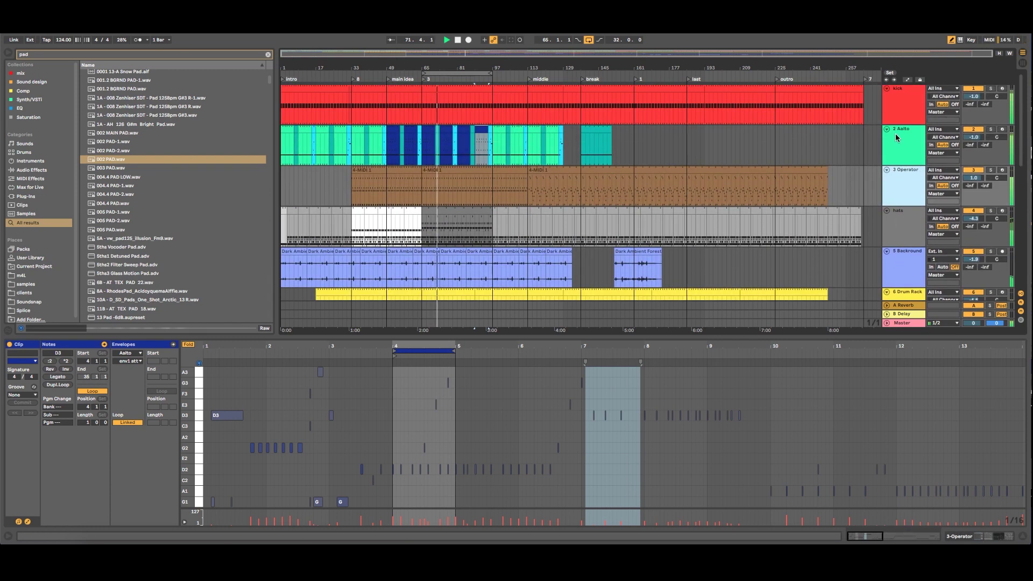
{"action": "left_click", "coordinate": [901, 172]}
{"action": "left_click", "coordinate": [990, 171]}
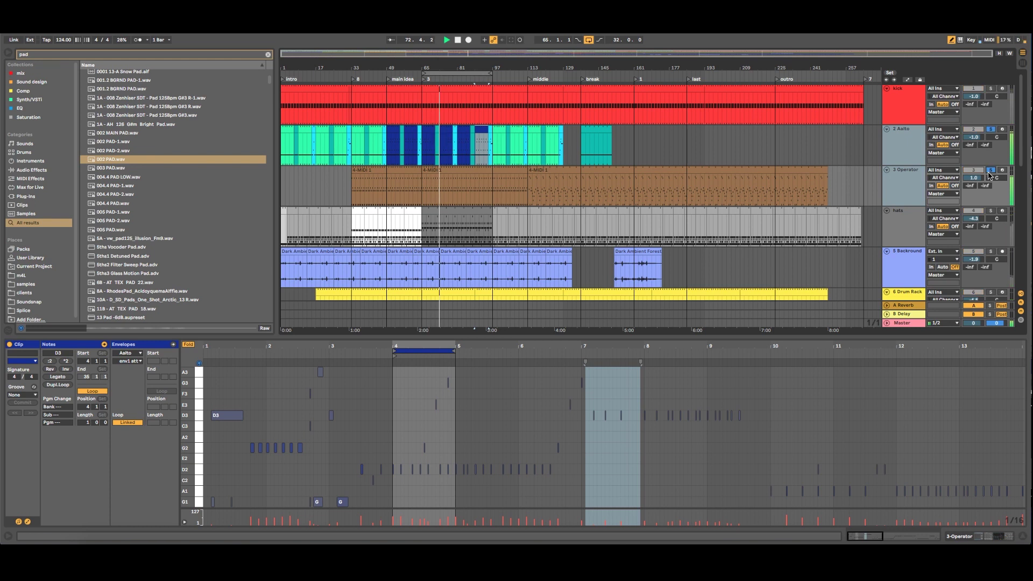
Step: Add an EQ Eight after the Glue Compressor on the 2 Aalto track
{"action": "left_click", "coordinate": [902, 147]}
{"action": "key", "text": "Tab"}
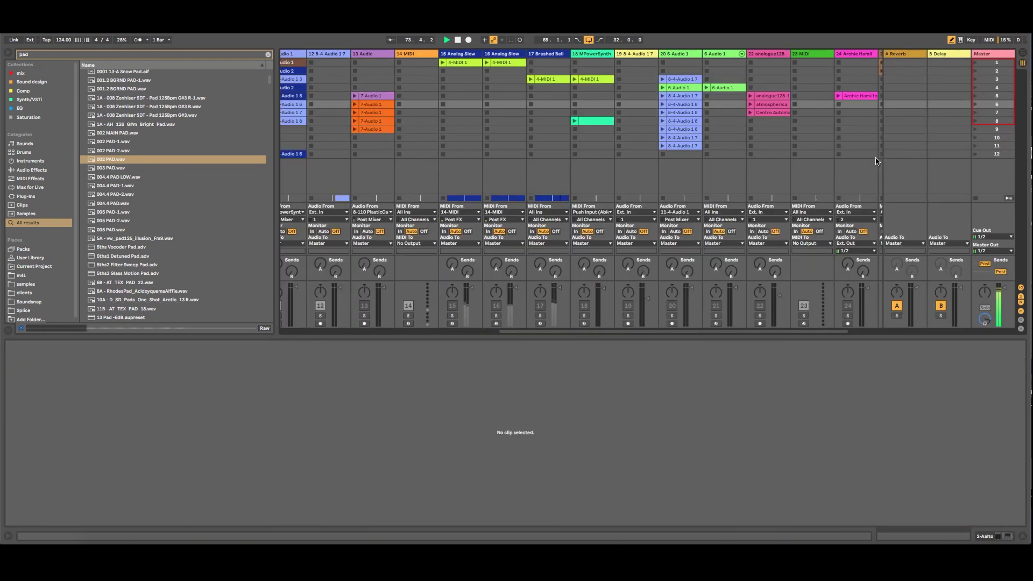
{"action": "left_click_drag", "start_coordinate": [554, 331], "coordinate": [336, 332]}
{"action": "left_click", "coordinate": [345, 55]}
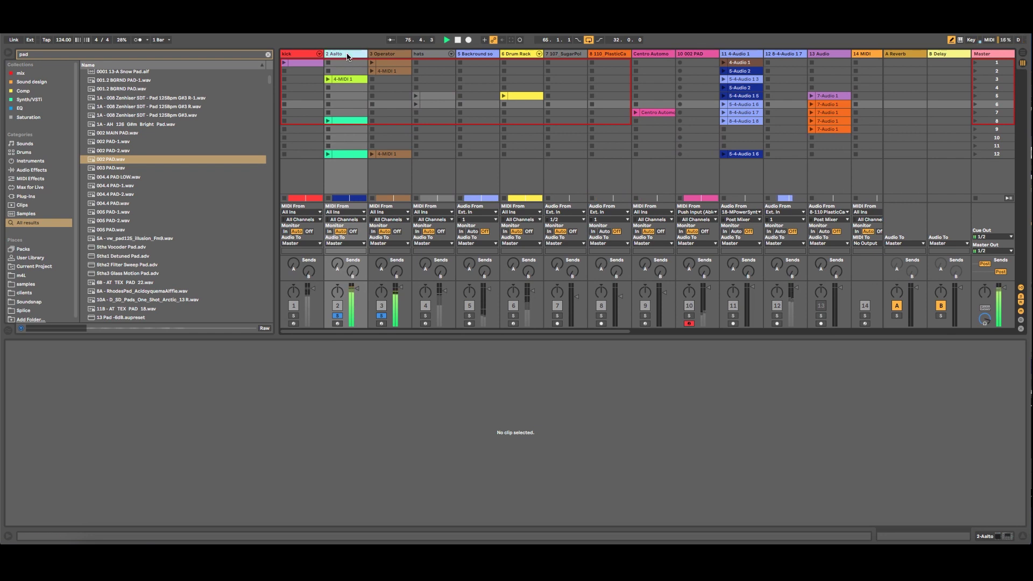
{"action": "left_click", "coordinate": [49, 171]}
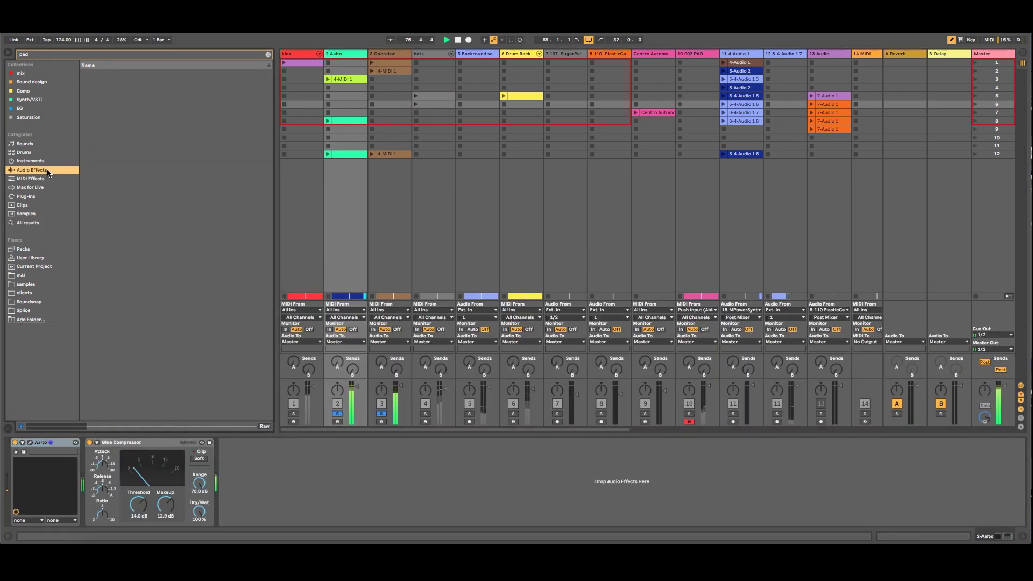
{"action": "left_click", "coordinate": [268, 55]}
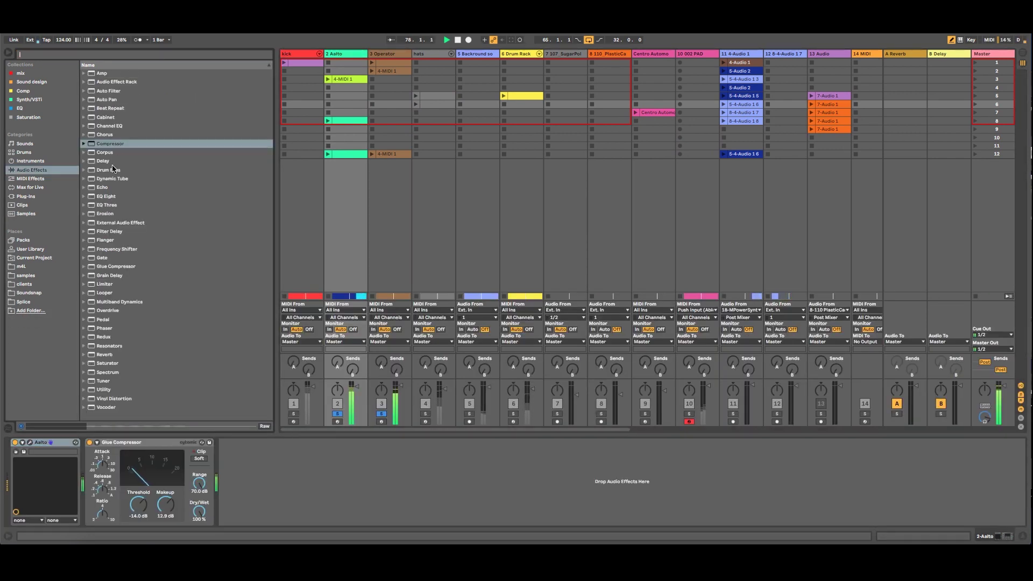
{"action": "left_click_drag", "start_coordinate": [106, 198], "coordinate": [270, 488]}
Step: In the 2 Aalto EQ Eight, make band 1 a low cut below 100 Hz and raise band 4 at about 495 Hz
{"action": "left_click", "coordinate": [261, 514]}
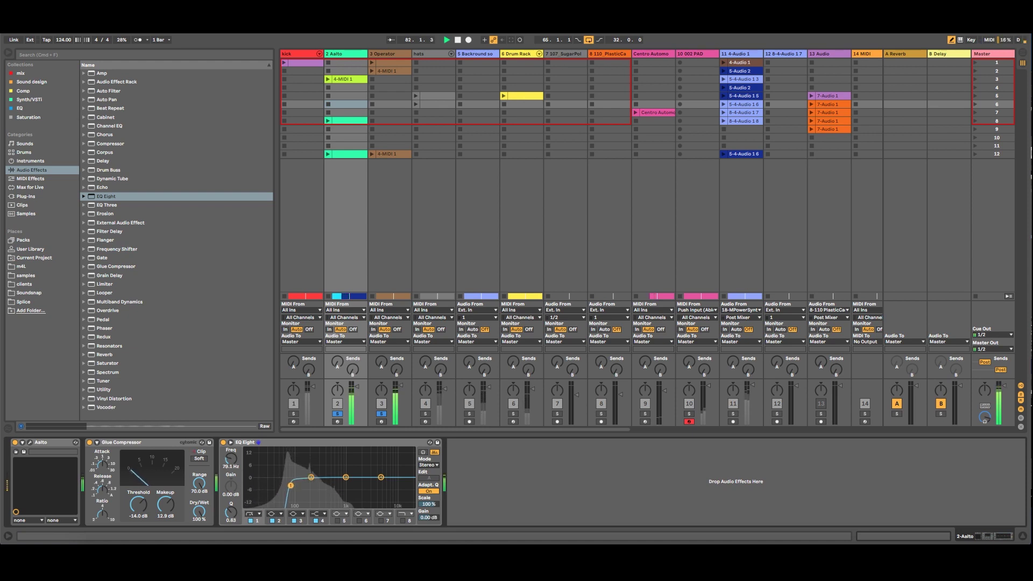
{"action": "left_click_drag", "start_coordinate": [381, 477], "coordinate": [332, 465]}
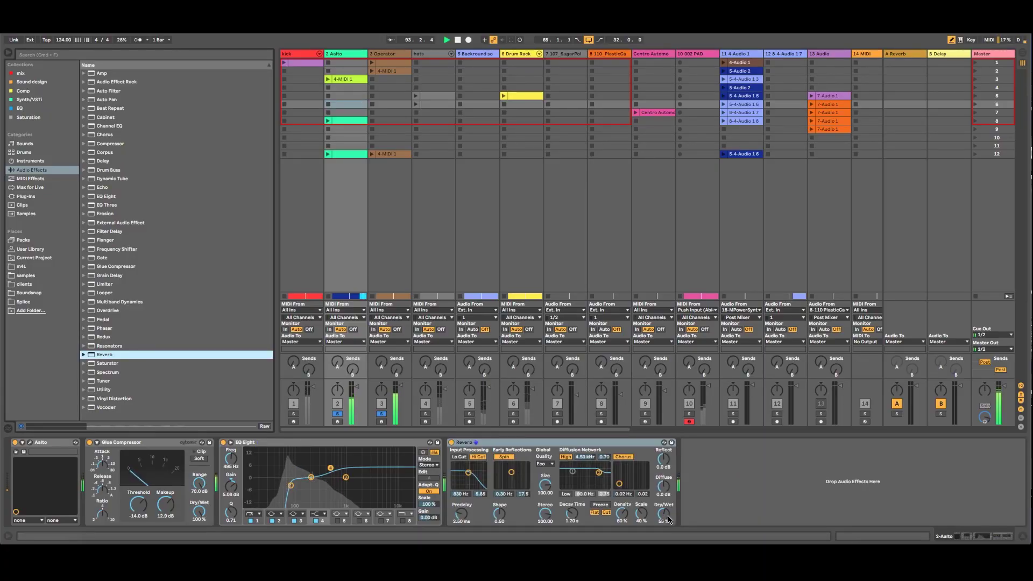
Step: Lower the Reverb's dry/wet on 2 Aalto to about 45% and check it against the 3 Operator track
{"action": "left_click_drag", "start_coordinate": [669, 519], "coordinate": [668, 523]}
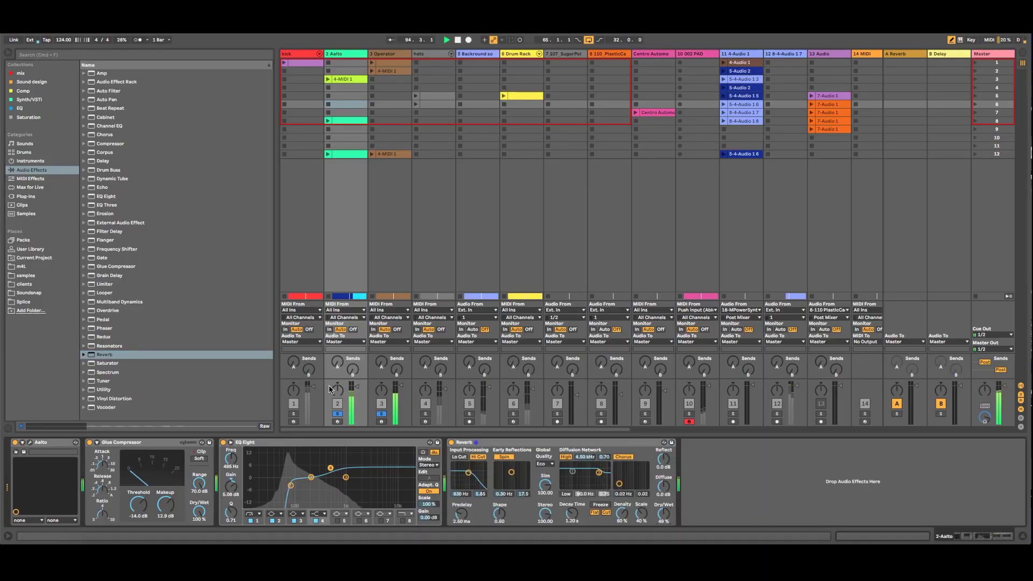
{"action": "left_click", "coordinate": [382, 414]}
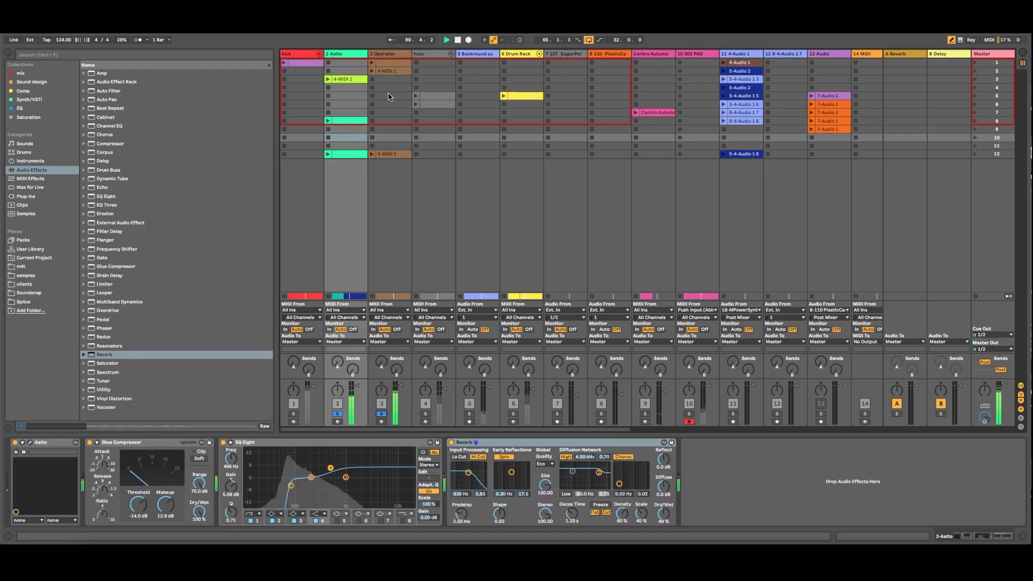
{"action": "left_click", "coordinate": [348, 58]}
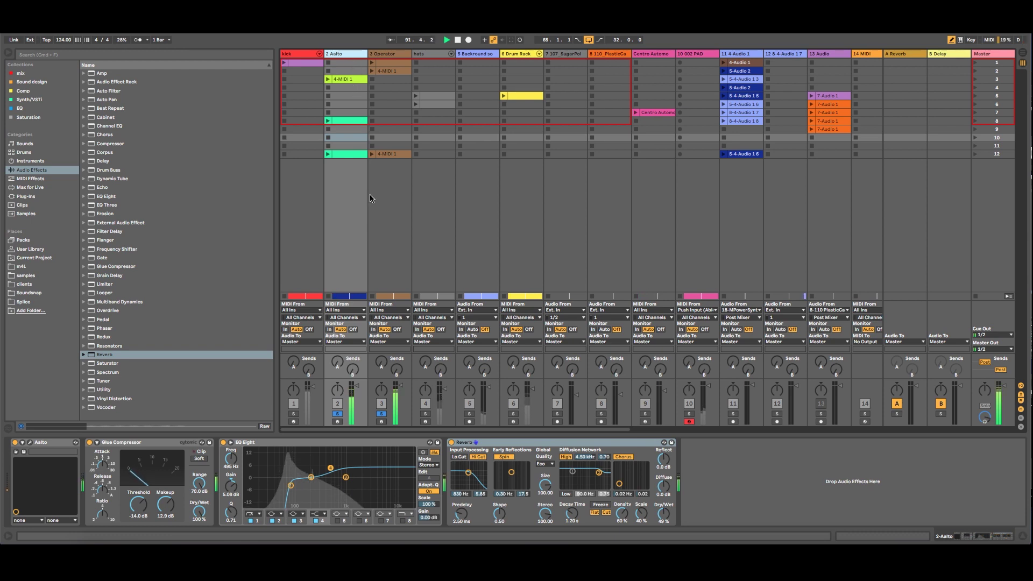
Step: Add an EQ Eight to the 3 Operator track and make band 1 a low cut at about 28 Hz
{"action": "left_click", "coordinate": [388, 54]}
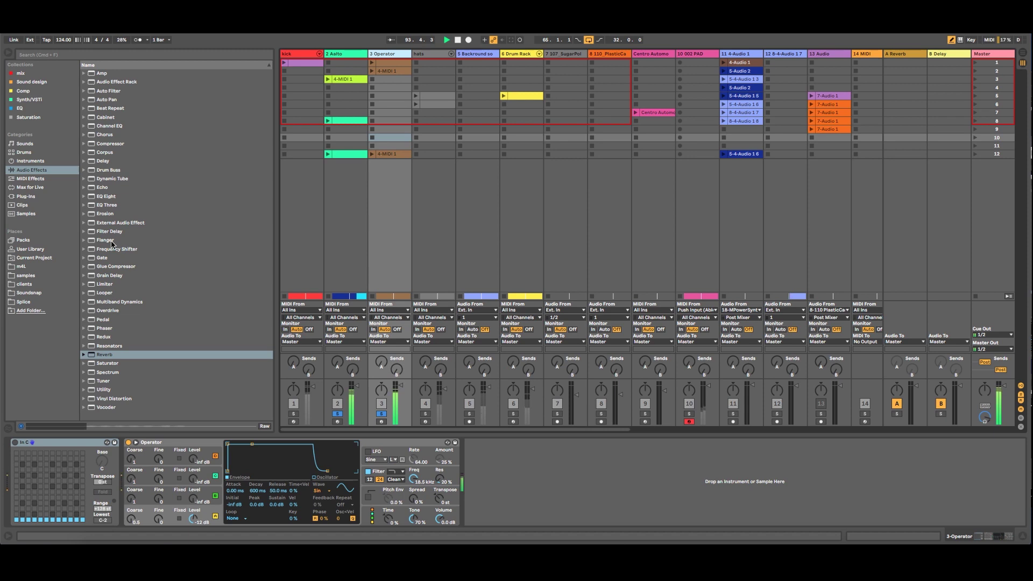
{"action": "double_click", "coordinate": [106, 196]}
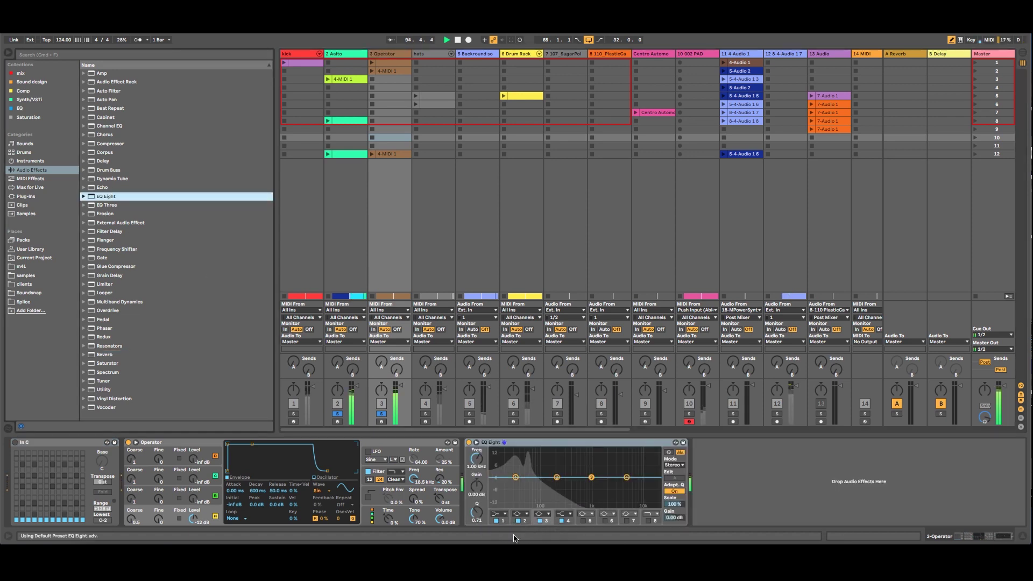
{"action": "left_click", "coordinate": [506, 517]}
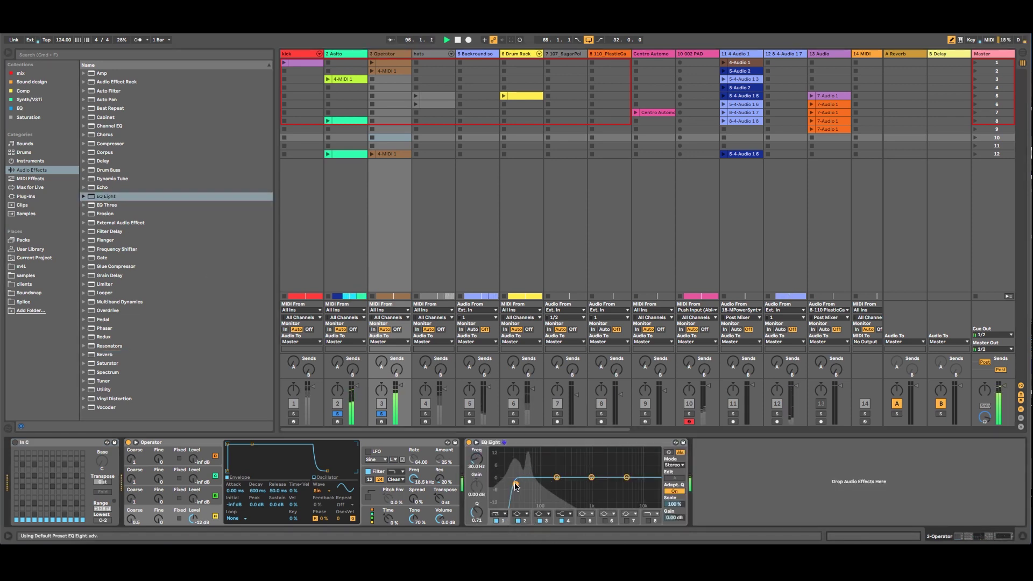
{"action": "left_click_drag", "start_coordinate": [511, 484], "coordinate": [516, 485]}
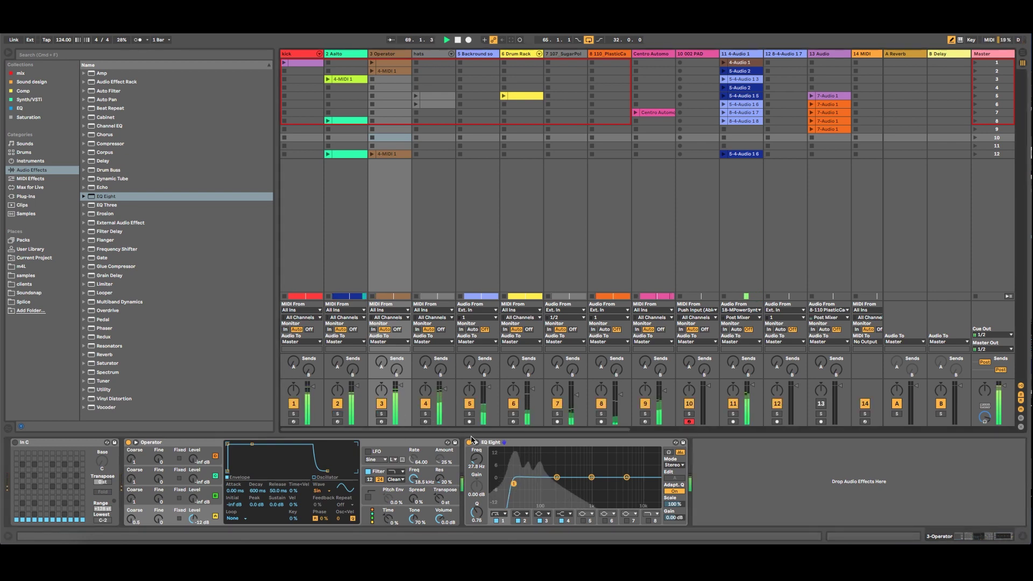
Step: Deactivate track 11 4-Audio 1 and play the arrangement from the track 12 8-4-Audio clip at bar 94
{"action": "left_click", "coordinate": [733, 404]}
{"action": "key", "text": "Tab"}
{"action": "scroll", "coordinate": [503, 286], "scroll_direction": "down", "scroll_amount": 5}
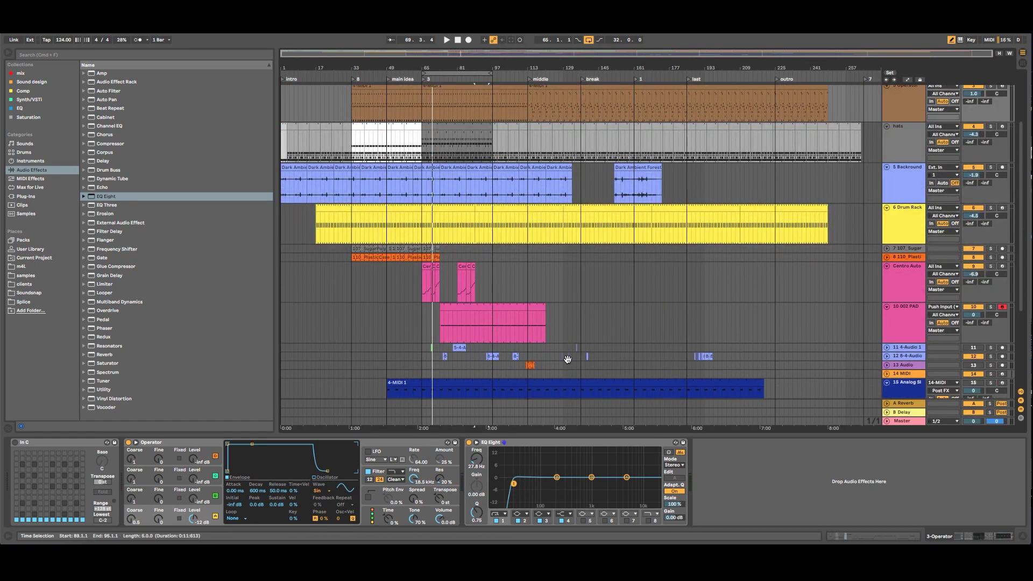
{"action": "left_click", "coordinate": [445, 356]}
{"action": "left_click", "coordinate": [489, 356]}
{"action": "key", "text": "space"}
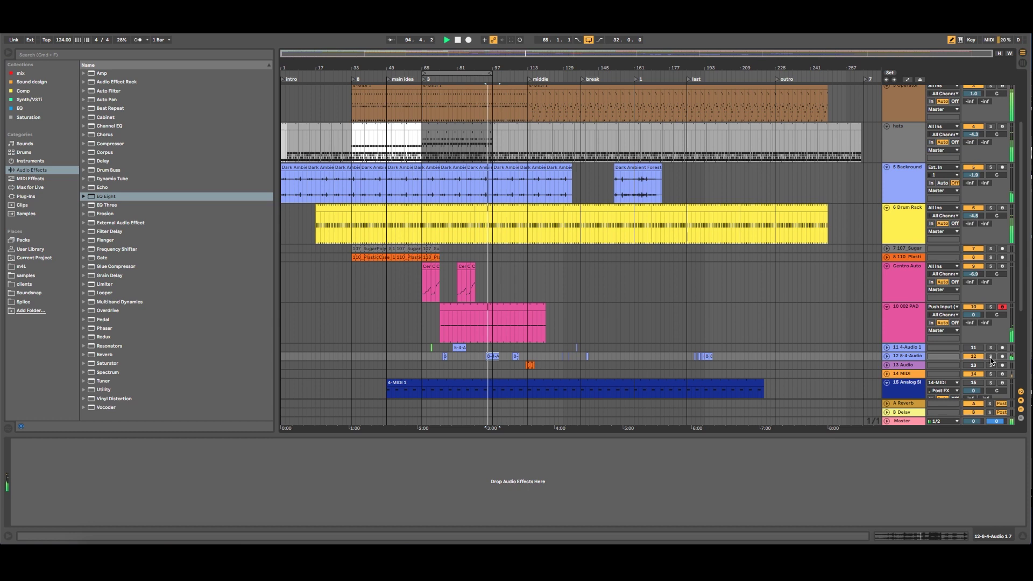
Step: On track 12 8-4-Audio, move the bar 94 clip to bar 84 and the track's first clip to bar 171
{"action": "key", "text": "space"}
{"action": "left_click", "coordinate": [907, 356]}
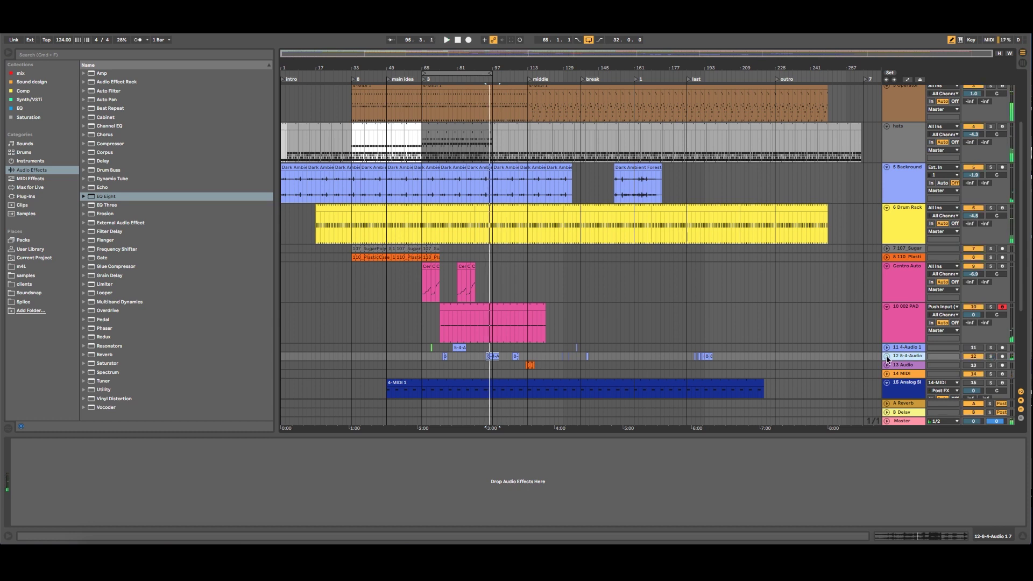
{"action": "left_click", "coordinate": [887, 356]}
{"action": "left_click_drag", "start_coordinate": [490, 358], "coordinate": [457, 363]}
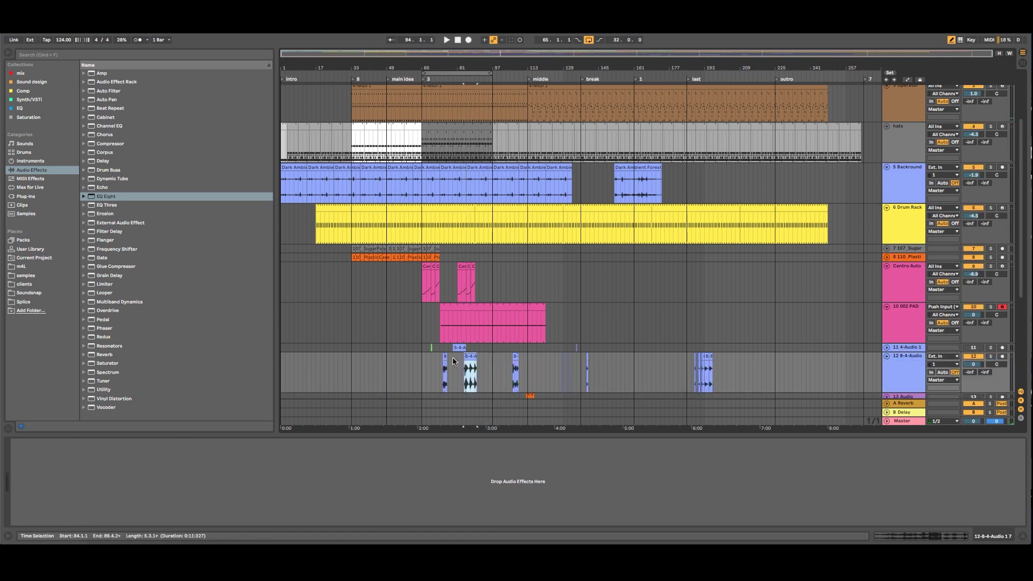
{"action": "left_click", "coordinate": [442, 79]}
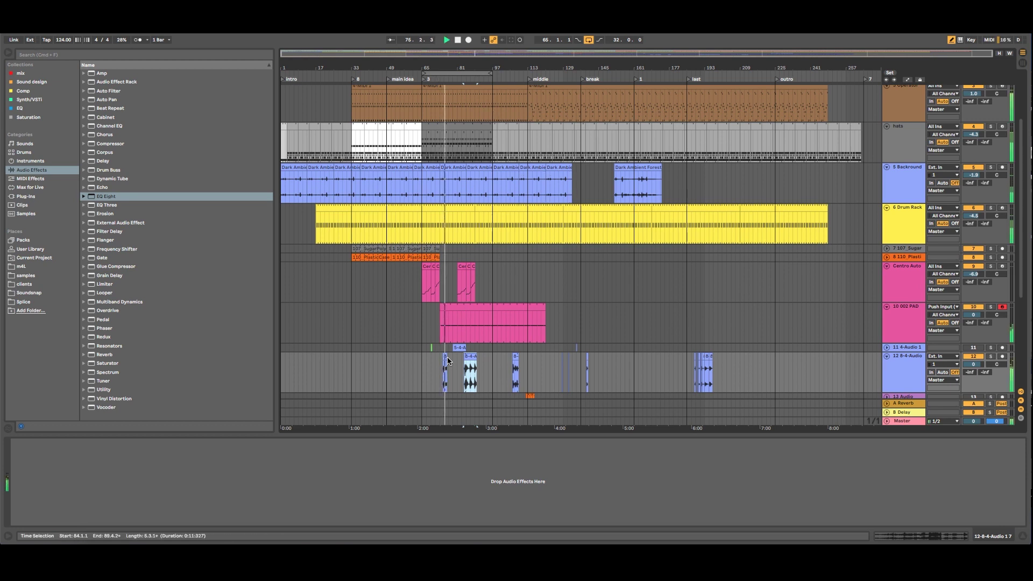
{"action": "left_click_drag", "start_coordinate": [444, 357], "coordinate": [657, 370]}
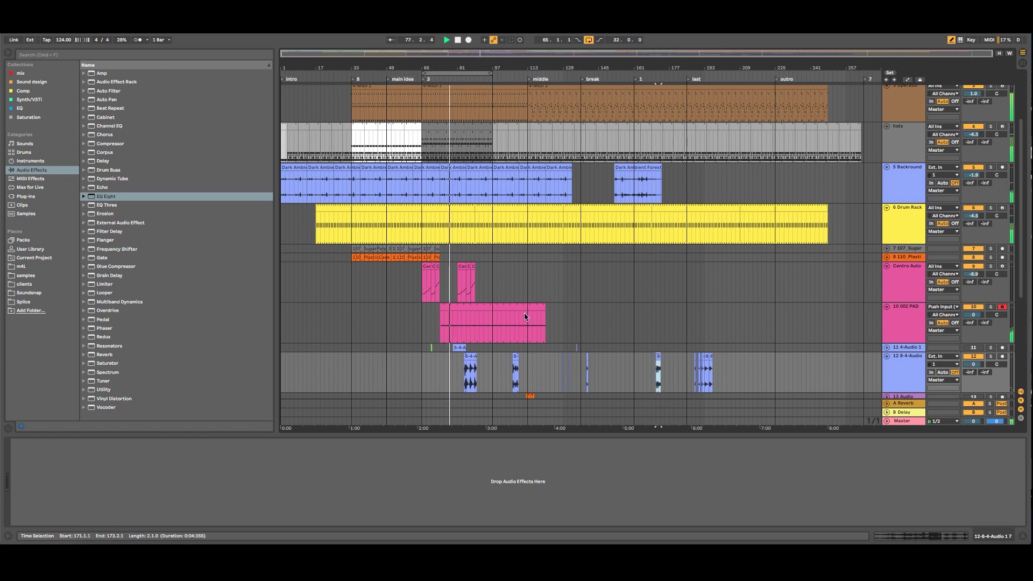
Step: Duplicate the clips on tracks 8 110_Plasti and 7 107_Sugar so both parts continue to the middle locator at bar 113
{"action": "scroll", "coordinate": [480, 248], "scroll_direction": "up", "scroll_amount": 3}
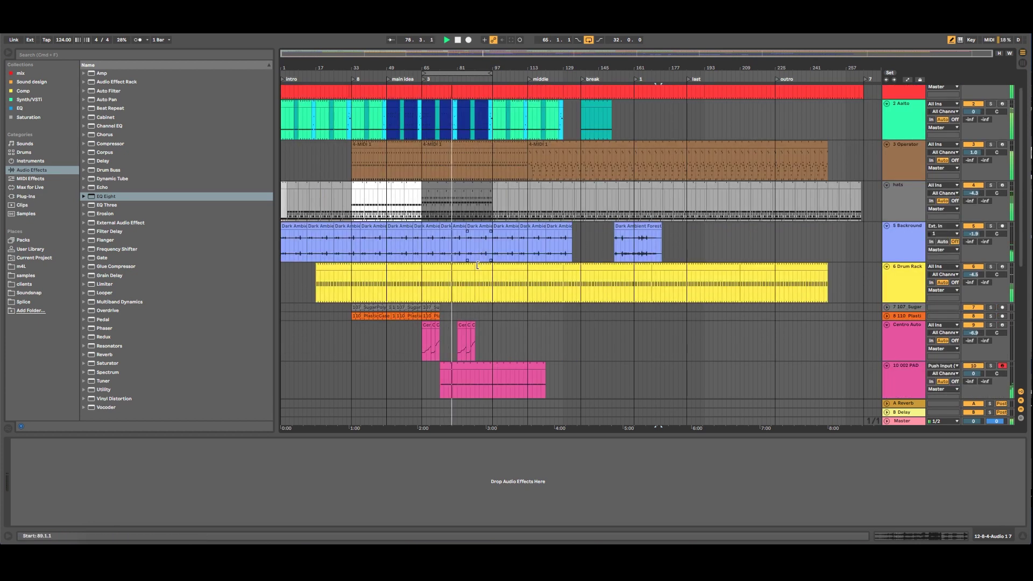
{"action": "left_click", "coordinate": [438, 318]}
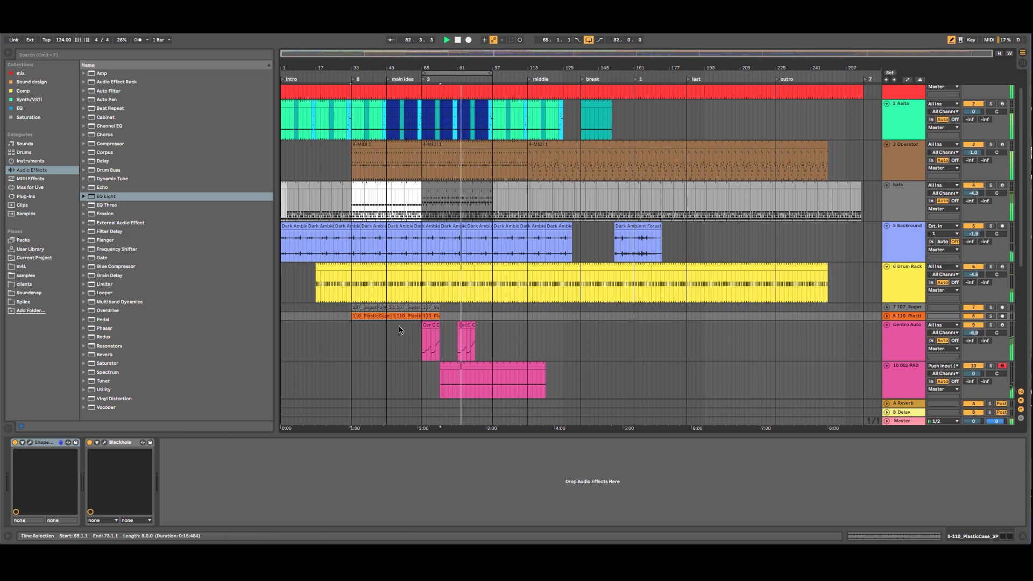
{"action": "key", "text": "super+d"}
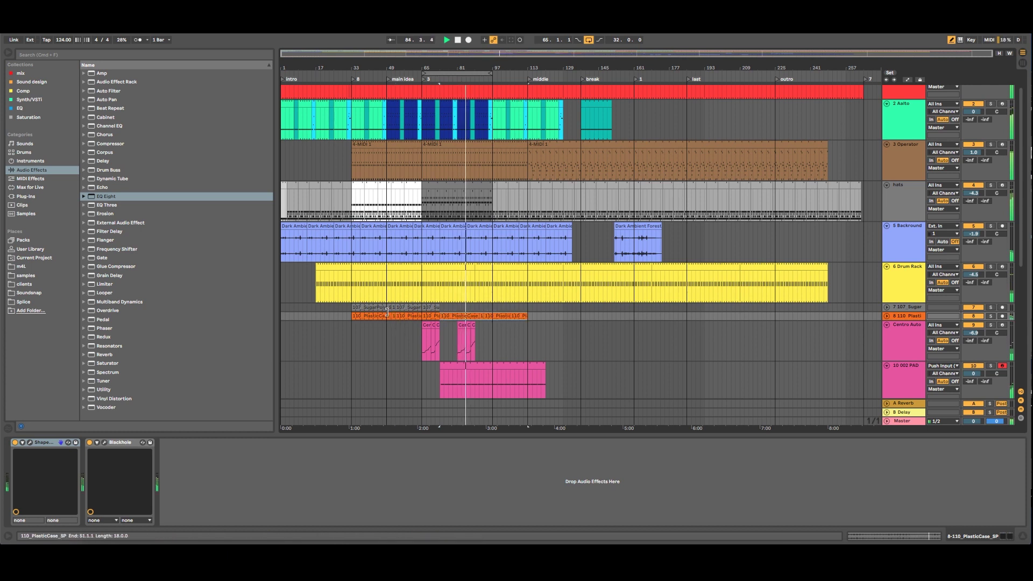
{"action": "left_click", "coordinate": [426, 307]}
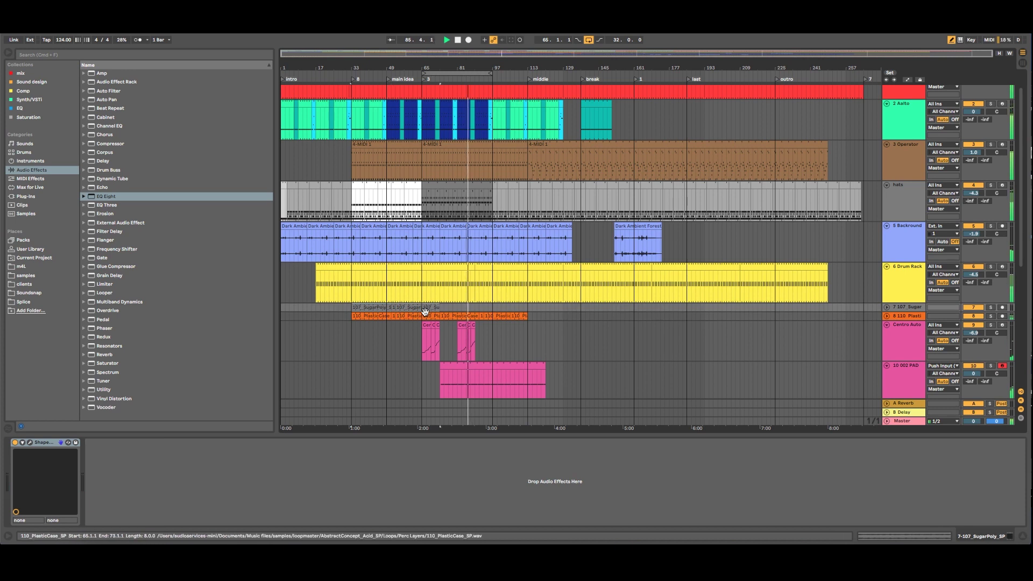
{"action": "key", "text": "super+d"}
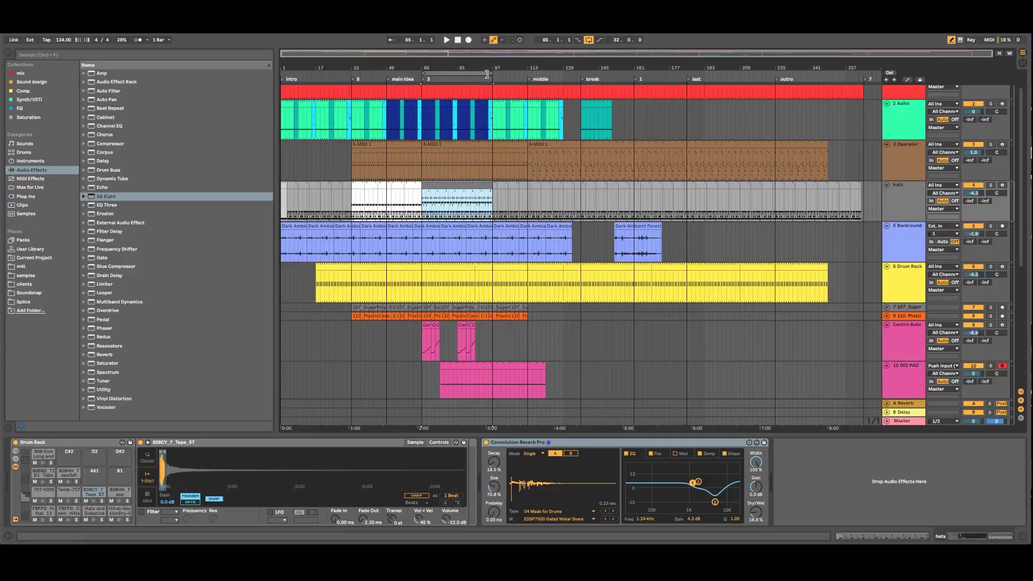
Step: Extend the arrangement loop to 48 bars from bar 65 and lengthen the bar 65 hats clip to bar 113
{"action": "left_click_drag", "start_coordinate": [489, 76], "coordinate": [528, 82]}
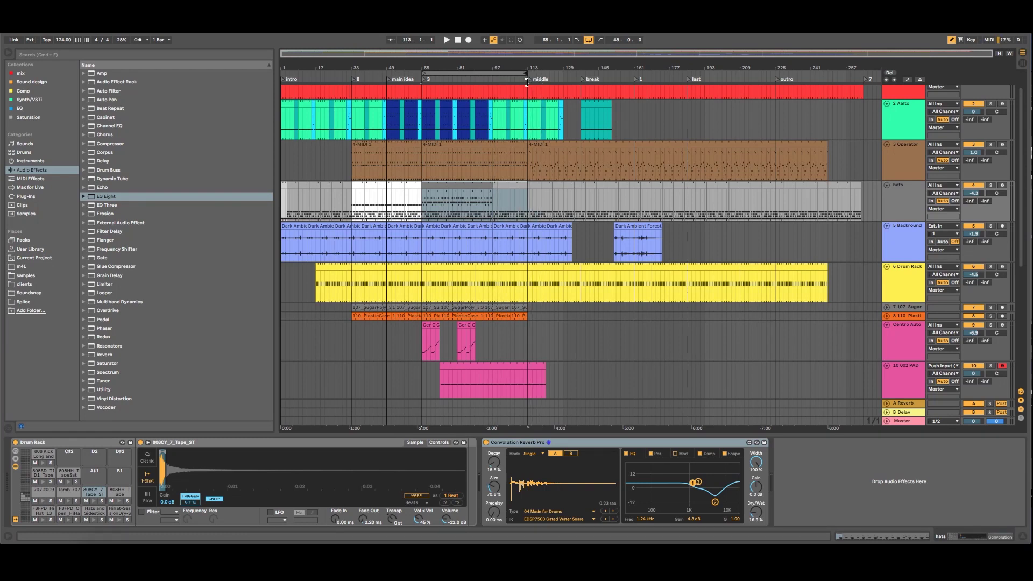
{"action": "left_click", "coordinate": [476, 185]}
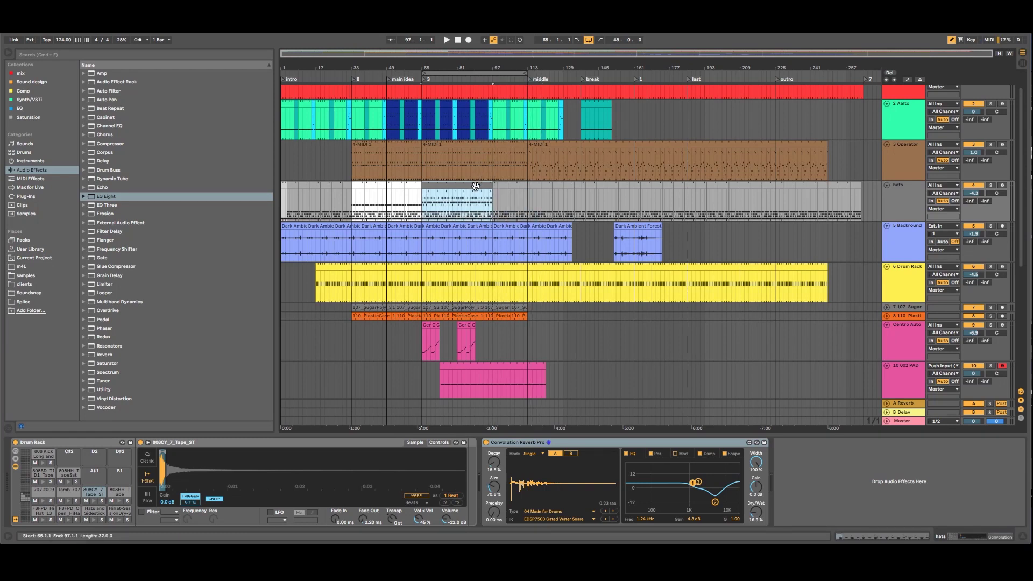
{"action": "left_click_drag", "start_coordinate": [492, 186], "coordinate": [527, 183]}
{"action": "left_click_drag", "start_coordinate": [523, 52], "coordinate": [656, 105]}
{"action": "left_click_drag", "start_coordinate": [635, 69], "coordinate": [528, 64]}
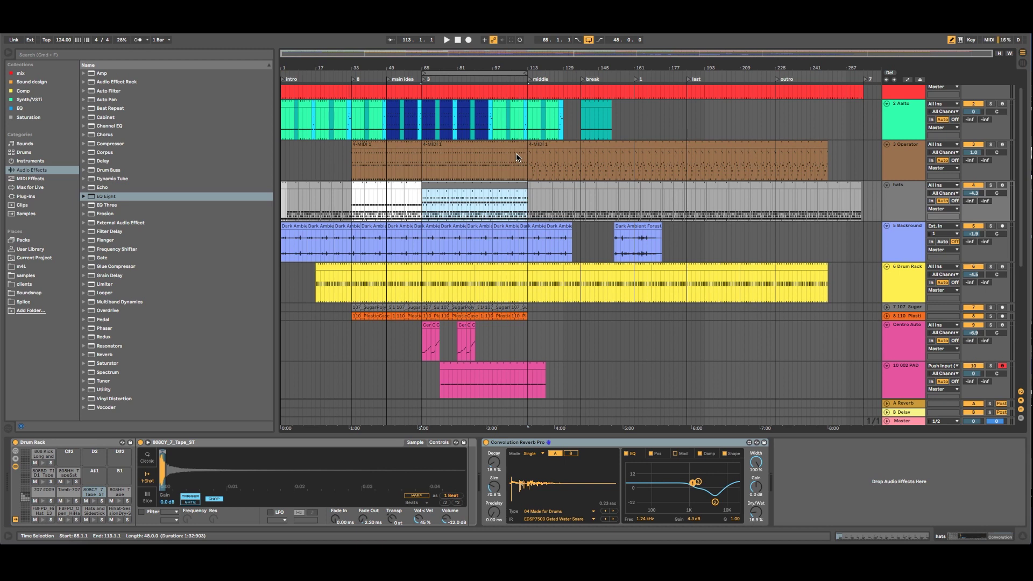
Step: Copy the three-bar hats clip from bar 1 to the middle locator at bar 113
{"action": "left_click", "coordinate": [411, 190]}
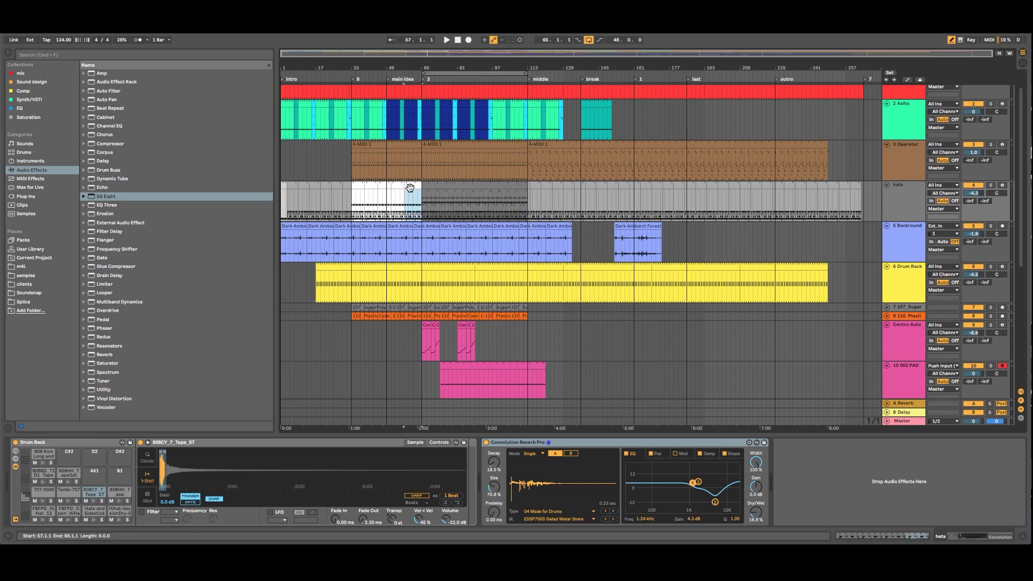
{"action": "left_click", "coordinate": [451, 188]}
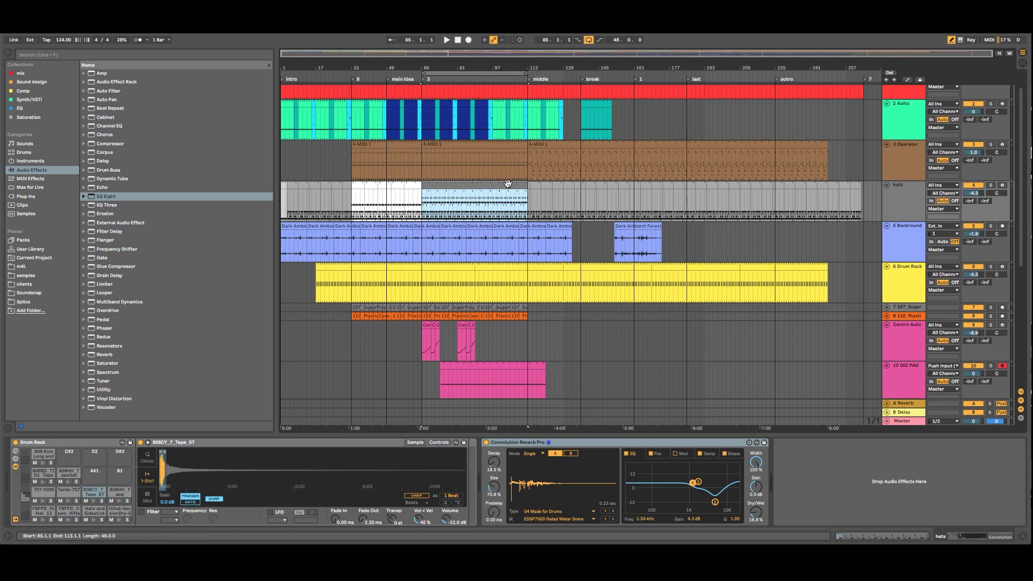
{"action": "left_click", "coordinate": [532, 187]}
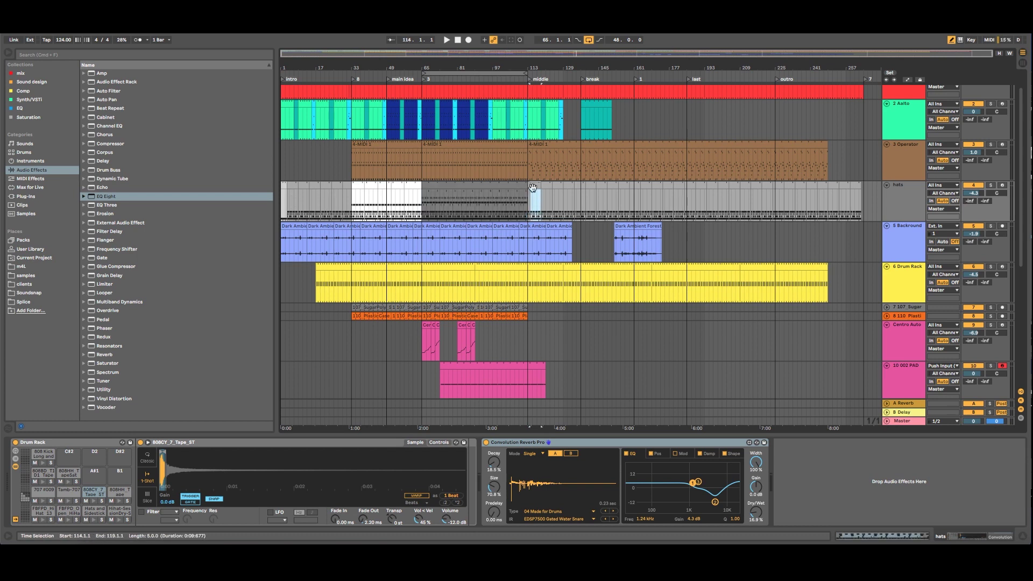
{"action": "left_click", "coordinate": [283, 185]}
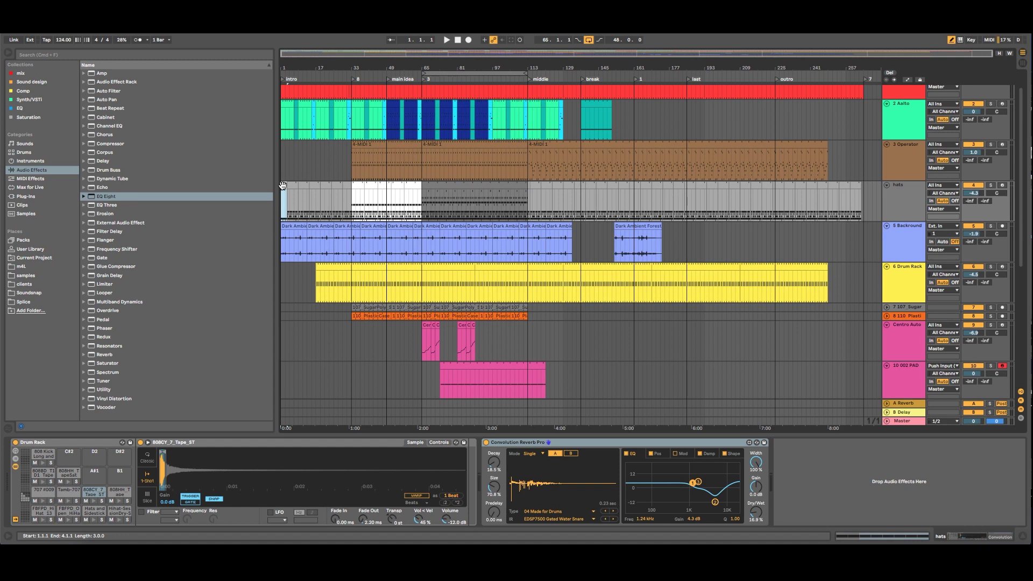
{"action": "left_click", "coordinate": [529, 195]}
{"action": "left_click", "coordinate": [529, 192]}
Step: Shift the 48-bar loop to start at bar 102 and listen to the hats transition into the middle section
{"action": "left_click_drag", "start_coordinate": [513, 76], "coordinate": [574, 80]}
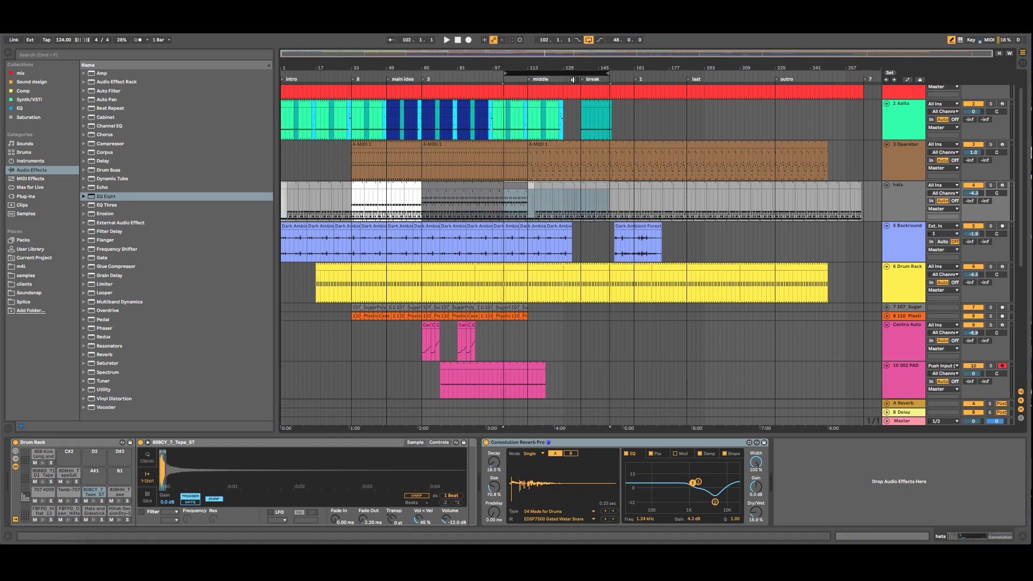
{"action": "left_click", "coordinate": [520, 79]}
{"action": "left_click_drag", "start_coordinate": [531, 67], "coordinate": [497, 127]}
{"action": "left_click", "coordinate": [498, 184]}
{"action": "scroll", "coordinate": [501, 173], "scroll_direction": "down", "scroll_amount": 2}
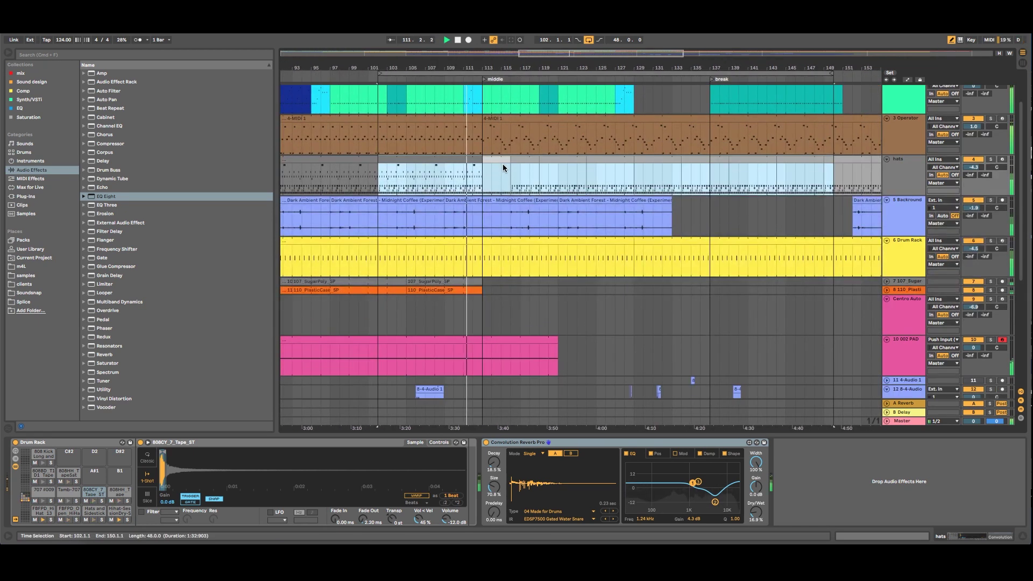
{"action": "scroll", "coordinate": [502, 178], "scroll_direction": "up", "scroll_amount": 1}
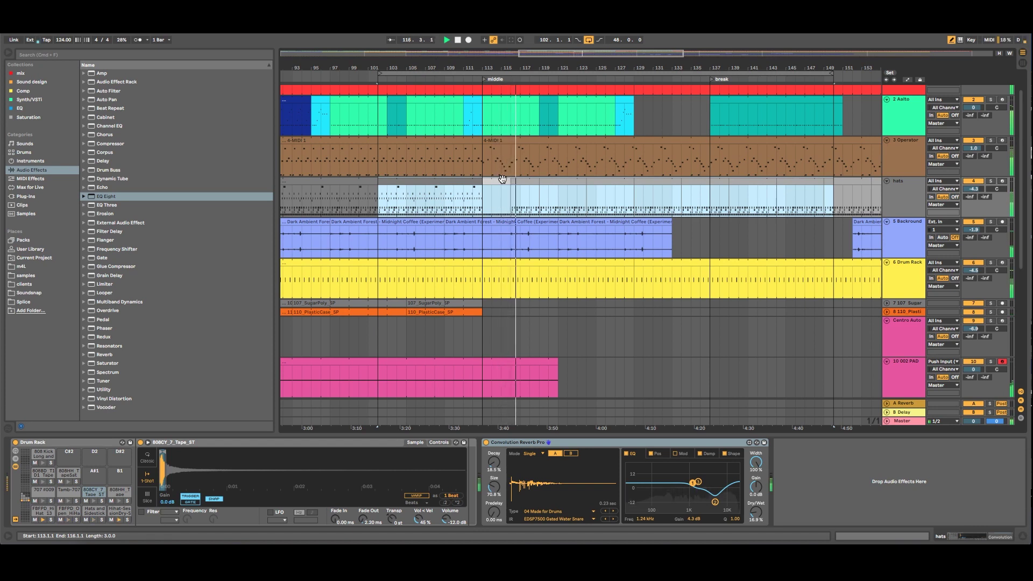
{"action": "scroll", "coordinate": [497, 85], "scroll_direction": "down", "scroll_amount": 10}
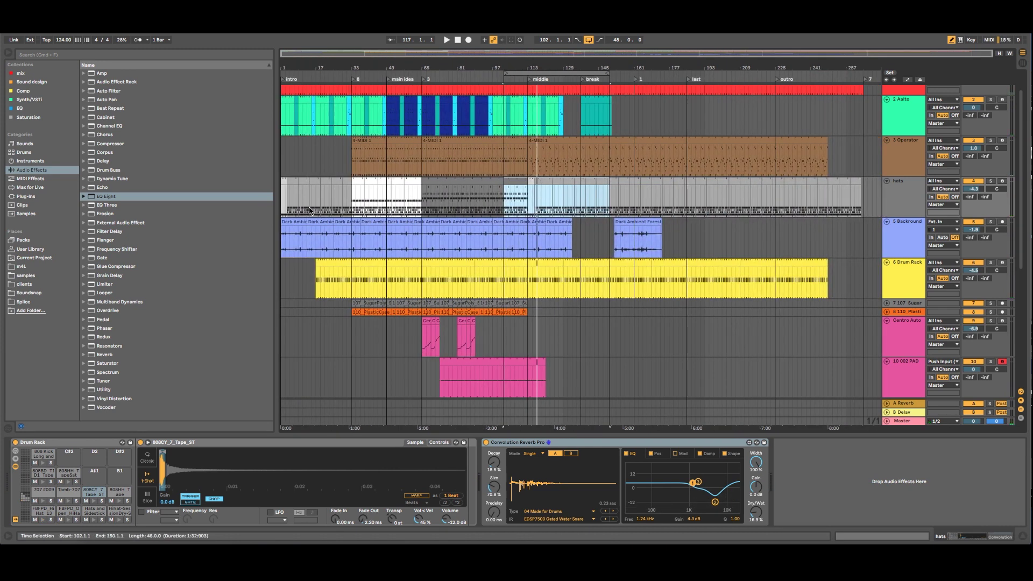
Step: Copy the six-bar hats clip from bar 33 into the middle section at bar 127
{"action": "left_click", "coordinate": [641, 197]}
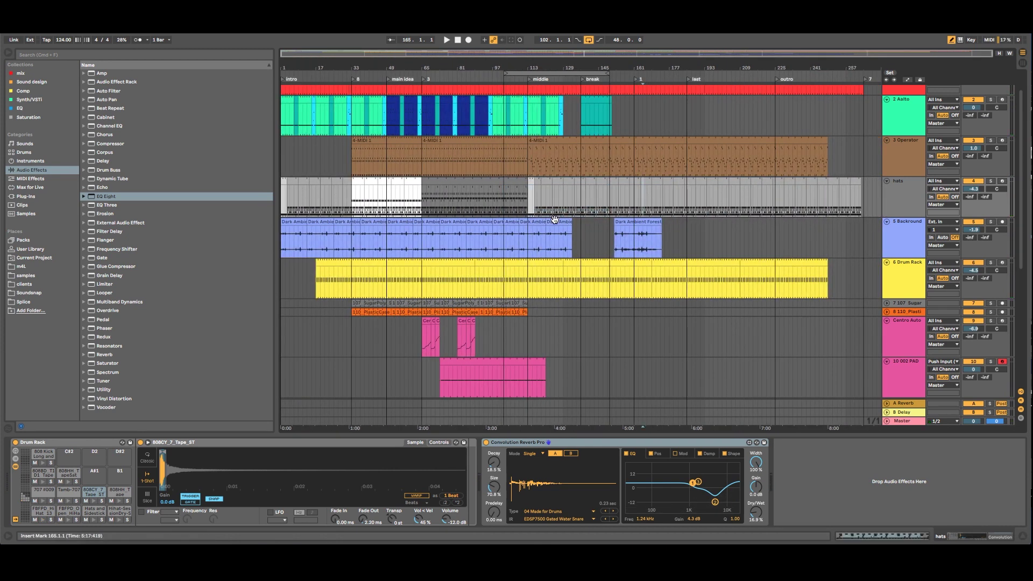
{"action": "left_click", "coordinate": [360, 181]}
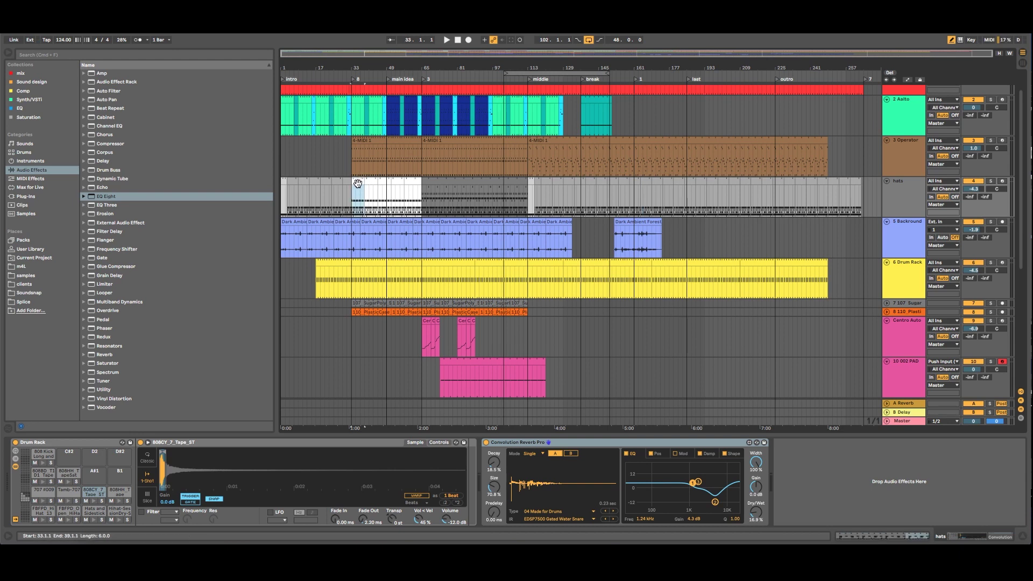
{"action": "mouse_move", "coordinate": [355, 183]}
{"action": "left_mouse_down"}
{"action": "mouse_move", "coordinate": [586, 199]}
{"action": "mouse_move", "coordinate": [564, 195]}
{"action": "left_mouse_up"}
{"action": "left_click_drag", "start_coordinate": [535, 64], "coordinate": [540, 135]}
Step: Extend the hats clips at bars 113 and 117 to four bars each and duplicate the second one to bar 121
{"action": "left_click_drag", "start_coordinate": [502, 195], "coordinate": [538, 184]}
{"action": "left_click", "coordinate": [549, 188]}
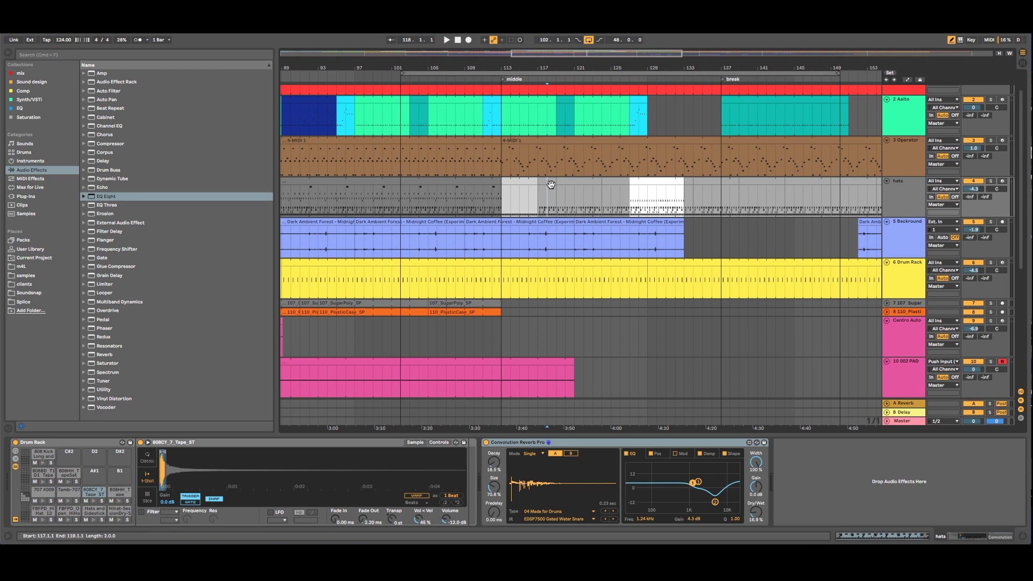
{"action": "left_click", "coordinate": [551, 185]}
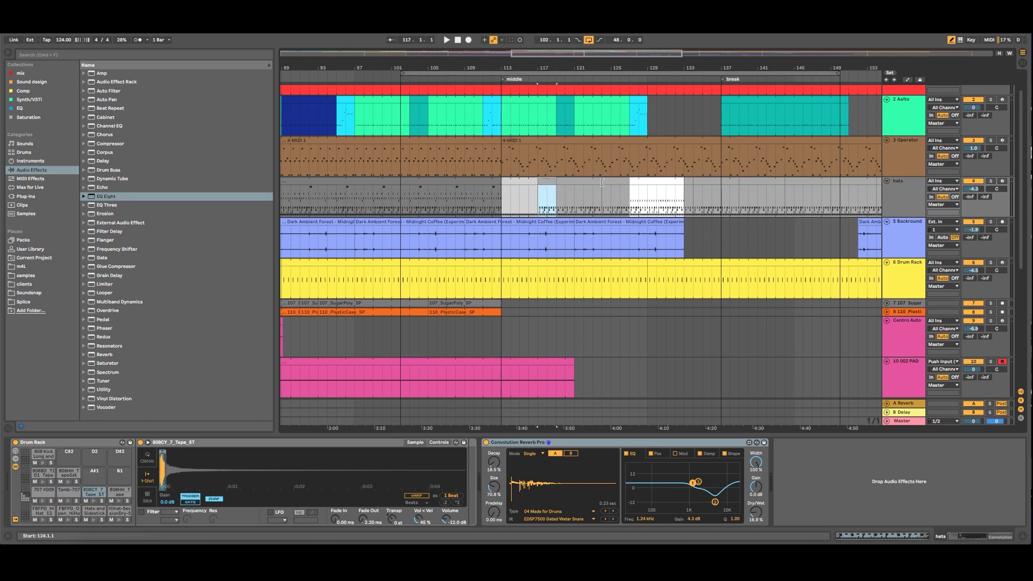
{"action": "left_click", "coordinate": [575, 196]}
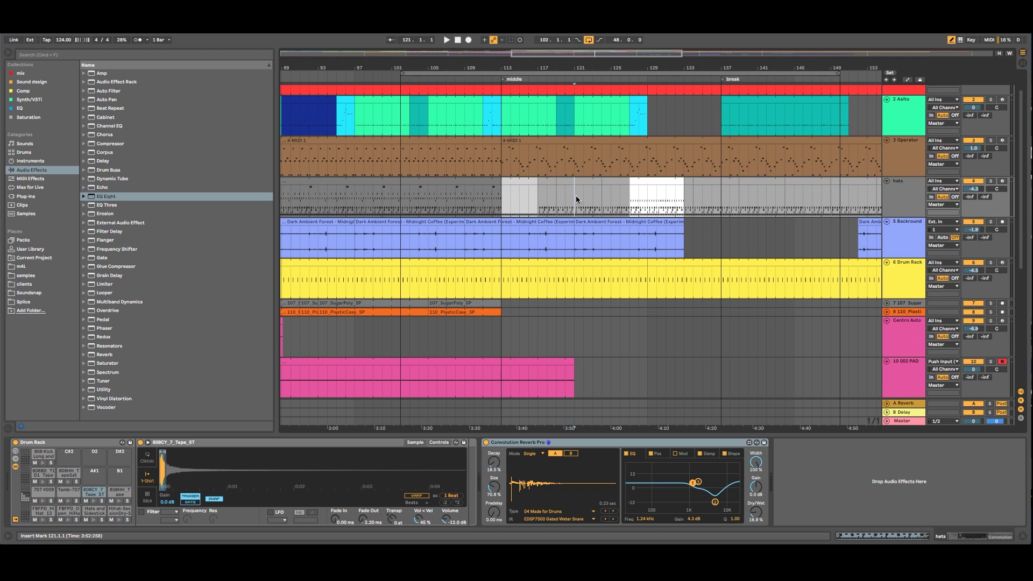
{"action": "left_click", "coordinate": [551, 184]}
{"action": "left_click_drag", "start_coordinate": [554, 183], "coordinate": [572, 184]}
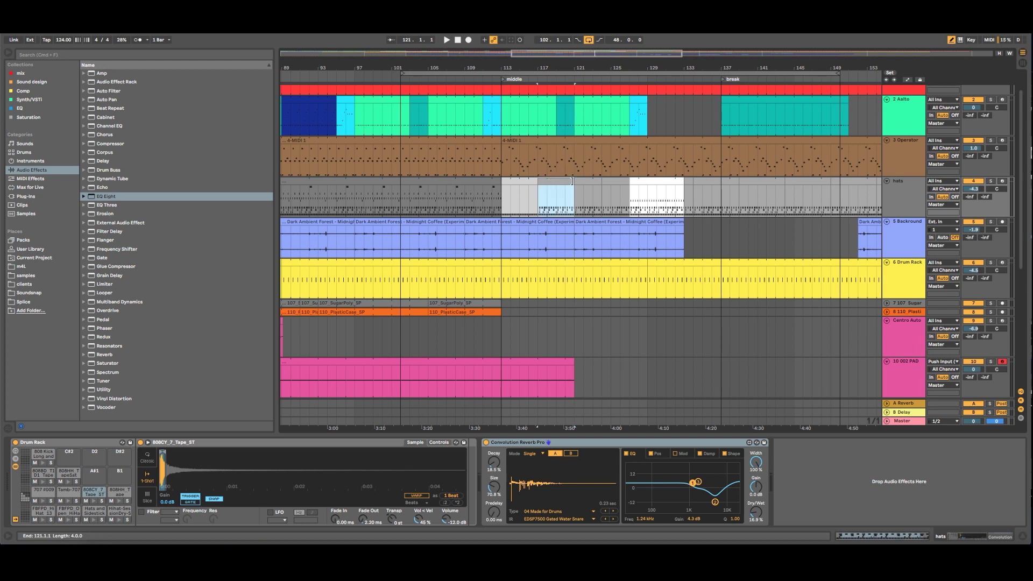
{"action": "key", "text": "super+d"}
Step: Move the copied six-bar white hats clip to bar 125 and extend its end to bar 133
{"action": "left_click_drag", "start_coordinate": [635, 181], "coordinate": [622, 182]}
{"action": "left_click_drag", "start_coordinate": [614, 68], "coordinate": [571, 68]}
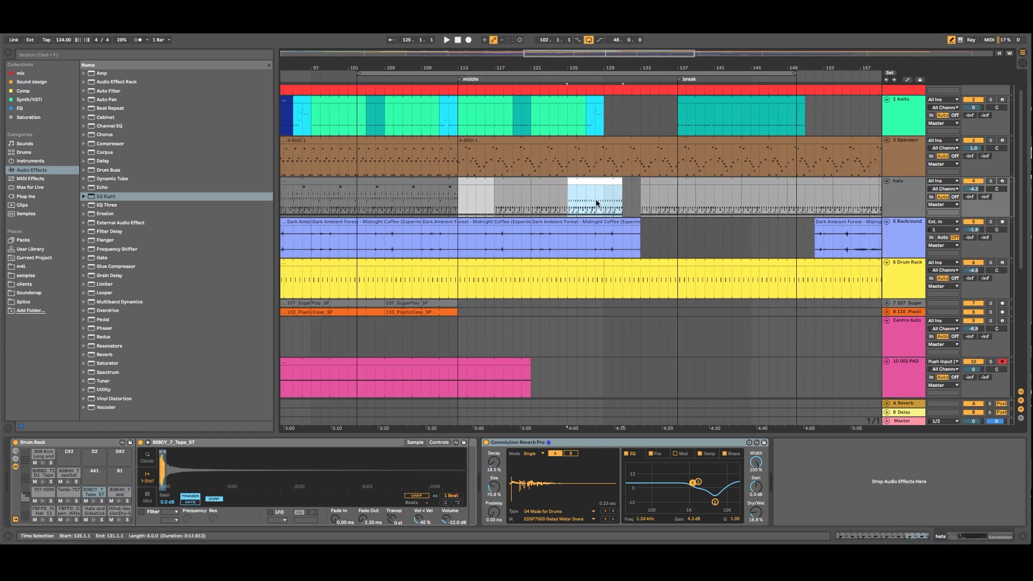
{"action": "left_click_drag", "start_coordinate": [622, 184], "coordinate": [642, 184]}
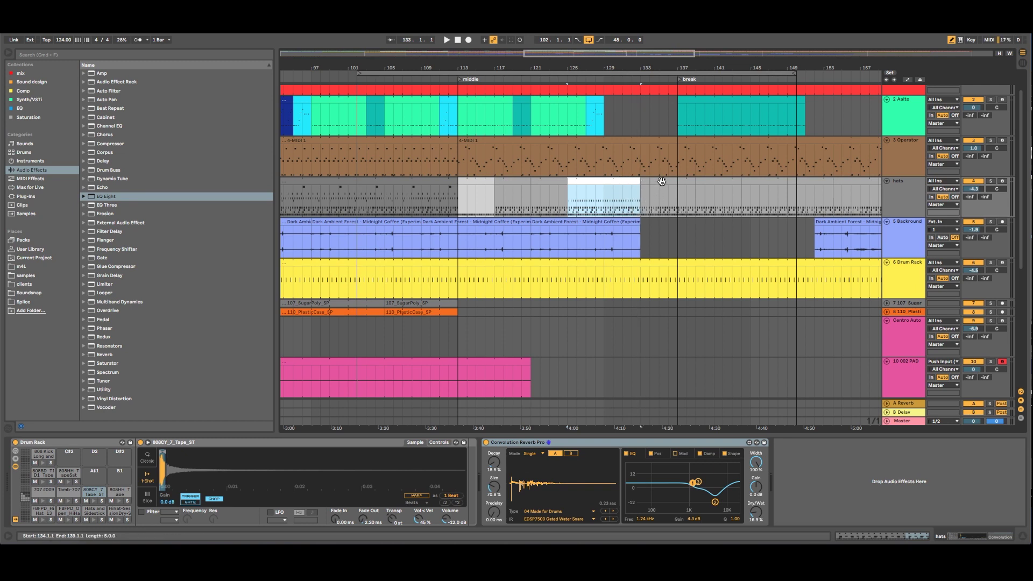
Step: Copy the four-bar hats clip from bar 113 to the break locator at bar 137
{"action": "left_click", "coordinate": [655, 183]}
{"action": "left_click", "coordinate": [654, 178]}
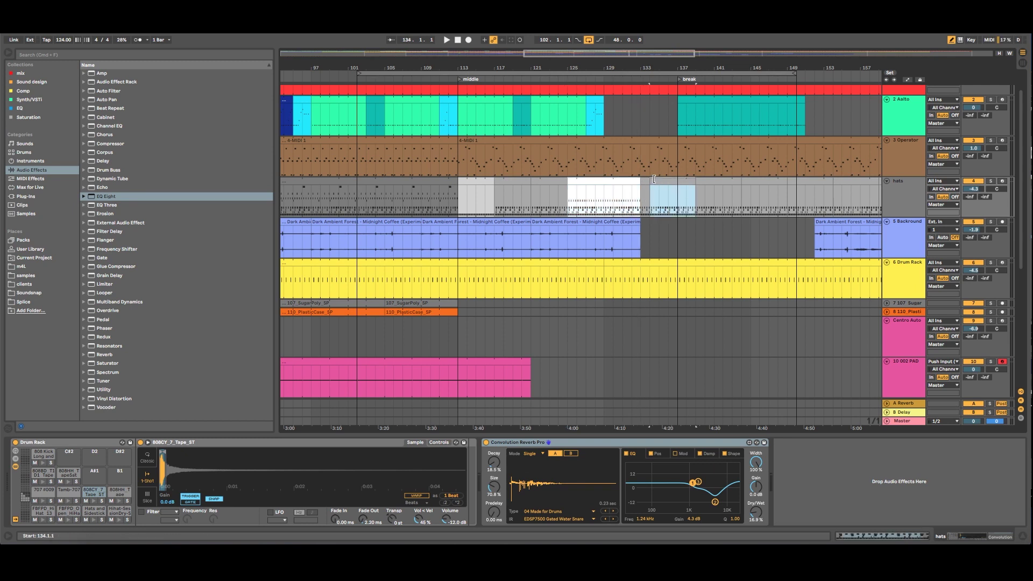
{"action": "left_click_drag", "start_coordinate": [667, 67], "coordinate": [506, 67]}
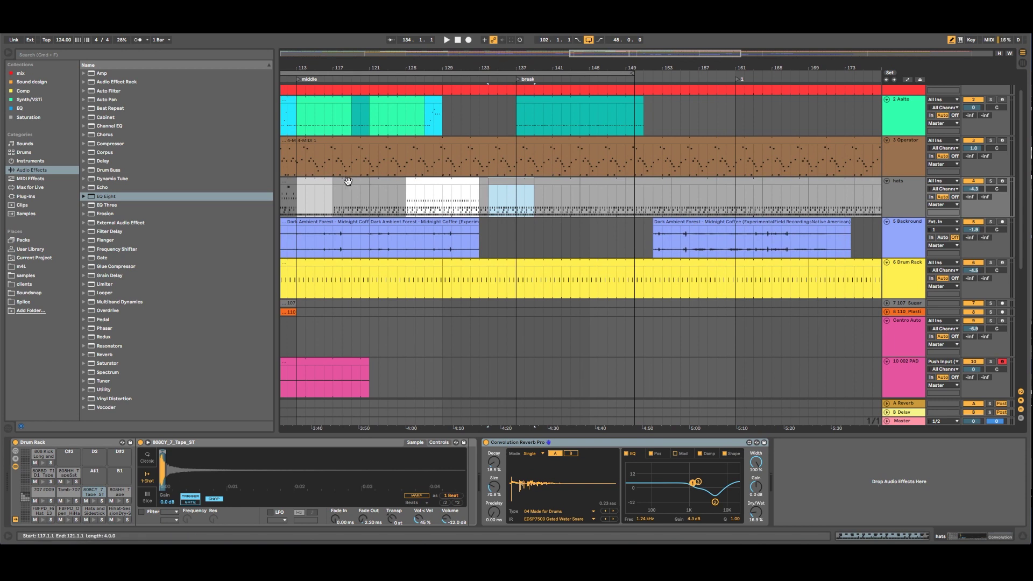
{"action": "left_click", "coordinate": [324, 183]}
{"action": "left_click_drag", "start_coordinate": [324, 183], "coordinate": [541, 191]}
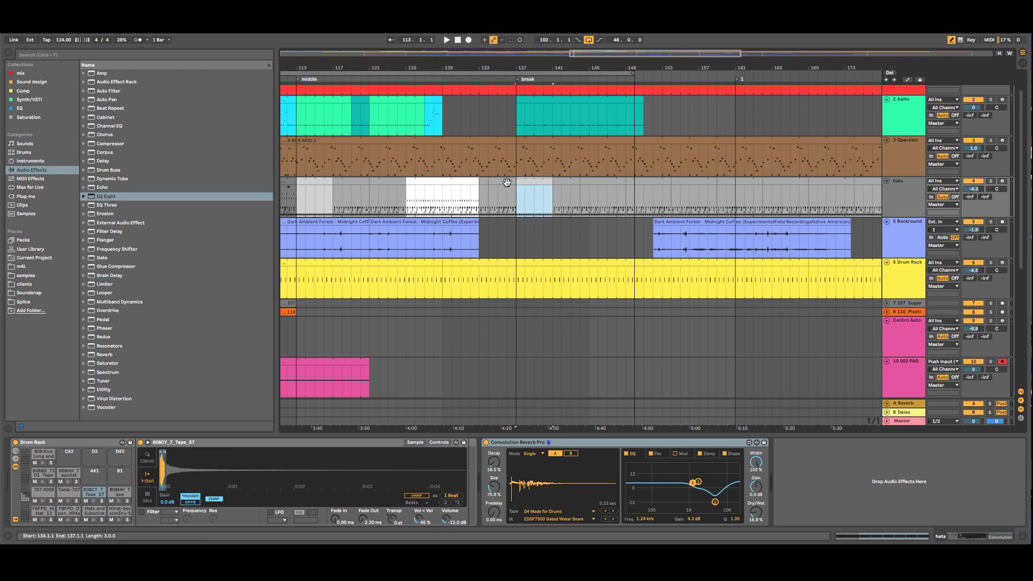
Step: Review the arrangement after the break and place the playback position at locator 1, bar 161
{"action": "left_click", "coordinate": [473, 182]}
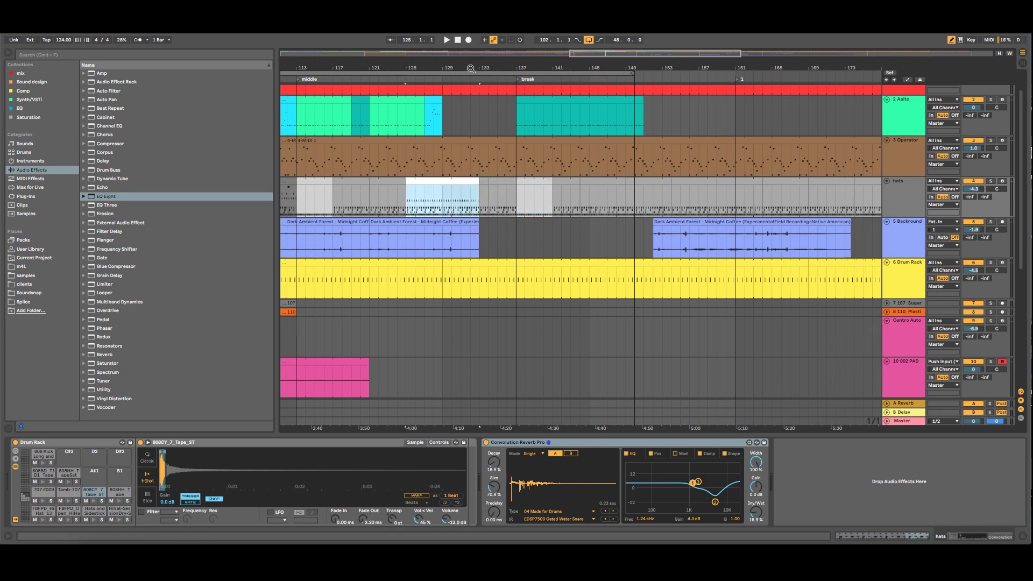
{"action": "left_click_drag", "start_coordinate": [471, 69], "coordinate": [472, 56]}
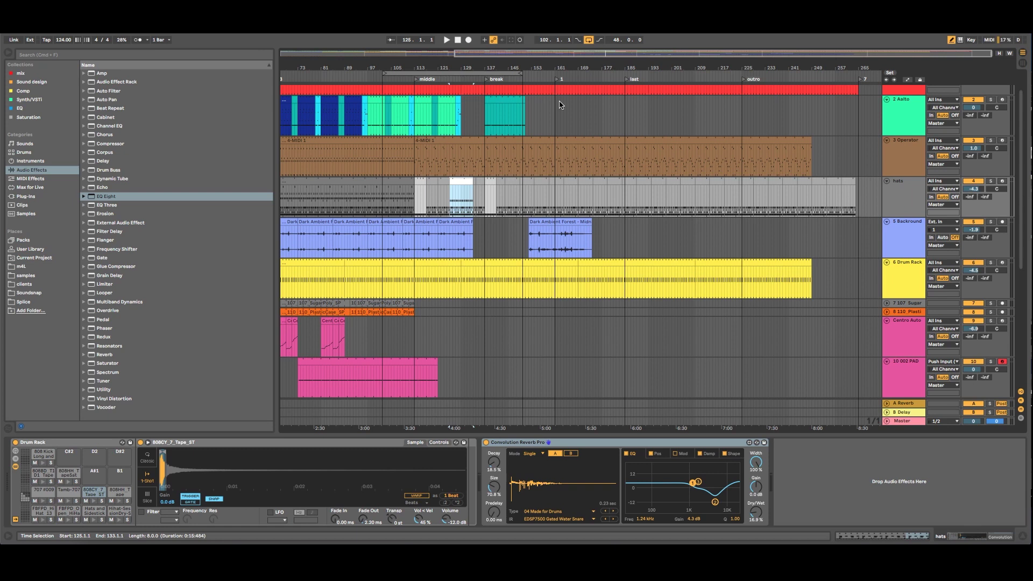
{"action": "scroll", "coordinate": [568, 166], "scroll_direction": "down", "scroll_amount": 5}
{"action": "scroll", "coordinate": [567, 166], "scroll_direction": "up", "scroll_amount": 6}
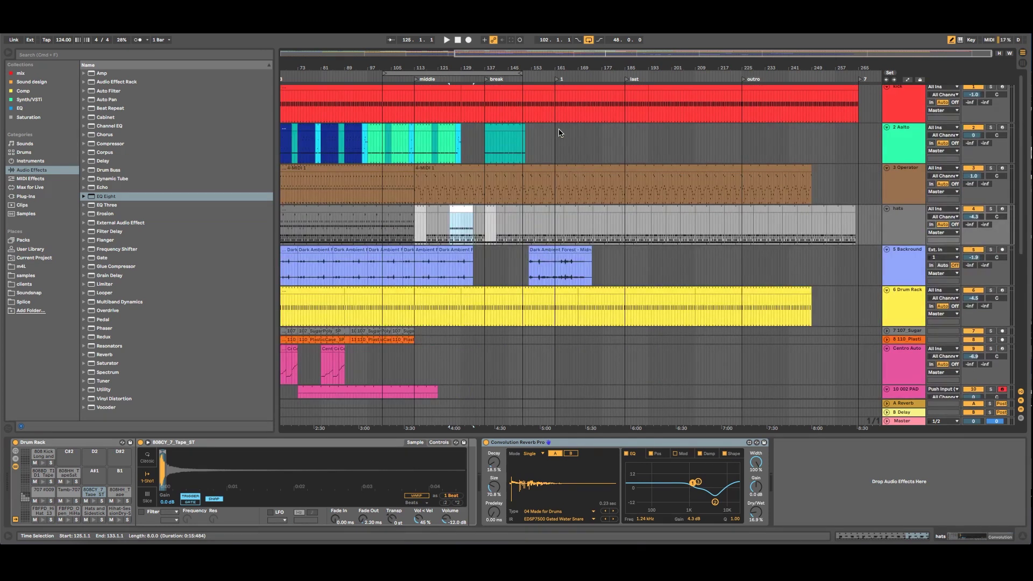
{"action": "left_click", "coordinate": [558, 81]}
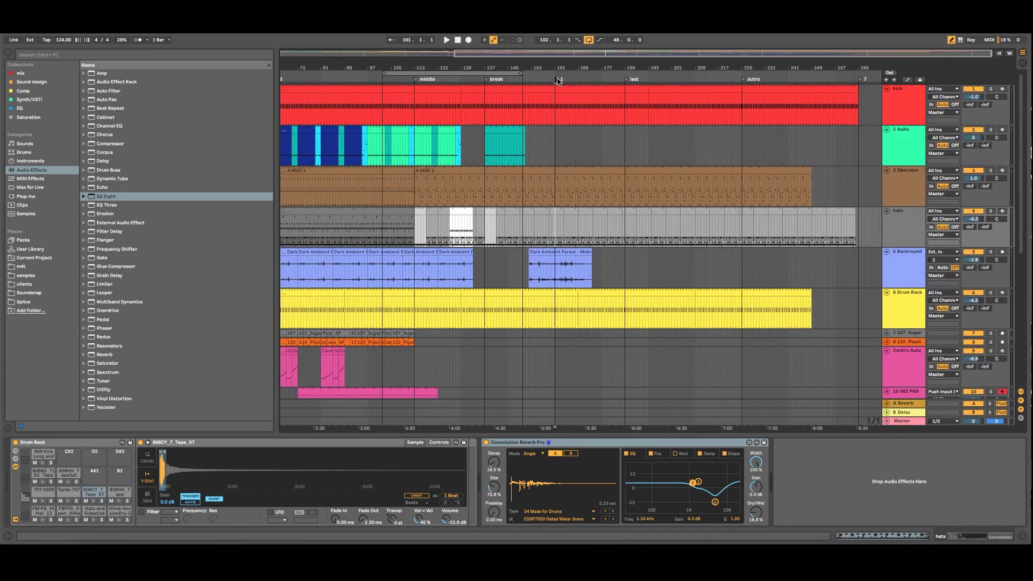
Step: Rename the locator at bar 161 to "end of break"
{"action": "right_click", "coordinate": [559, 81]}
{"action": "left_click", "coordinate": [575, 91]}
{"action": "type", "text": "end of break"}
{"action": "key", "text": "Return"}
Step: Copy the 48-bar hats clip from bar 65 to the end of break locator at bar 161
{"action": "left_click", "coordinate": [341, 210]}
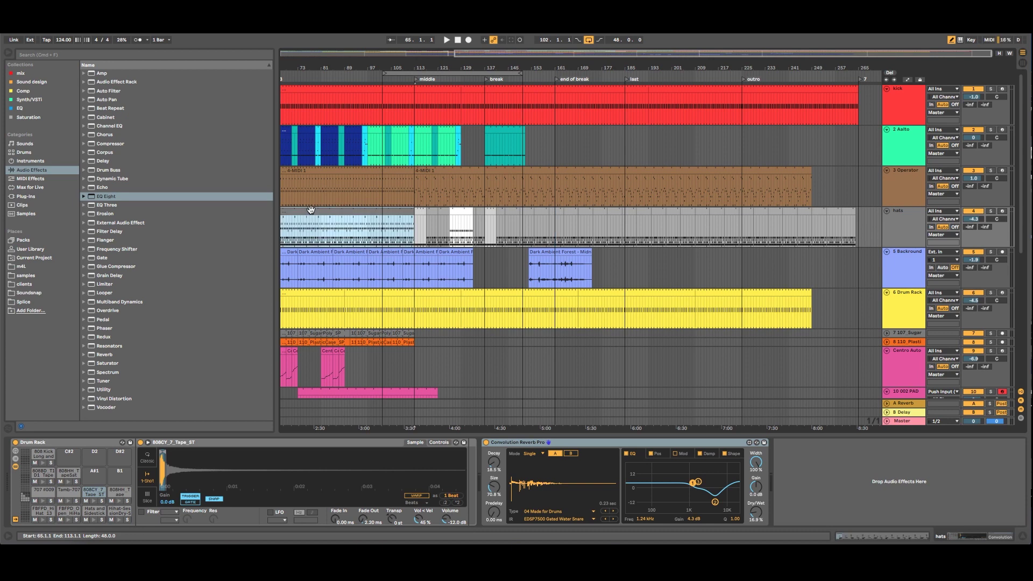
{"action": "left_click_drag", "start_coordinate": [312, 210], "coordinate": [594, 235]}
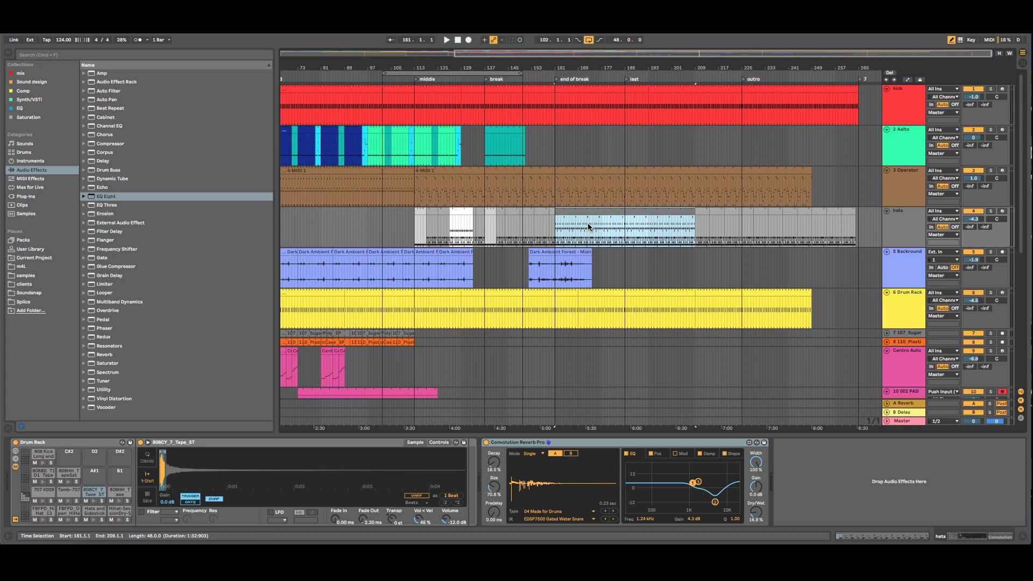
{"action": "key", "text": "super+z"}
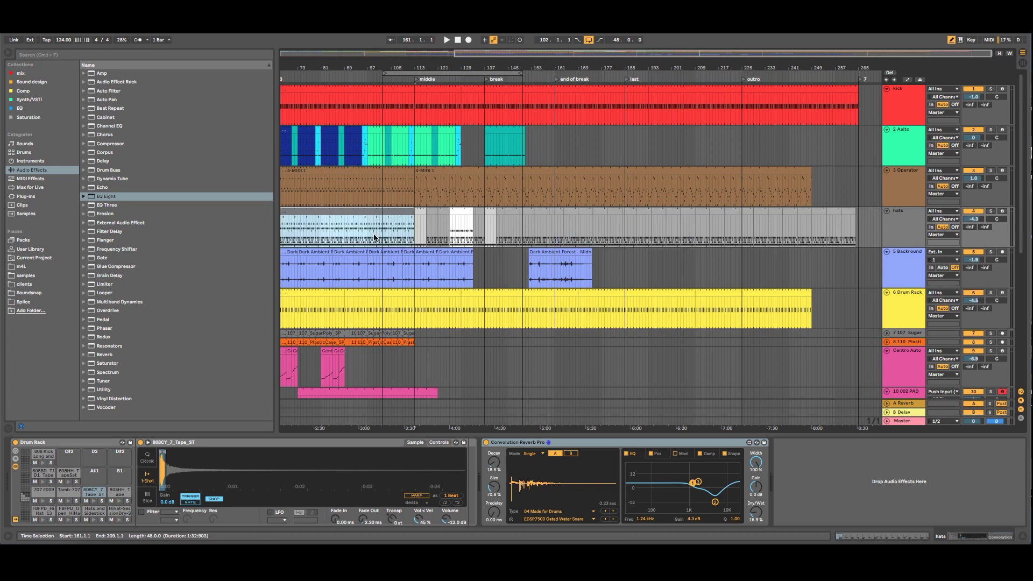
{"action": "left_click_drag", "start_coordinate": [374, 237], "coordinate": [642, 237]}
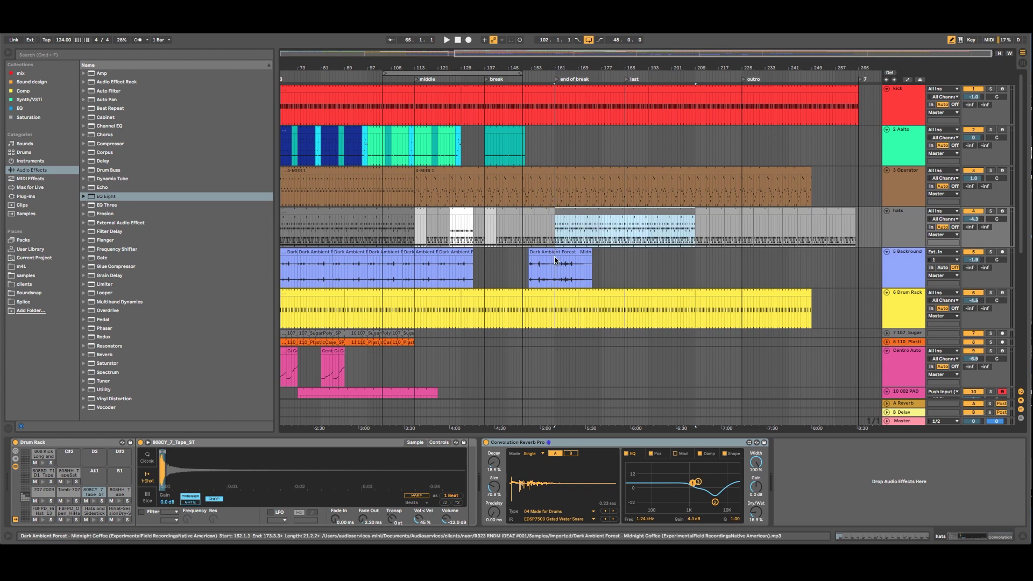
Step: Move the last Dark Ambient Forest clip to the break at bar 137 and fill bars 133 to 137 with a copy of bars 121 to 125
{"action": "left_click_drag", "start_coordinate": [555, 252], "coordinate": [515, 261]}
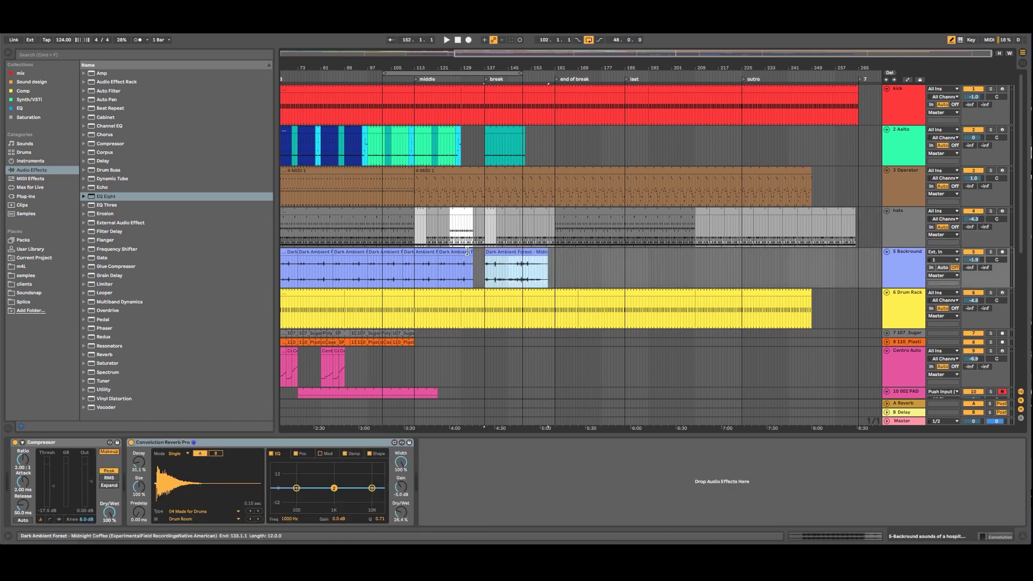
{"action": "left_click", "coordinate": [447, 277]}
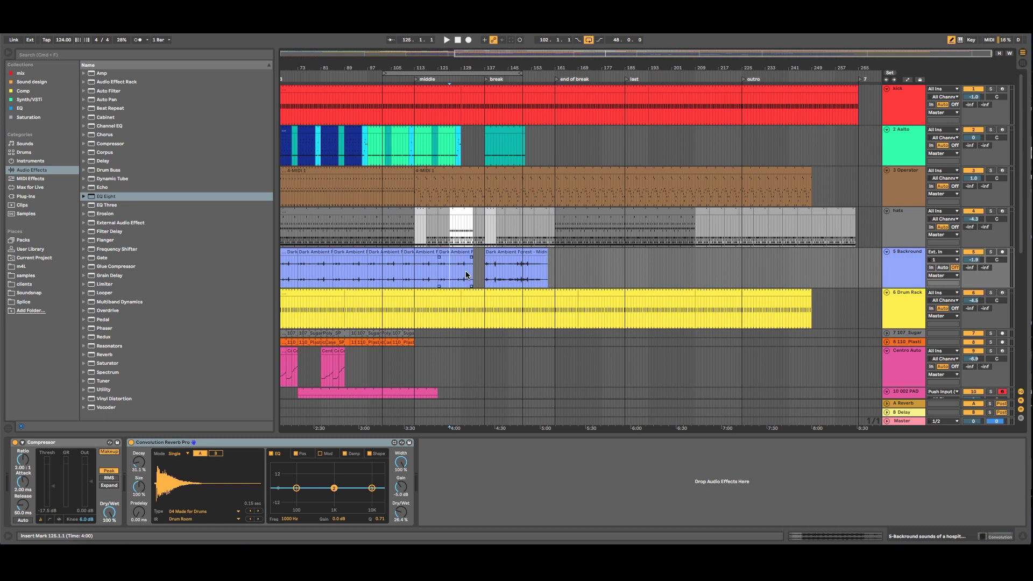
{"action": "left_click", "coordinate": [442, 252]}
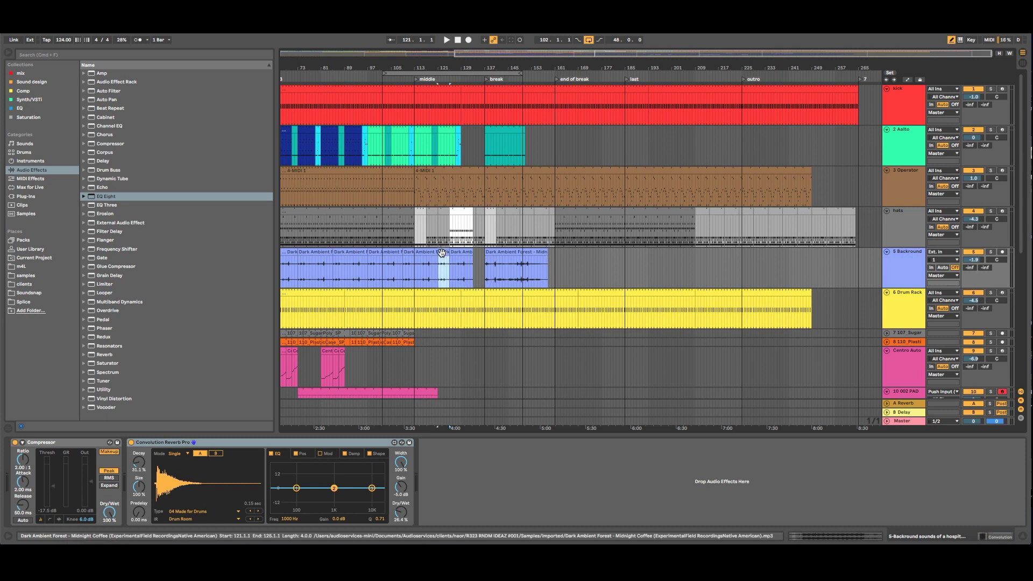
{"action": "left_click_drag", "start_coordinate": [442, 253], "coordinate": [477, 263]}
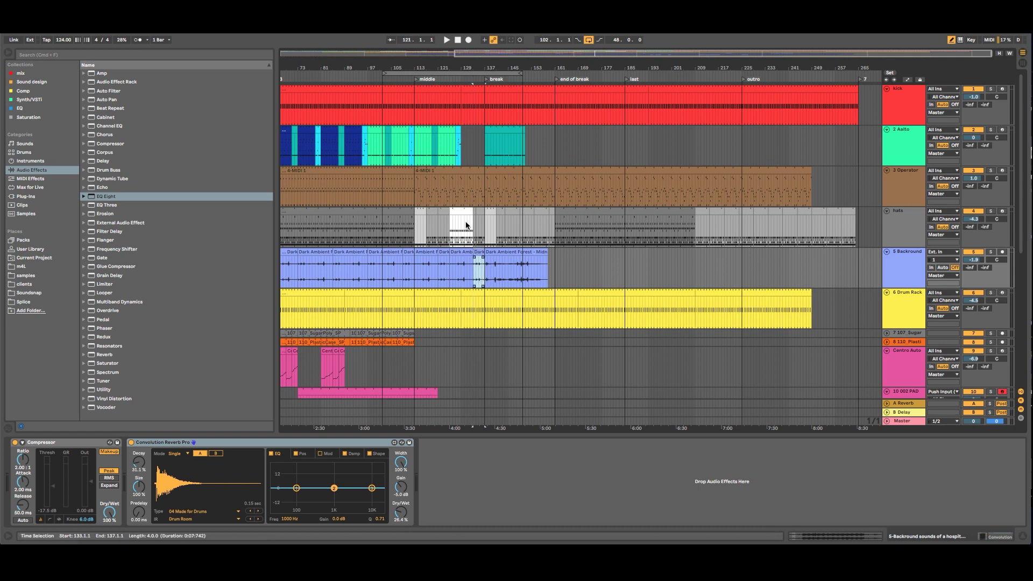
Step: Split off bar 32 of the kick as a one-bar section and select the kick from bar 1 to bar 33
{"action": "left_click_drag", "start_coordinate": [462, 68], "coordinate": [591, 68]}
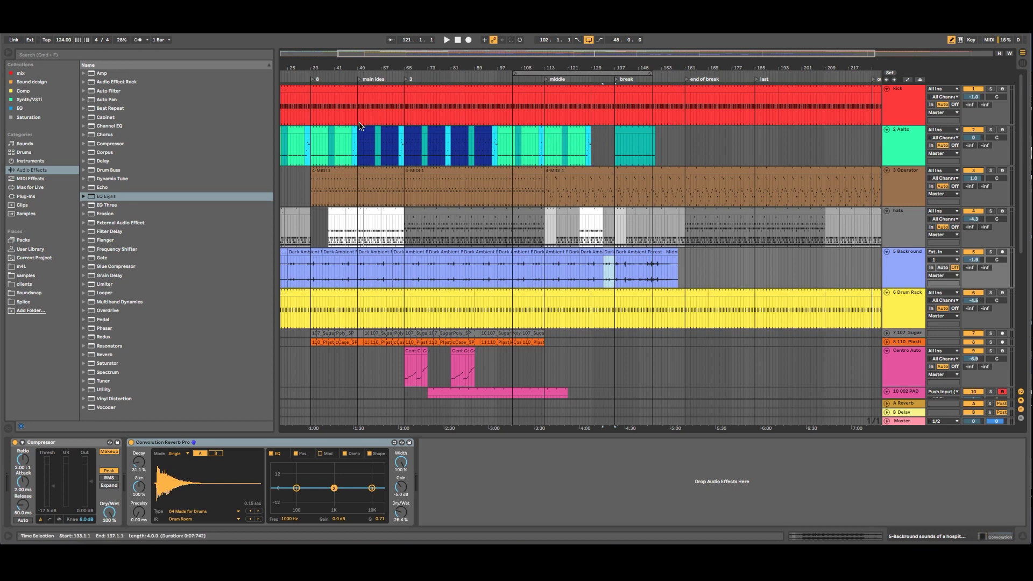
{"action": "left_click_drag", "start_coordinate": [392, 64], "coordinate": [457, 63]}
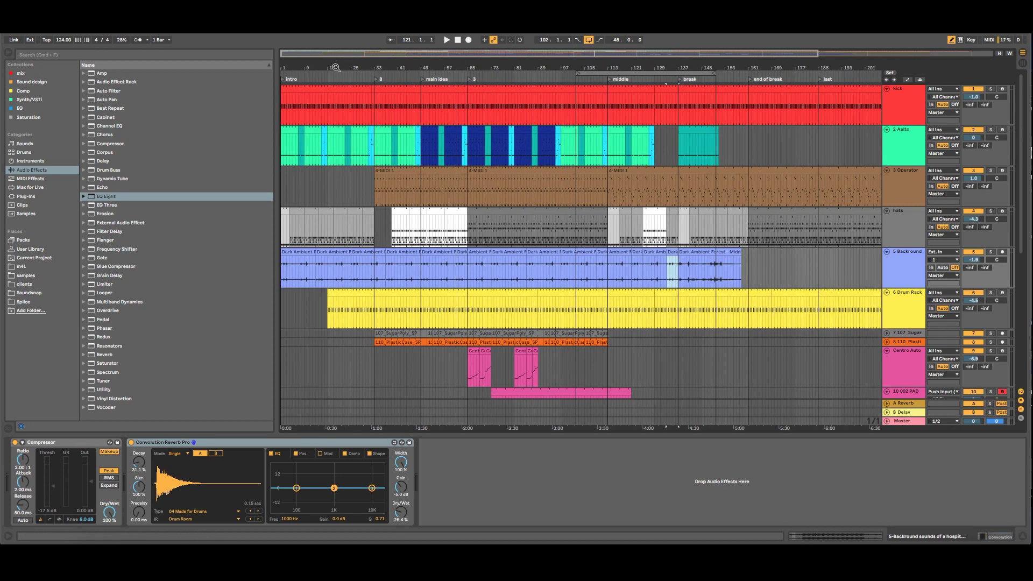
{"action": "left_click", "coordinate": [372, 91]}
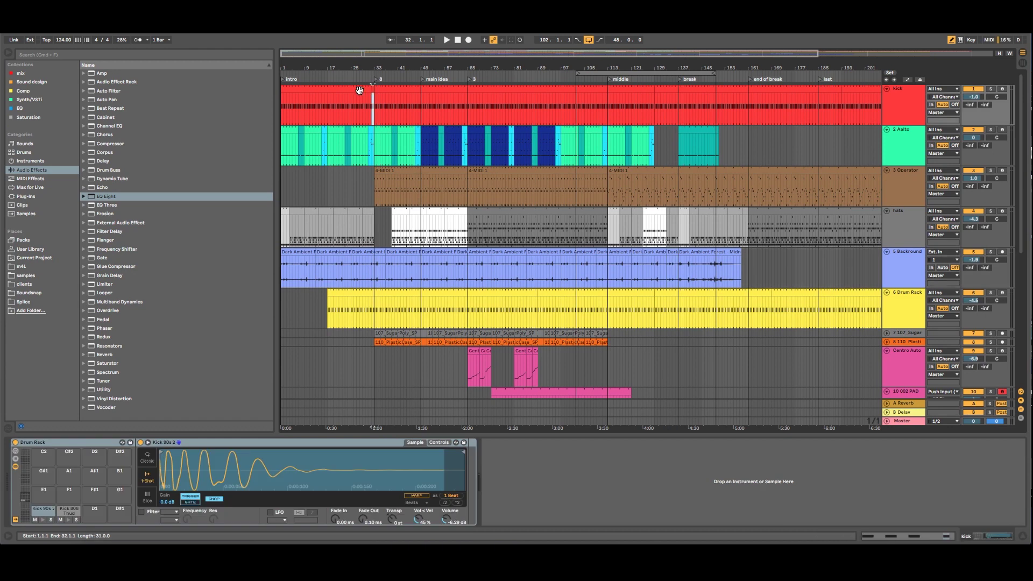
{"action": "left_click", "coordinate": [362, 91]}
{"action": "left_click", "coordinate": [372, 92]}
{"action": "left_click", "coordinate": [351, 90]}
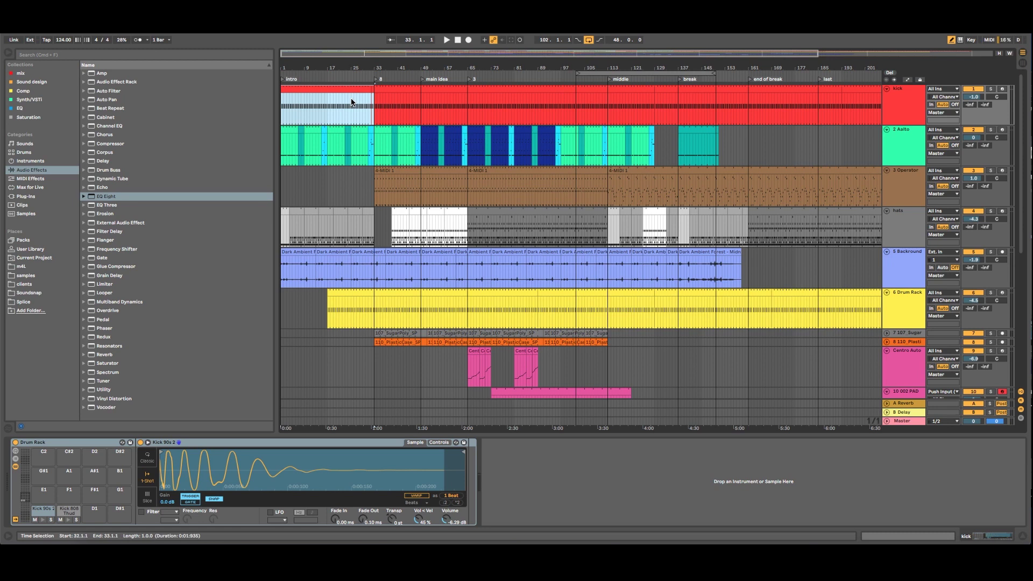
Step: Duplicate the kick's first 32 bars end to end up to bar 257
{"action": "key", "text": "Right"}
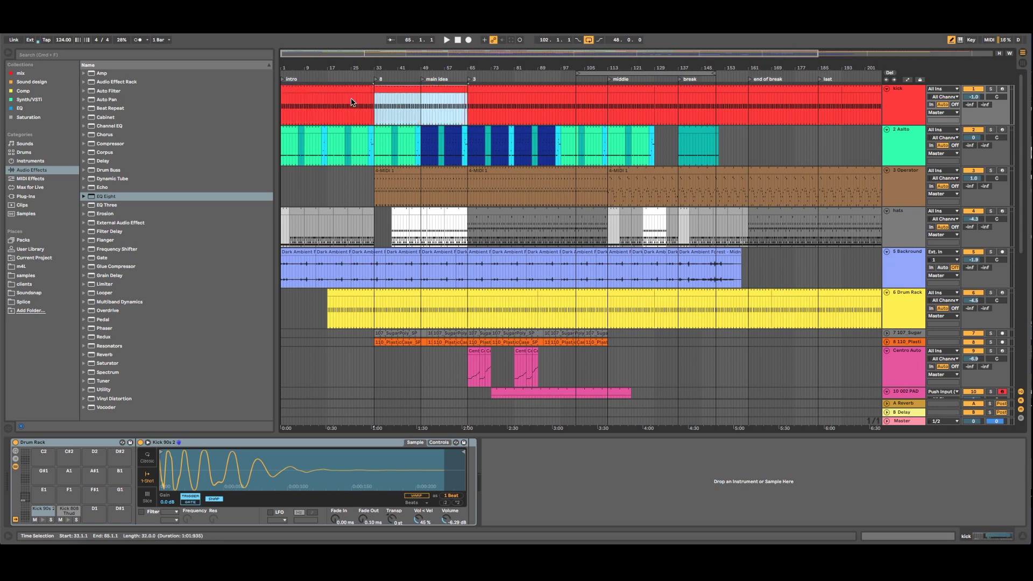
{"action": "key", "text": "Right"}
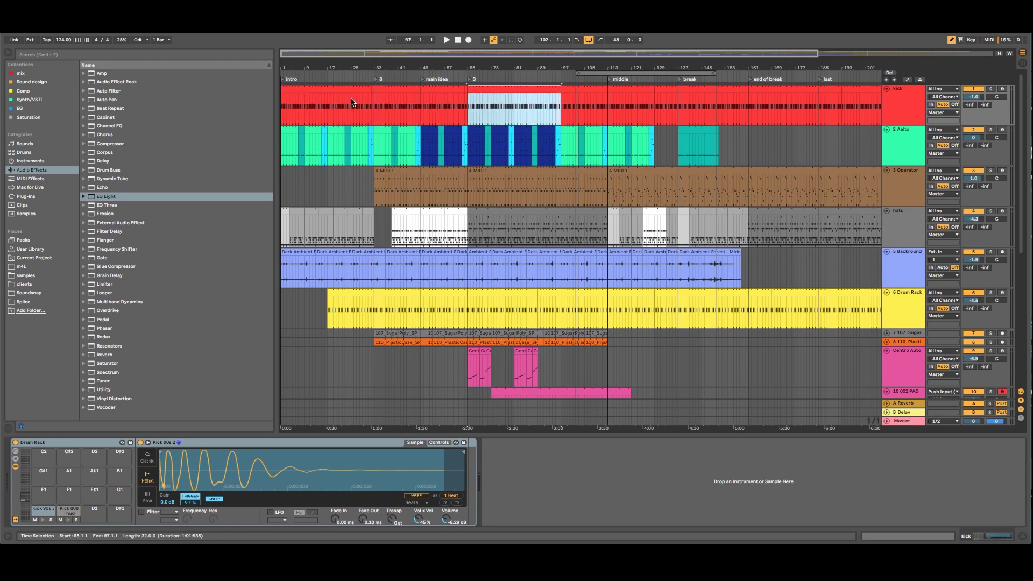
{"action": "key", "text": "Right"}
{"action": "key", "text": "Right"}
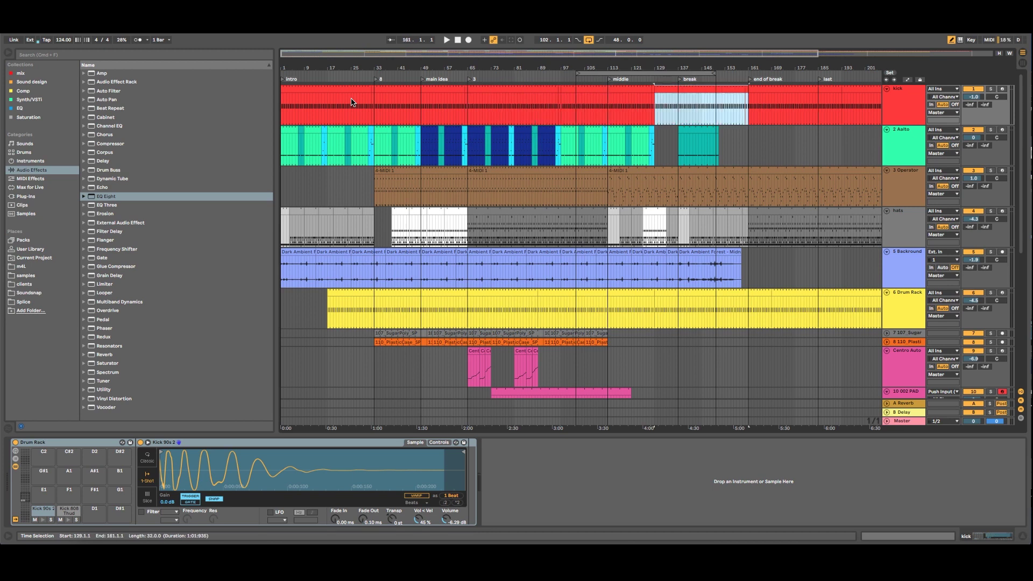
{"action": "key", "text": "Right"}
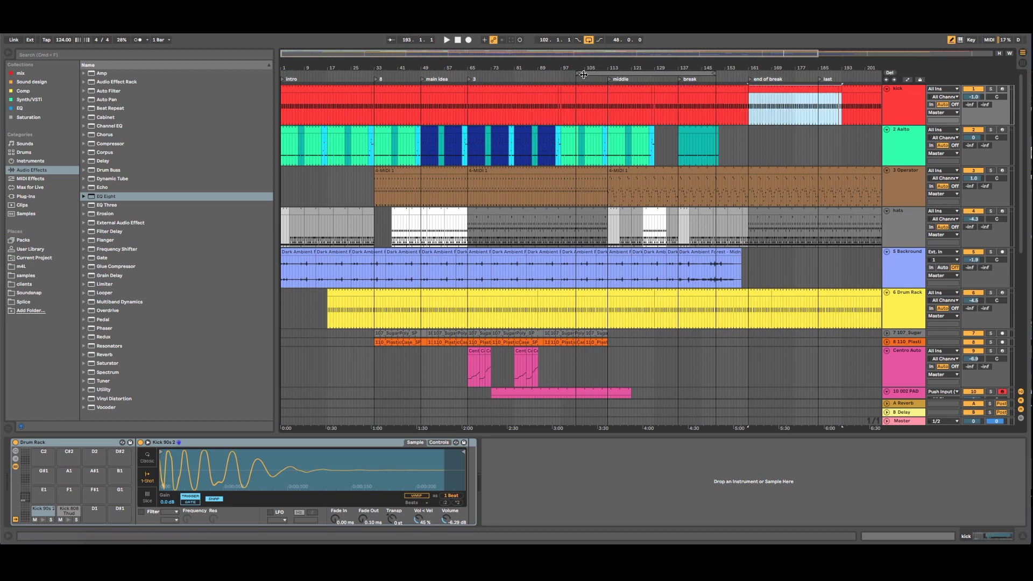
{"action": "left_click_drag", "start_coordinate": [584, 70], "coordinate": [391, 69]}
{"action": "key", "text": "Right"}
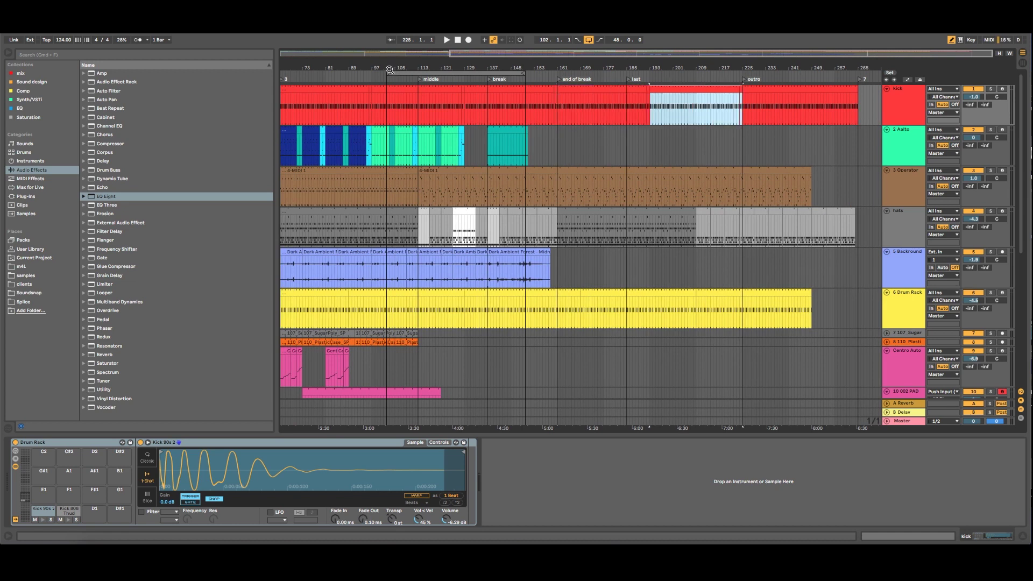
{"action": "key", "text": "Right"}
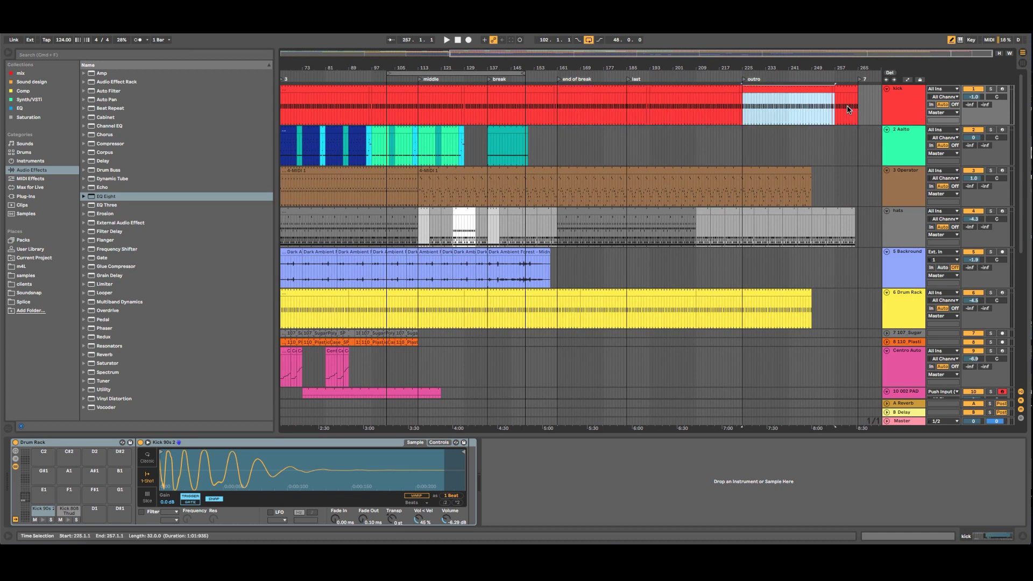
{"action": "left_click", "coordinate": [834, 90]}
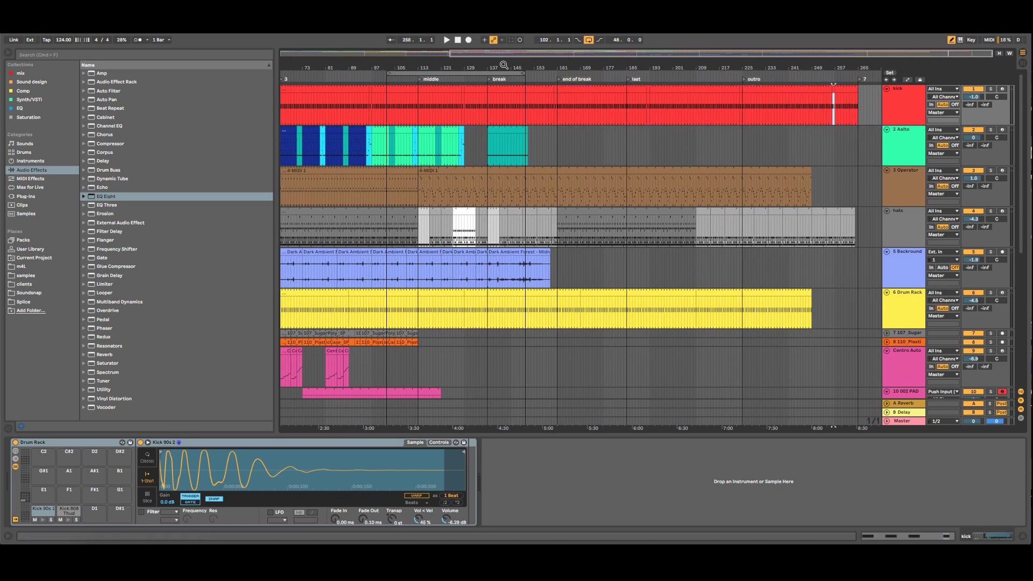
Step: Make a one-bar break in the hats at bar 160, just before the end of break locator
{"action": "scroll", "coordinate": [508, 69], "scroll_direction": "left", "scroll_amount": 5}
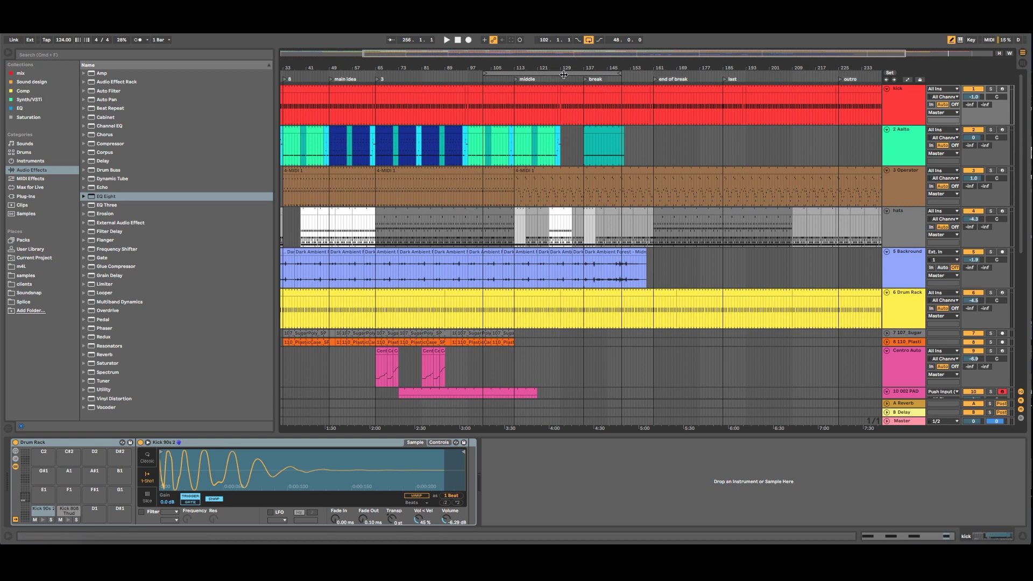
{"action": "scroll", "coordinate": [427, 119], "scroll_direction": "left", "scroll_amount": 5}
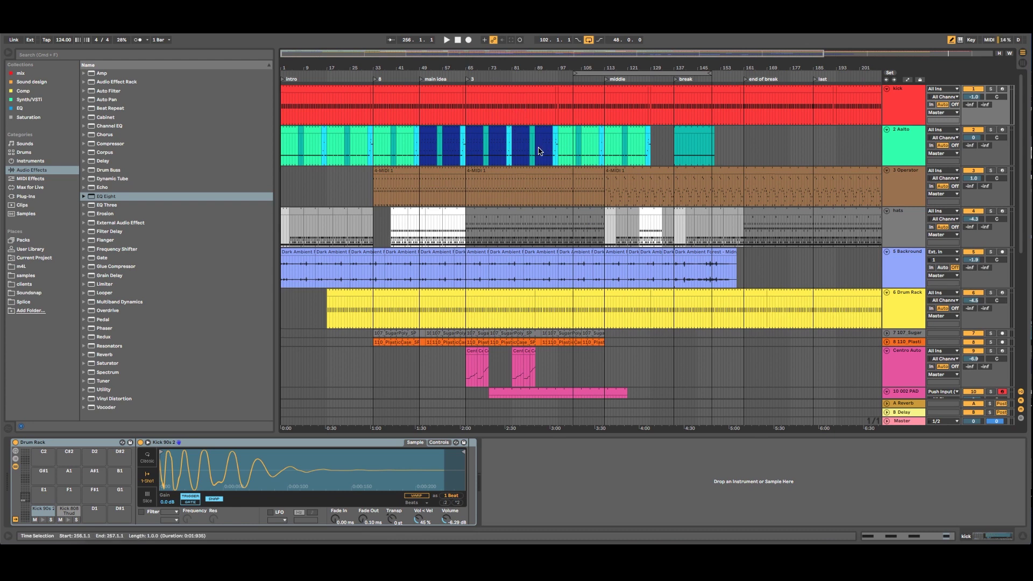
{"action": "scroll", "coordinate": [539, 152], "scroll_direction": "down", "scroll_amount": 2}
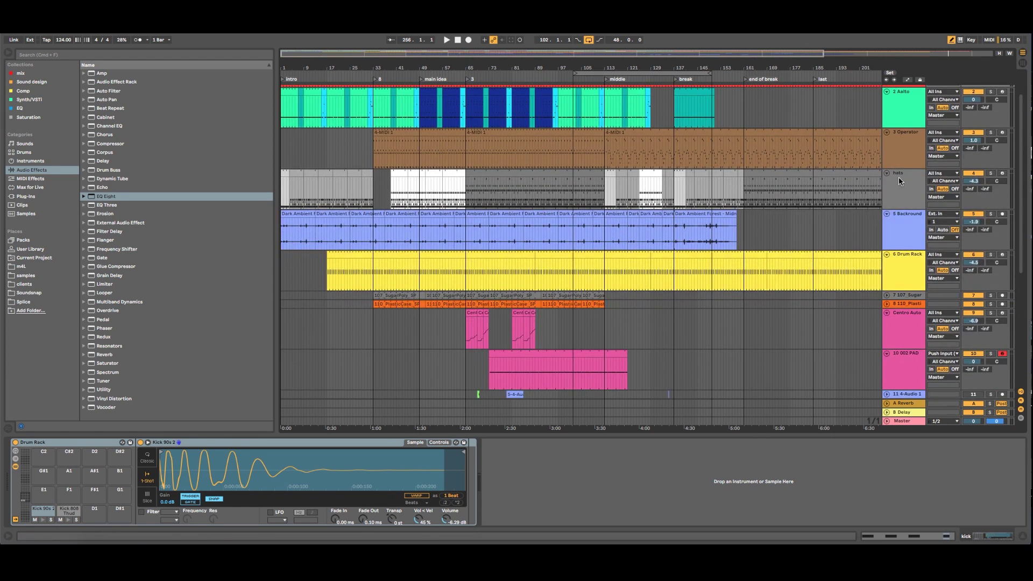
{"action": "left_click", "coordinate": [899, 177]}
{"action": "scroll", "coordinate": [581, 243], "scroll_direction": "right", "scroll_amount": 5}
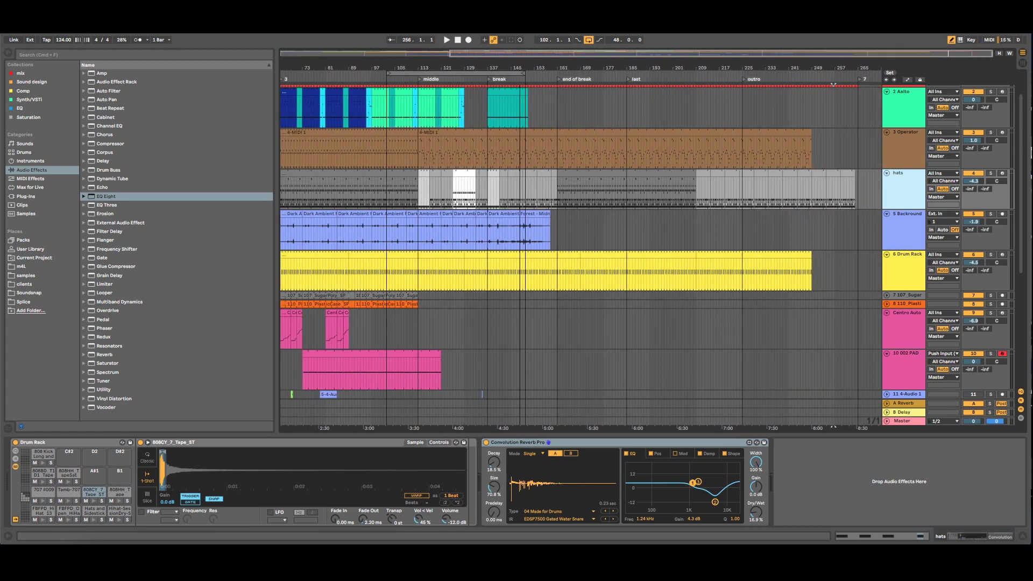
{"action": "left_click", "coordinate": [655, 172]}
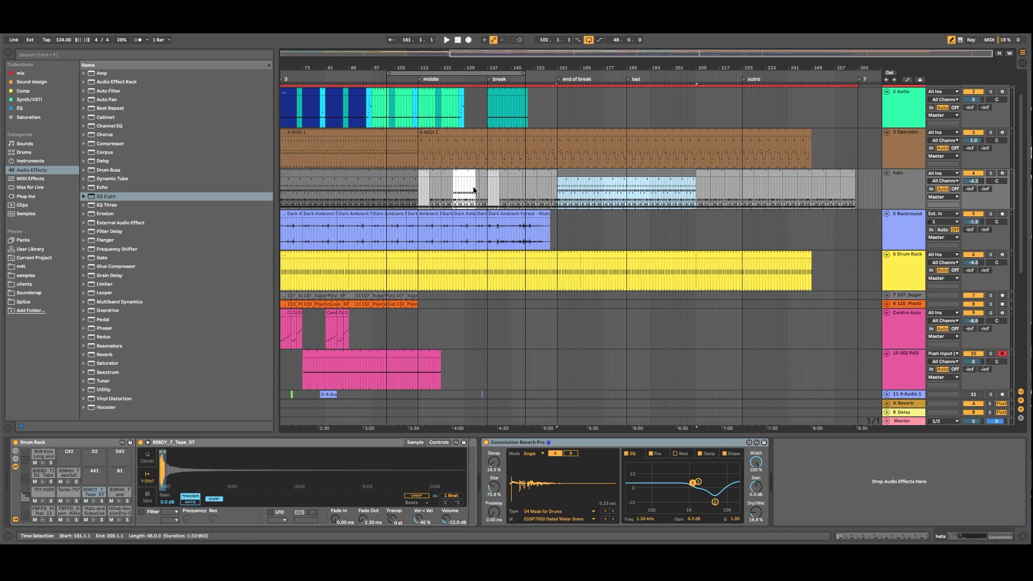
{"action": "left_click_drag", "start_coordinate": [458, 76], "coordinate": [553, 75]}
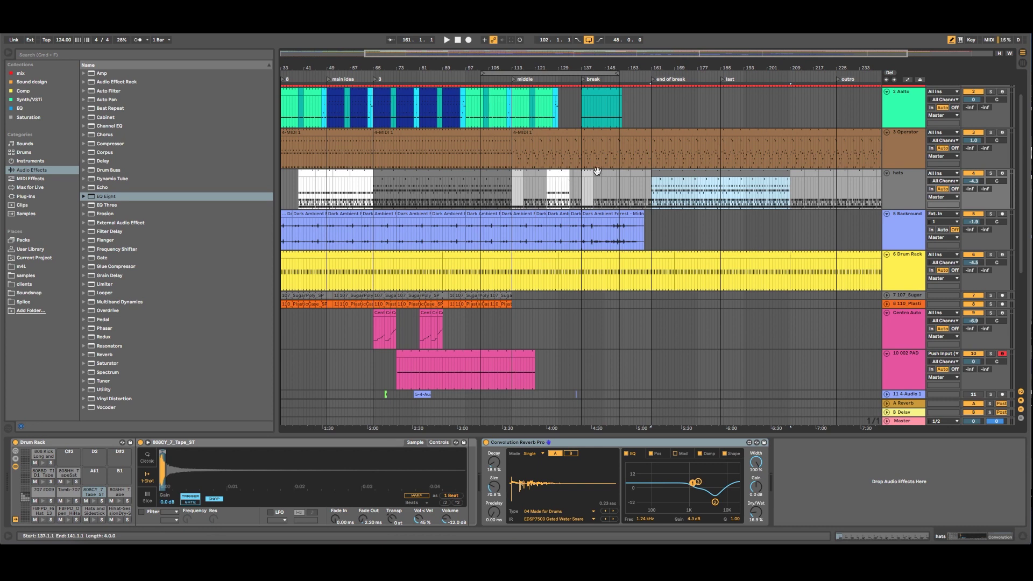
{"action": "left_click", "coordinate": [648, 176]}
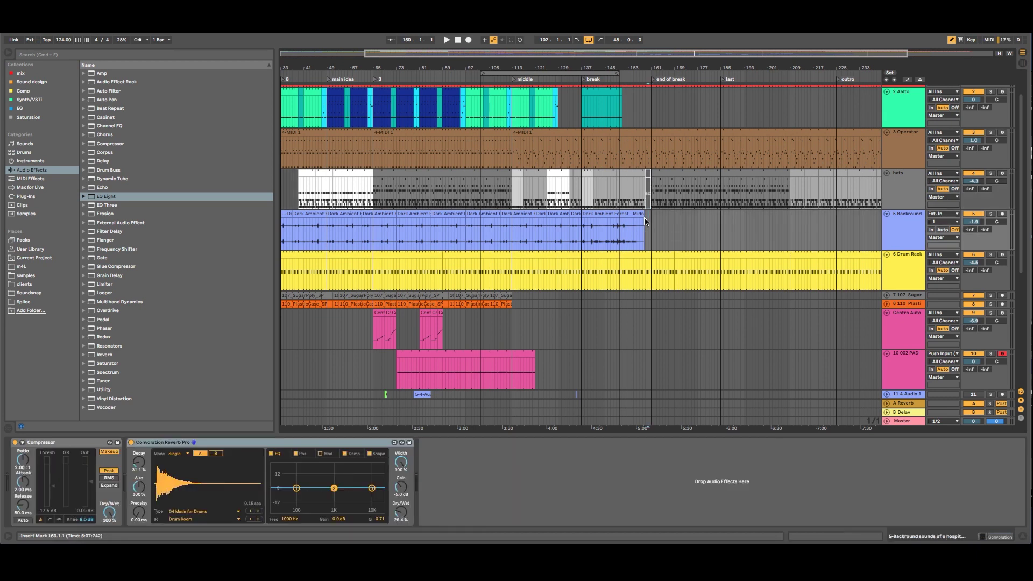
{"action": "scroll", "coordinate": [644, 221], "scroll_direction": "down", "scroll_amount": 1}
{"action": "left_click", "coordinate": [641, 252]}
{"action": "left_click", "coordinate": [649, 270]}
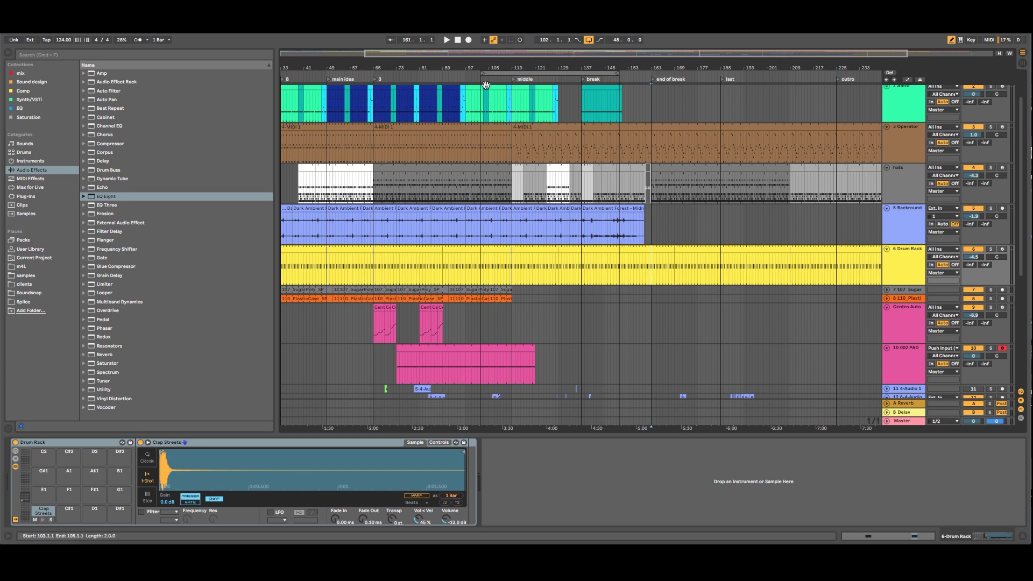
Step: Duplicate the SugarPoly and PlasticCase percussion clips of bars 33 to 113 twice, extending both tracks to bar 273
{"action": "scroll", "coordinate": [651, 275], "scroll_direction": "left", "scroll_amount": 5}
{"action": "scroll", "coordinate": [619, 282], "scroll_direction": "down", "scroll_amount": 2}
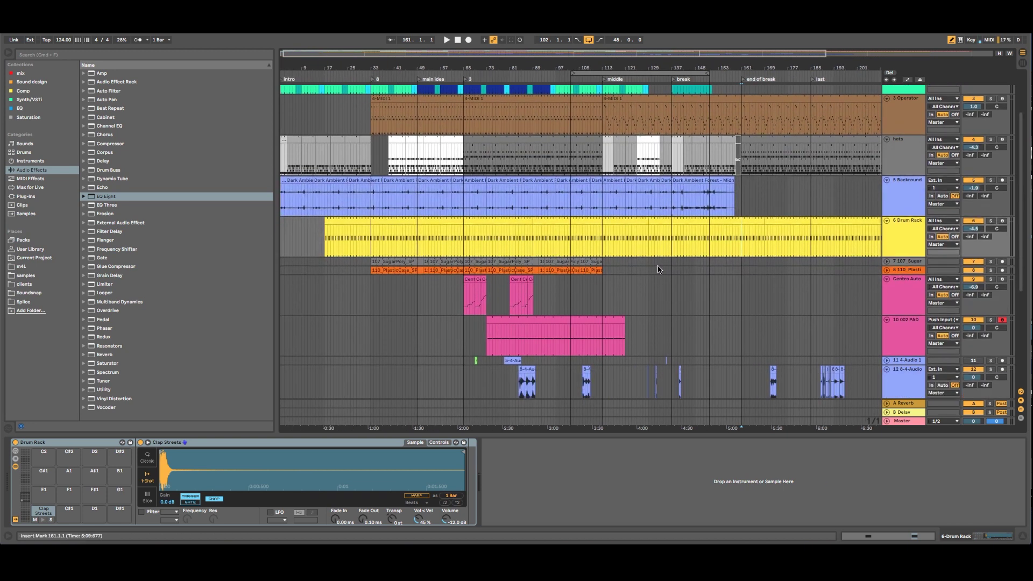
{"action": "left_click", "coordinate": [579, 271]}
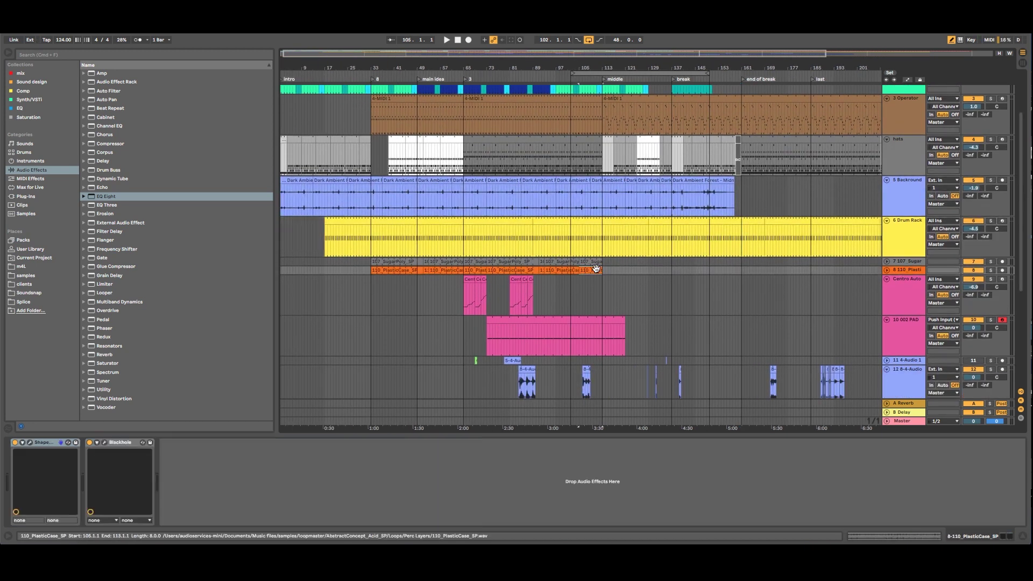
{"action": "left_click", "coordinate": [396, 262], "text": "shift"}
{"action": "key", "text": "super+d"}
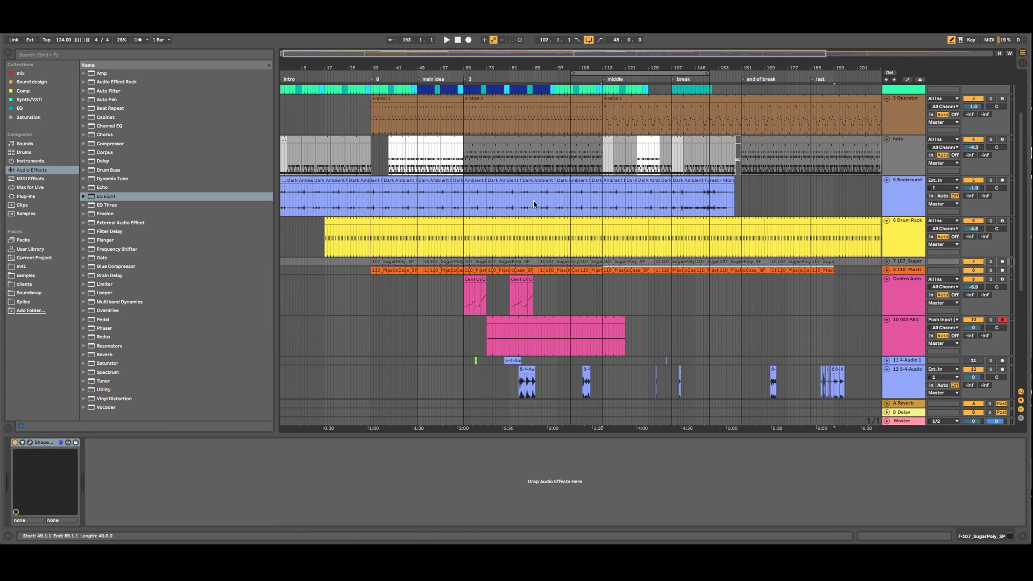
{"action": "left_click_drag", "start_coordinate": [641, 69], "coordinate": [552, 55]}
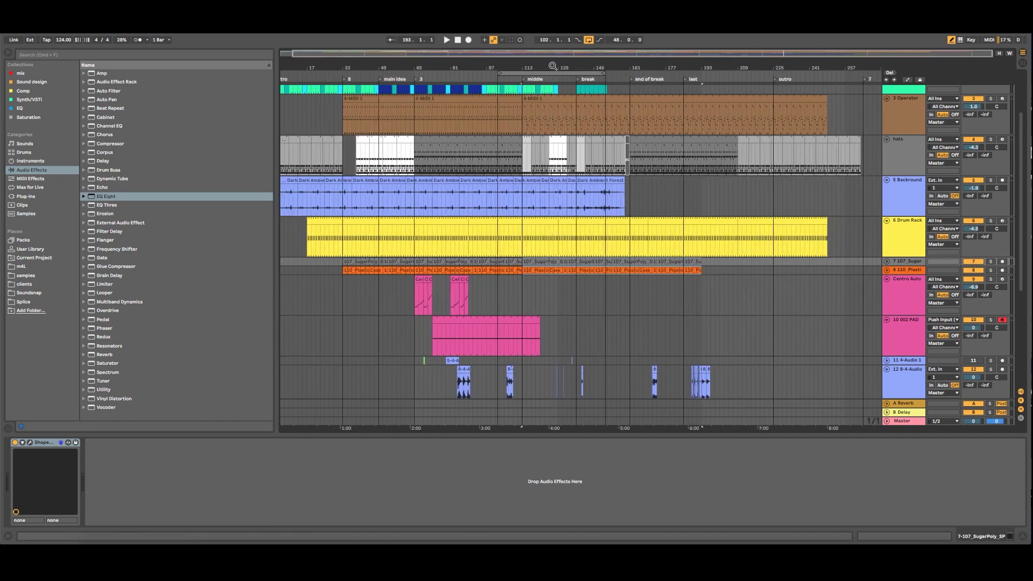
{"action": "key", "text": "super+d"}
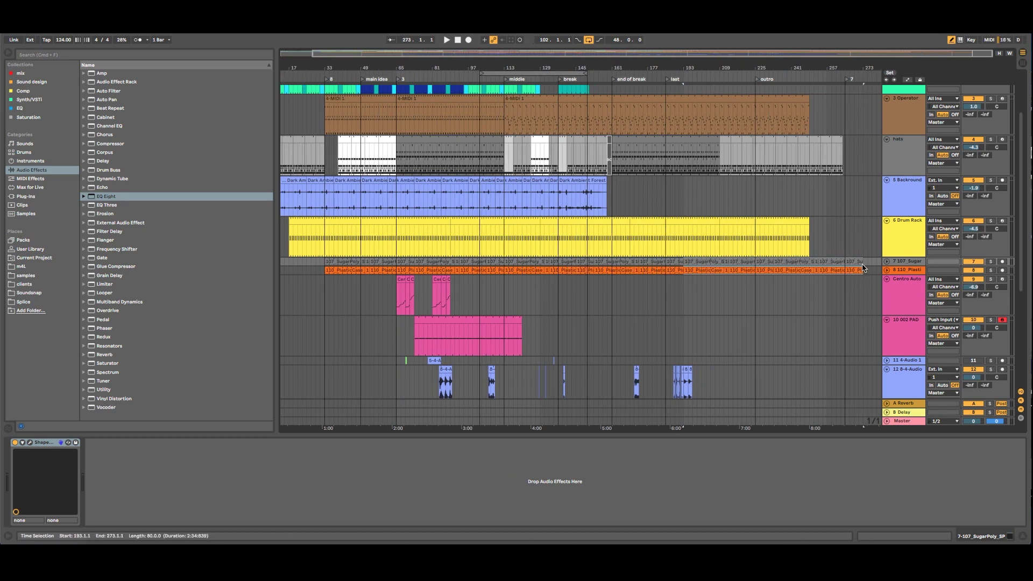
Step: Trim the SugarPoly and PlasticCase percussion tracks by deleting everything from bar 250 onwards
{"action": "left_click_drag", "start_coordinate": [859, 262], "coordinate": [809, 259]}
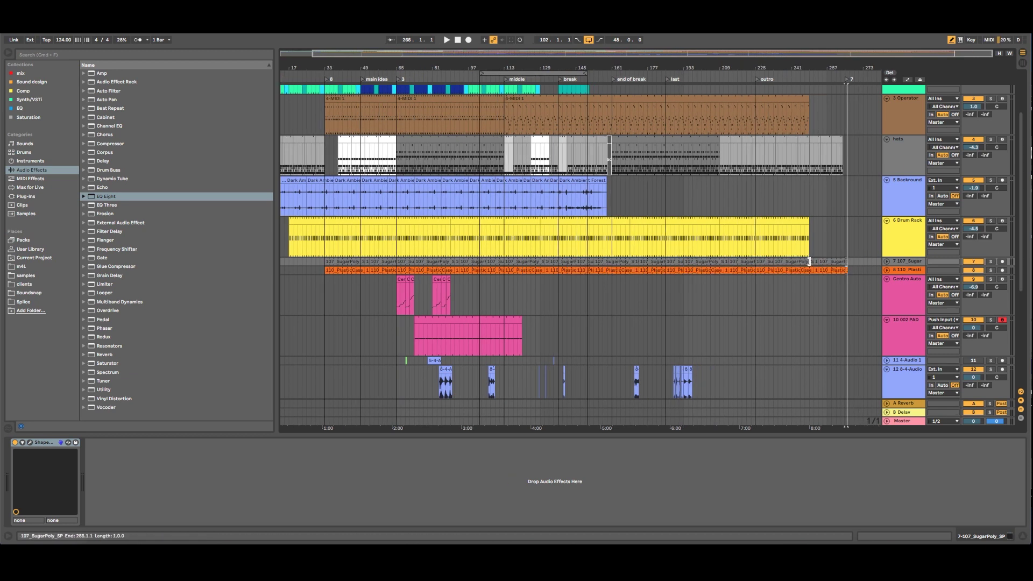
{"action": "left_click", "coordinate": [840, 270]}
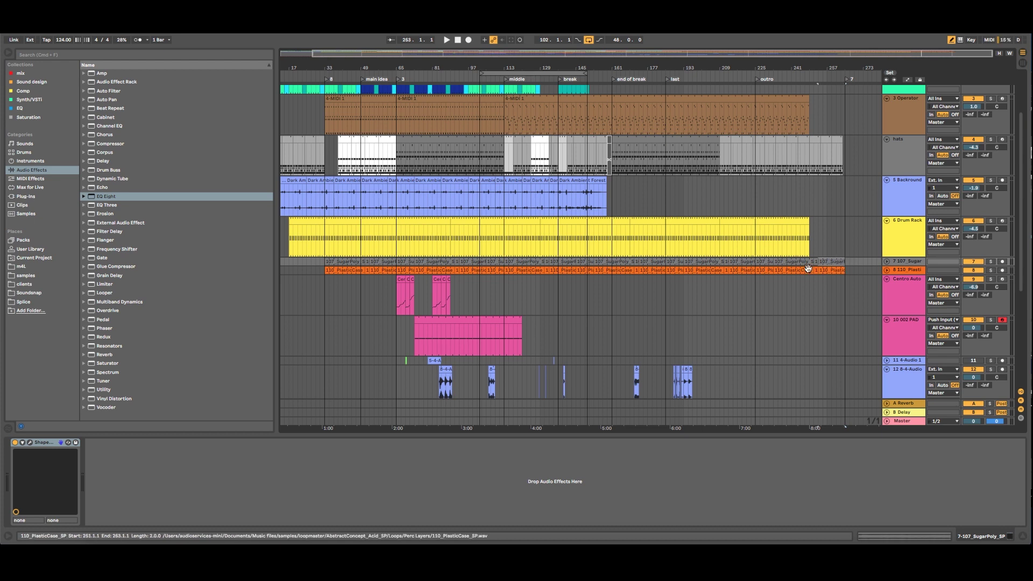
{"action": "left_click", "coordinate": [817, 275], "text": "shift"}
{"action": "left_click", "coordinate": [815, 271], "text": "shift"}
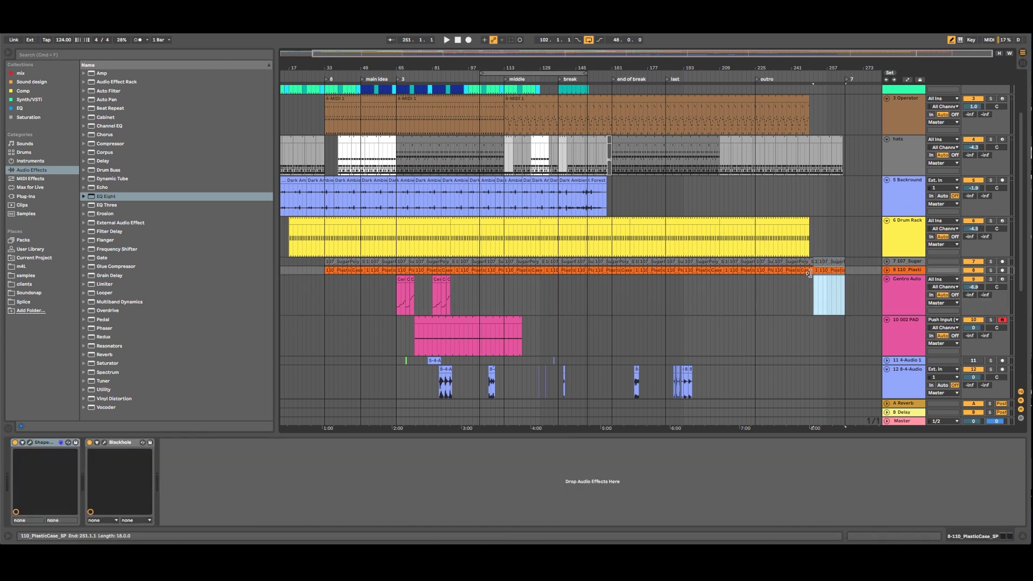
{"action": "left_click", "coordinate": [811, 283]}
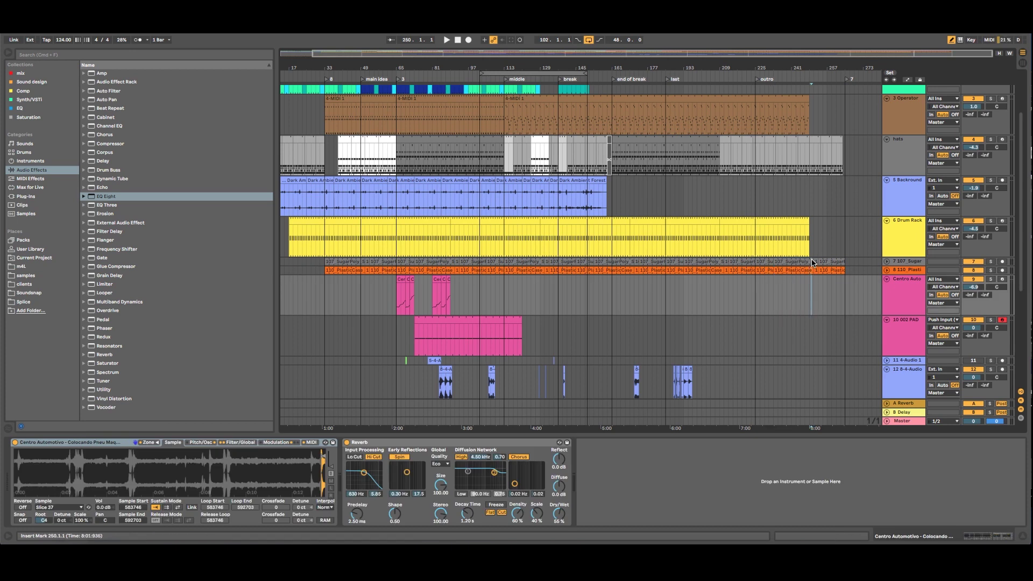
{"action": "left_click", "coordinate": [812, 262]}
{"action": "left_click_drag", "start_coordinate": [811, 262], "coordinate": [847, 271]}
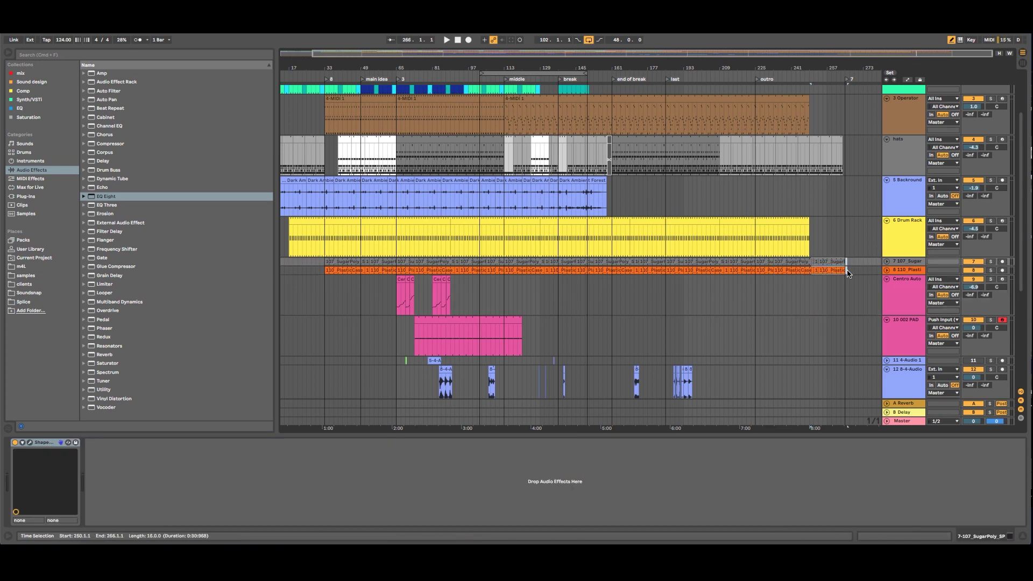
{"action": "key", "text": "Delete"}
{"action": "left_click", "coordinate": [836, 286]}
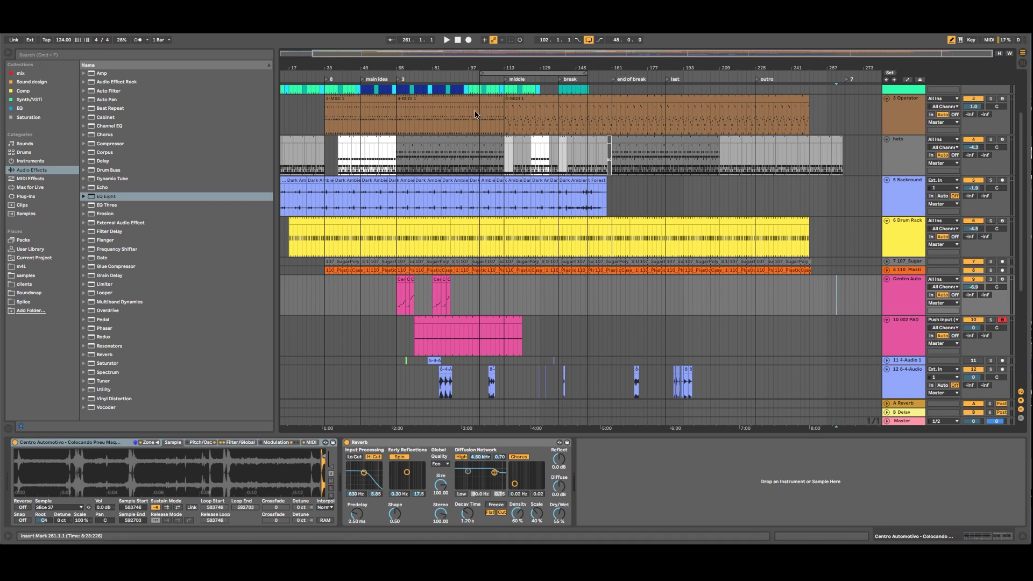
Step: Move the loop to start at bar 192 and duplicate bars 65 to 96 of the Centro Automotivo track five times, up to bar 251
{"action": "left_click_drag", "start_coordinate": [493, 73], "coordinate": [695, 73]}
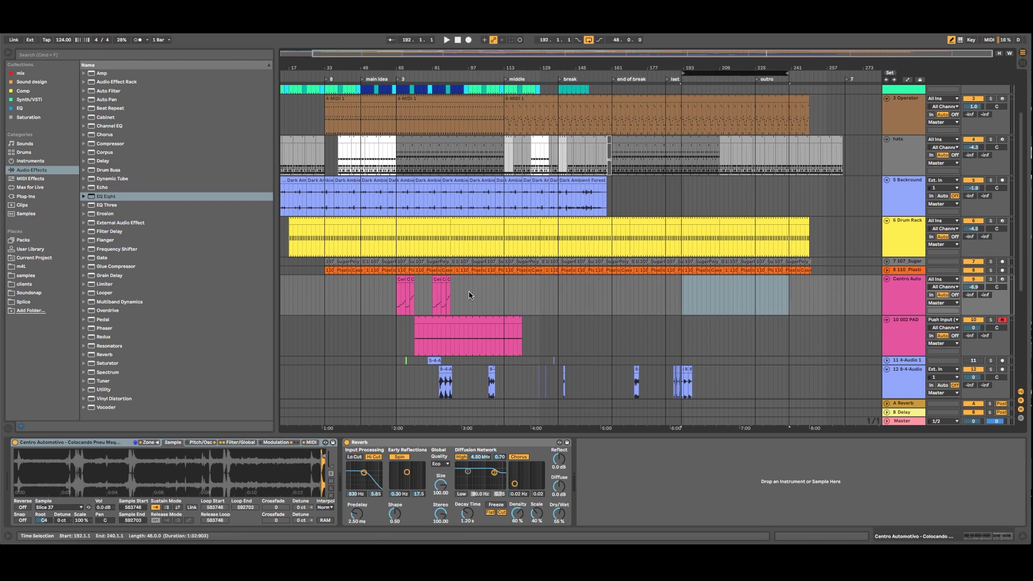
{"action": "left_click", "coordinate": [453, 294]}
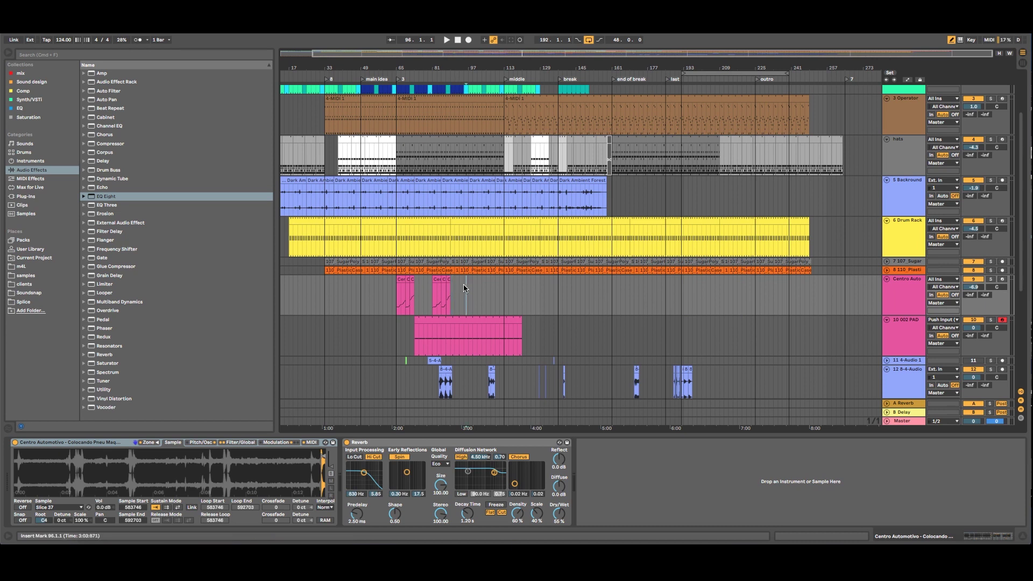
{"action": "left_click", "coordinate": [399, 279], "text": "shift"}
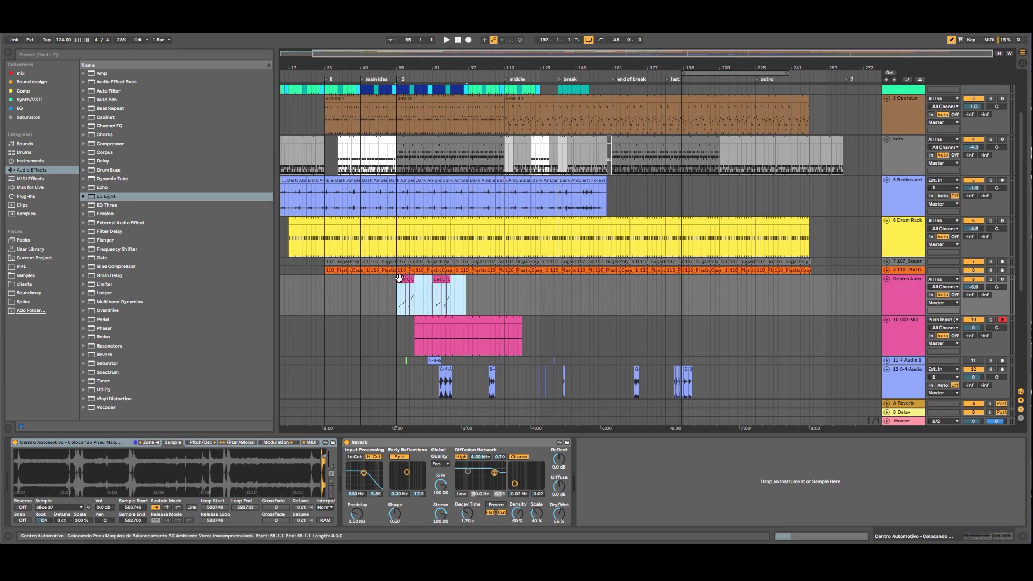
{"action": "key", "text": "super+d"}
{"action": "key", "text": "super+d"}
{"action": "key", "text": "super+d"}
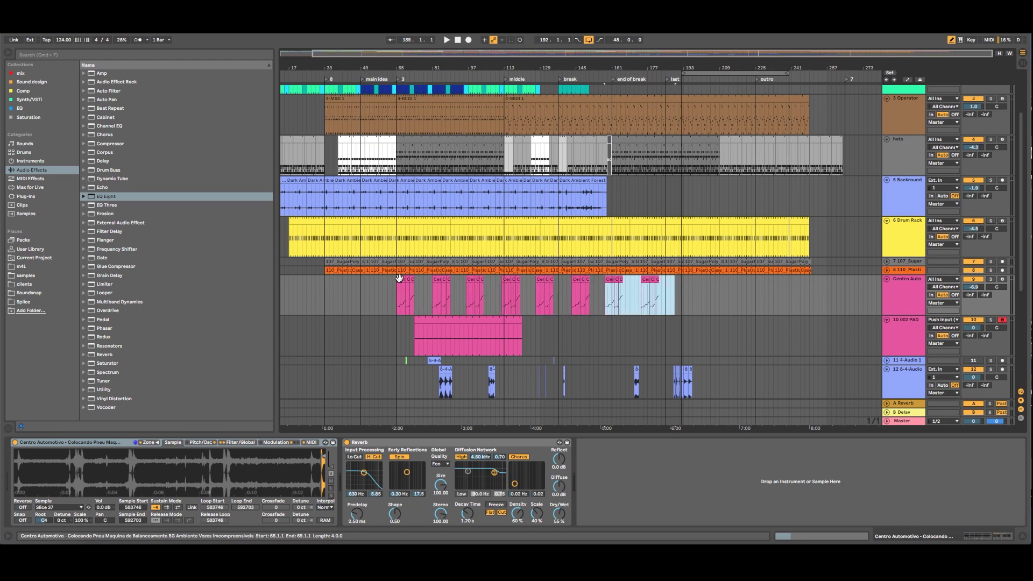
{"action": "key", "text": "super+d"}
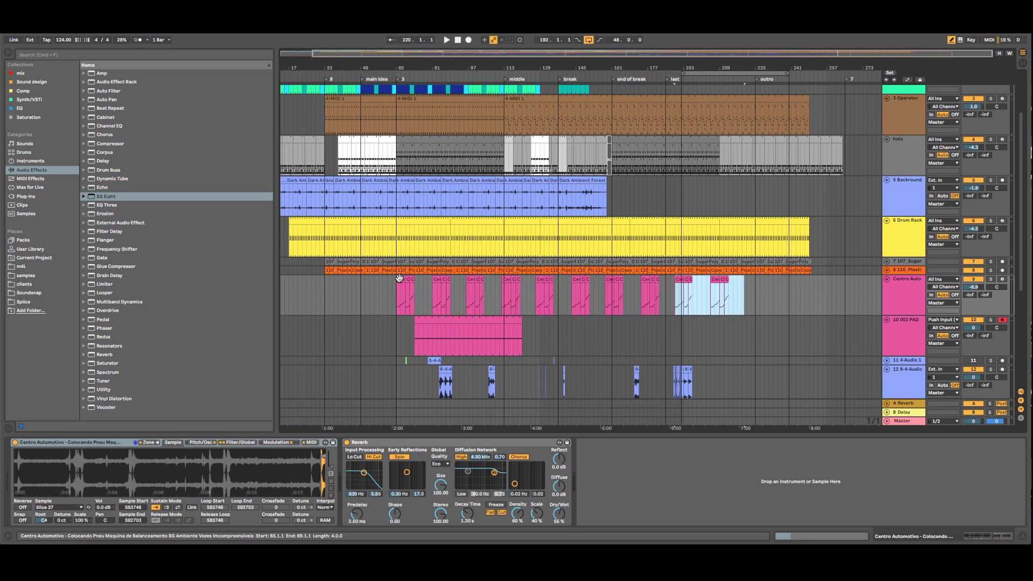
{"action": "key", "text": "super+d"}
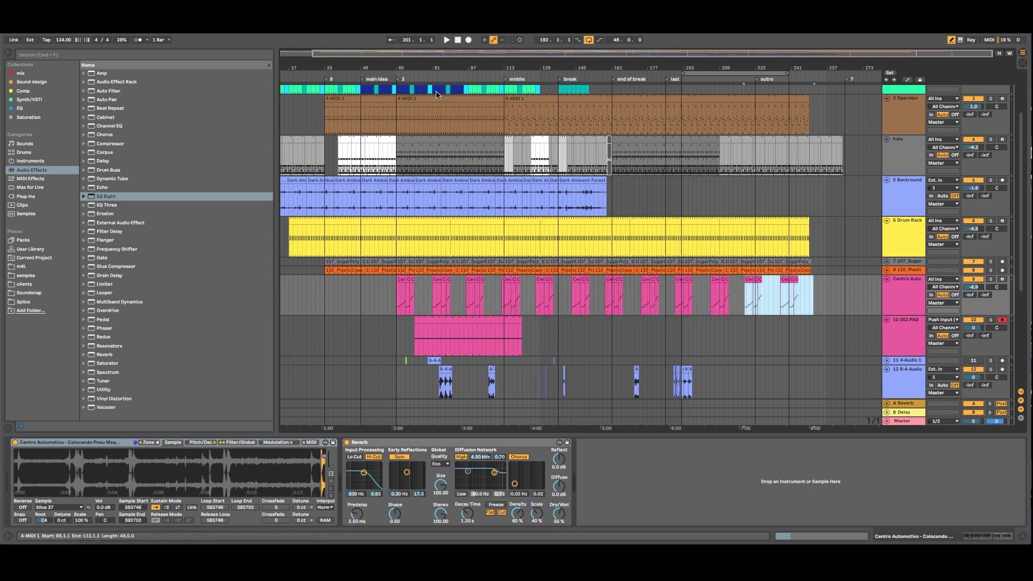
Step: Extend the end of the 002 PAD clip to bar 151
{"action": "left_click", "coordinate": [462, 320]}
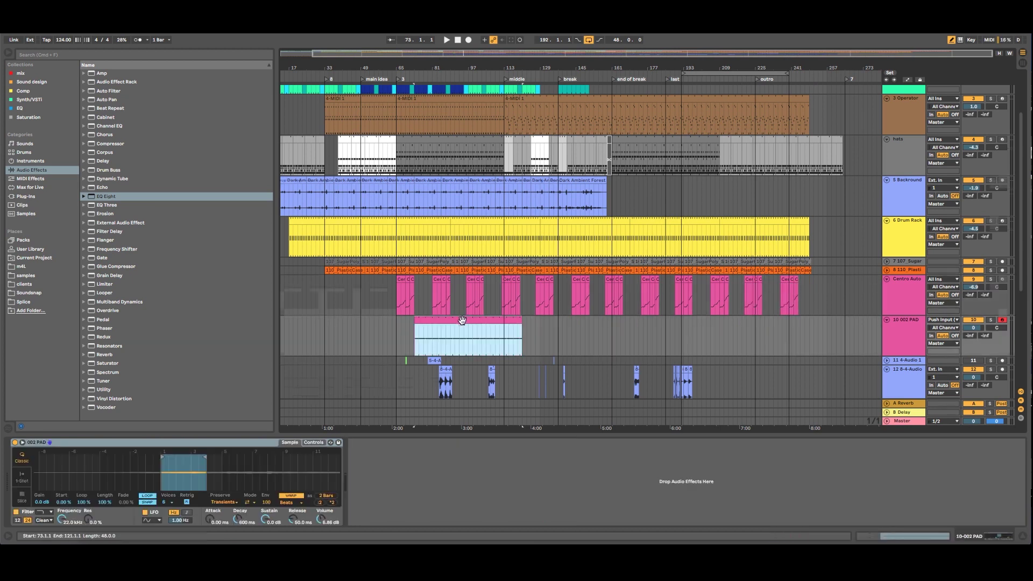
{"action": "scroll", "coordinate": [462, 320], "scroll_direction": "down", "scroll_amount": 3}
{"action": "scroll", "coordinate": [490, 305], "scroll_direction": "up", "scroll_amount": 3}
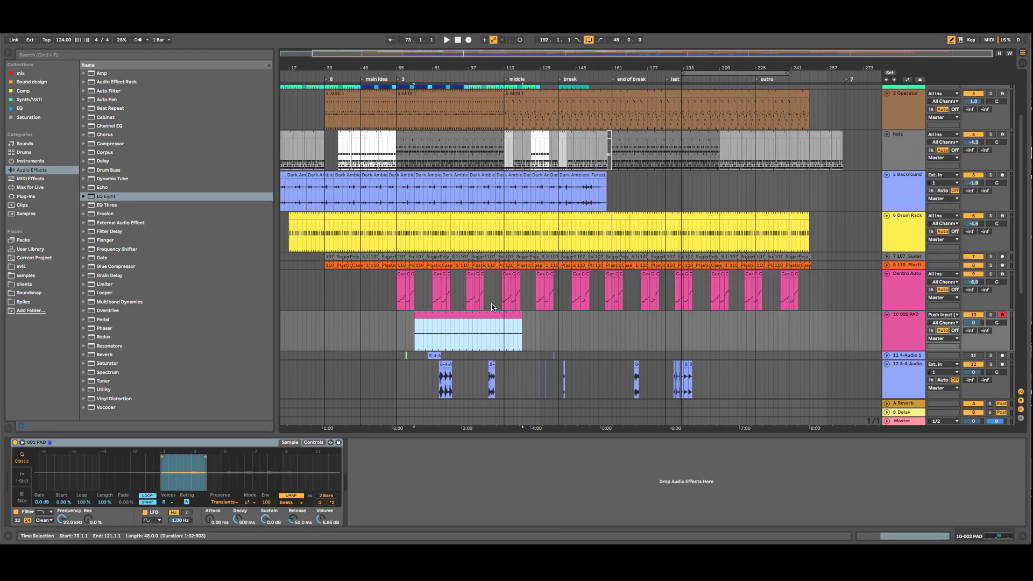
{"action": "left_click_drag", "start_coordinate": [521, 319], "coordinate": [587, 325]}
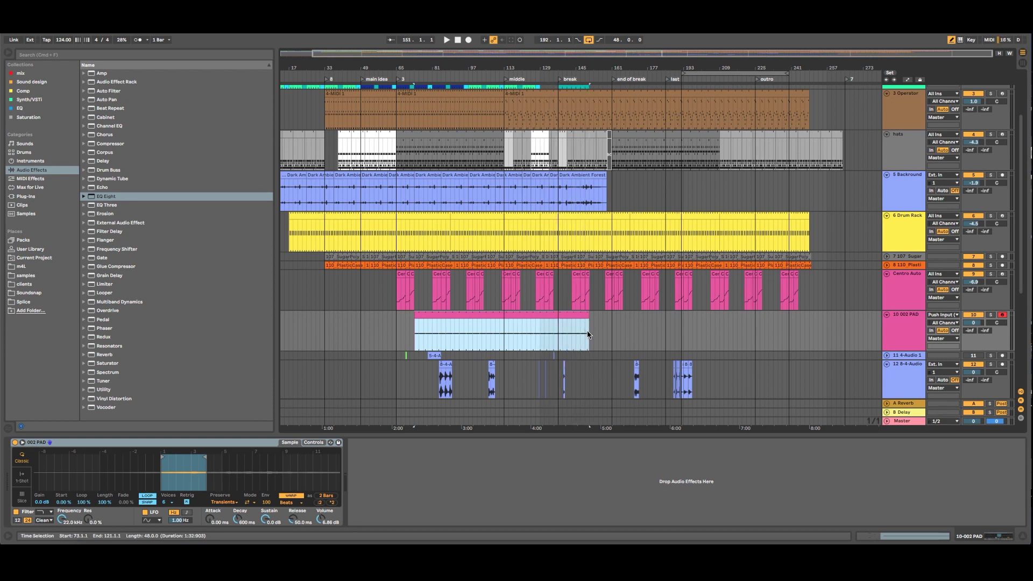
Step: Split the 002 PAD clip at bar 113 and copy its second part to bars 203 to 241
{"action": "left_click", "coordinate": [504, 346]}
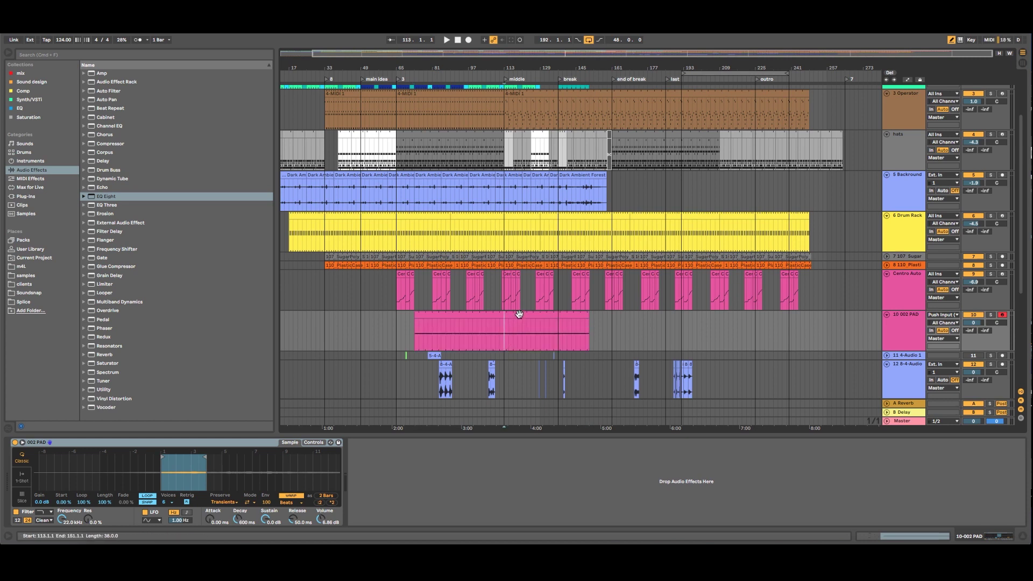
{"action": "left_click", "coordinate": [519, 313]}
{"action": "left_click_drag", "start_coordinate": [517, 316], "coordinate": [709, 377]}
Step: Collapse the first Analog track and move both Analog tracks and the Brushed Bell track below the One Harmonic Bleep track
{"action": "scroll", "coordinate": [708, 376], "scroll_direction": "down", "scroll_amount": 3}
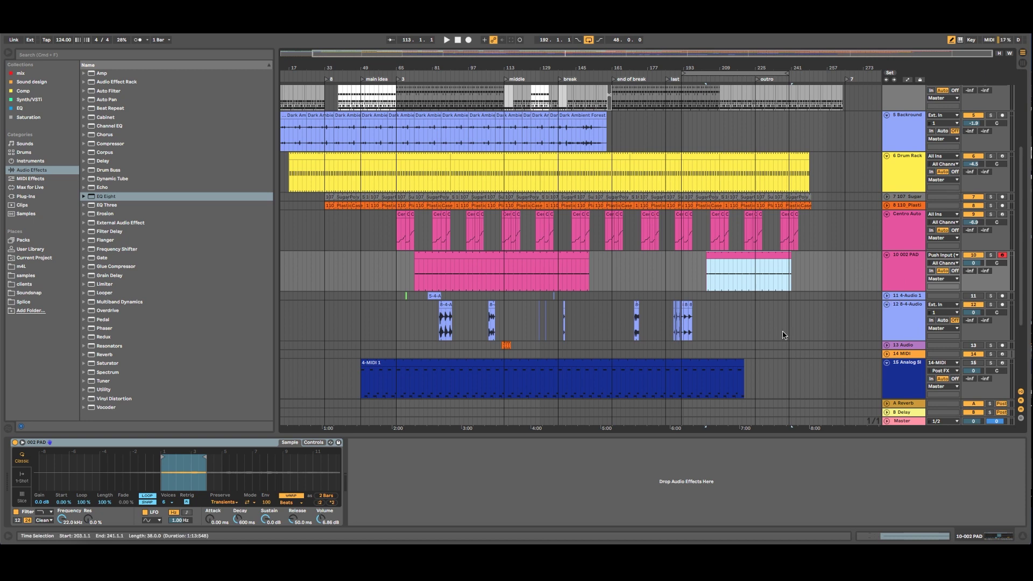
{"action": "scroll", "coordinate": [614, 308], "scroll_direction": "down", "scroll_amount": 2}
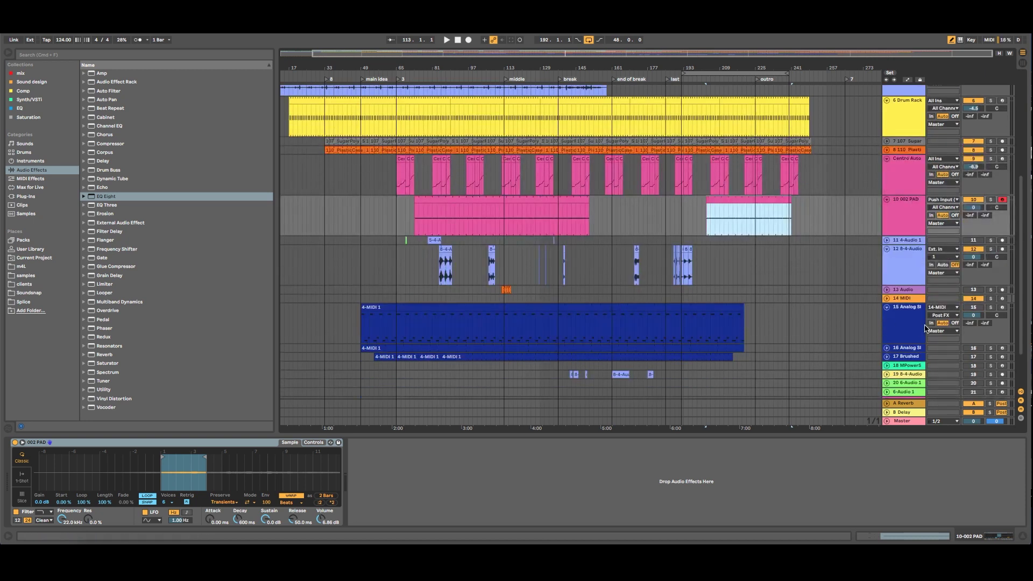
{"action": "left_click", "coordinate": [888, 308]}
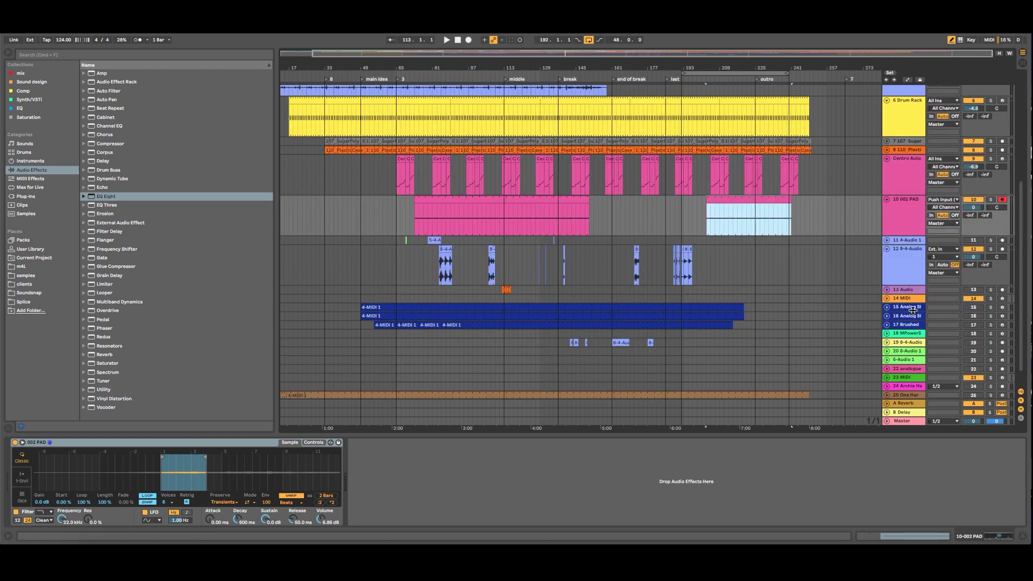
{"action": "left_click", "coordinate": [913, 307]}
{"action": "left_click", "coordinate": [908, 325]}
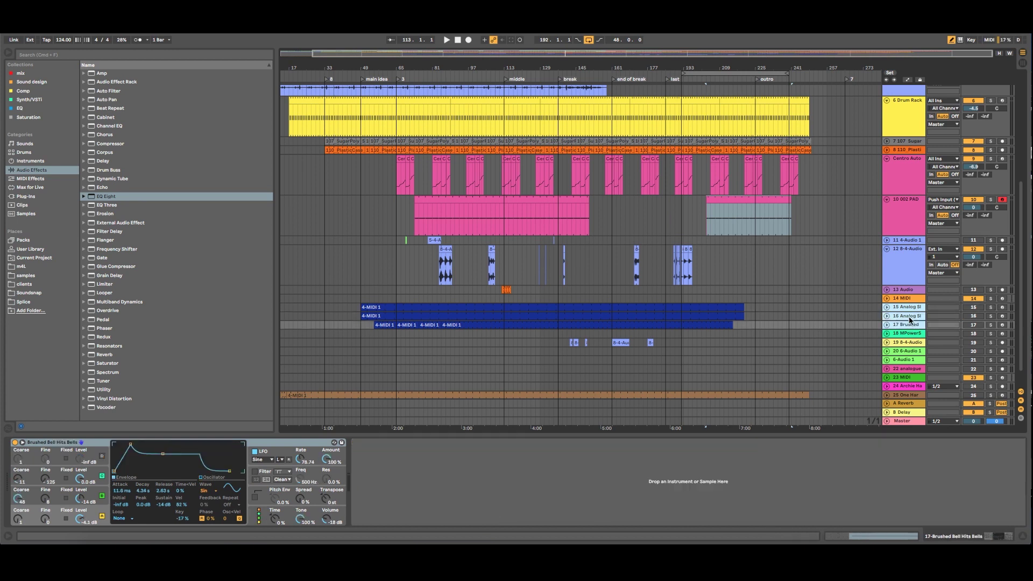
{"action": "scroll", "coordinate": [907, 307], "scroll_direction": "down", "scroll_amount": 1}
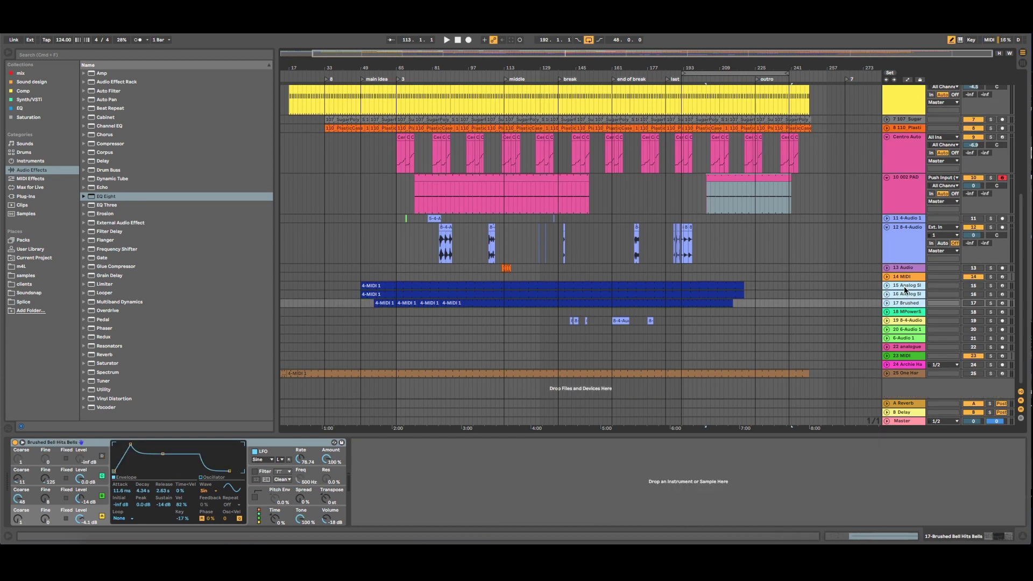
{"action": "left_click", "coordinate": [905, 288]}
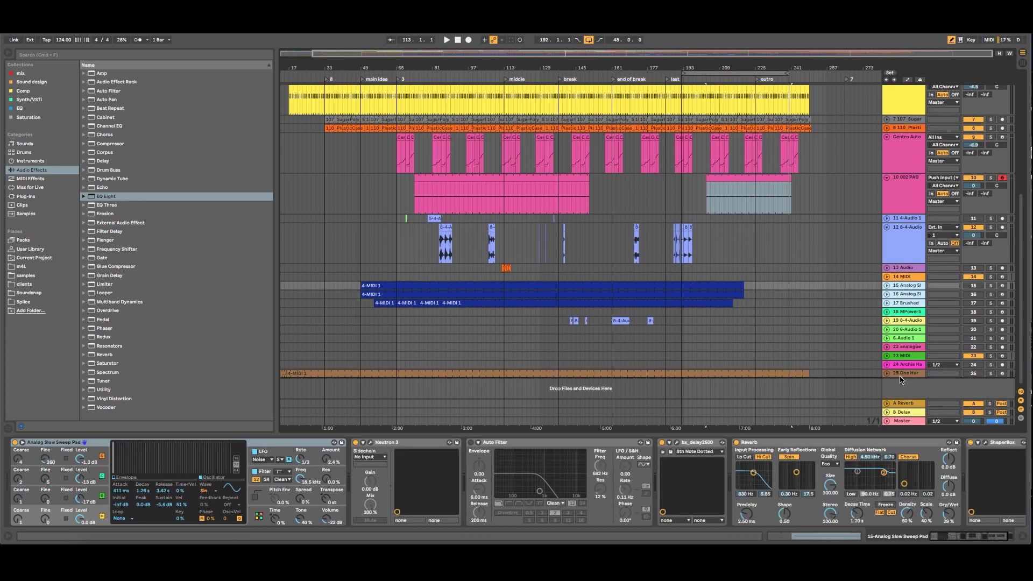
{"action": "left_click_drag", "start_coordinate": [901, 379], "coordinate": [900, 377]}
Step: Group the One Harmonic, Analog and Brushed Bell tracks and name the group "letfovers"
{"action": "left_click", "coordinate": [906, 346]}
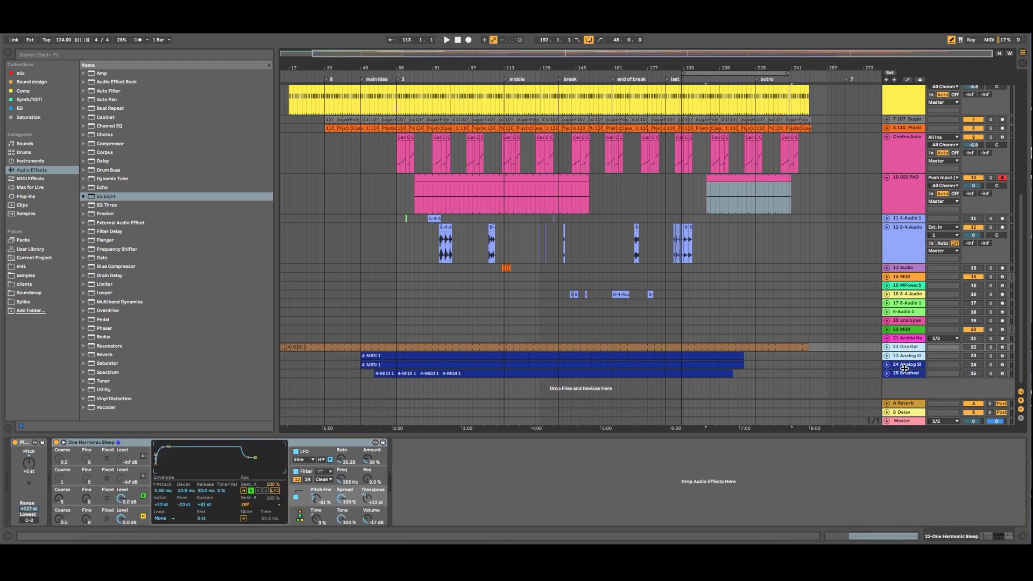
{"action": "left_click", "coordinate": [904, 375]}
{"action": "left_click", "coordinate": [905, 348]}
{"action": "key", "text": "super+g"}
{"action": "right_click", "coordinate": [903, 347]}
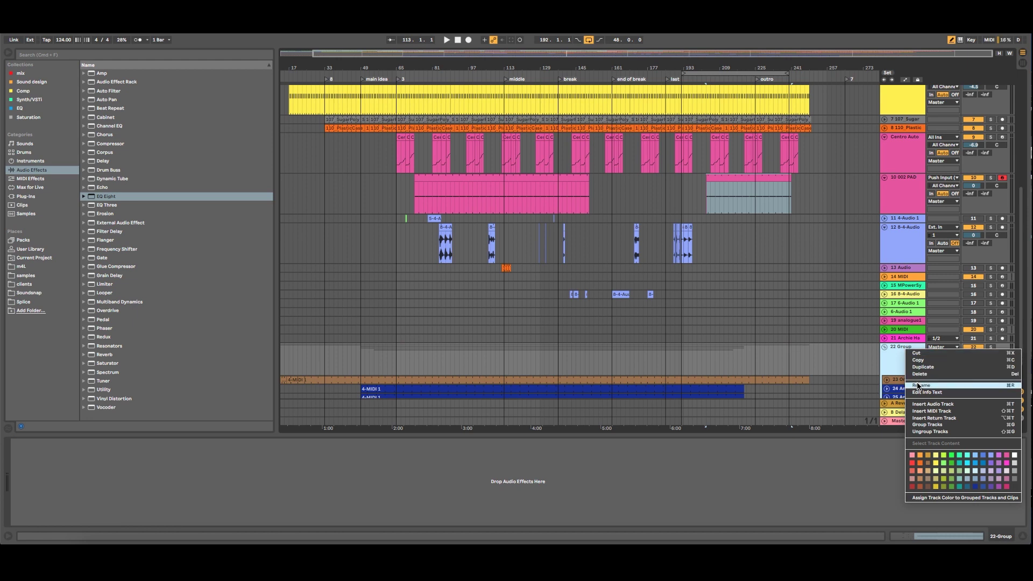
{"action": "left_click", "coordinate": [918, 385]}
{"action": "type", "text": "letfovers"}
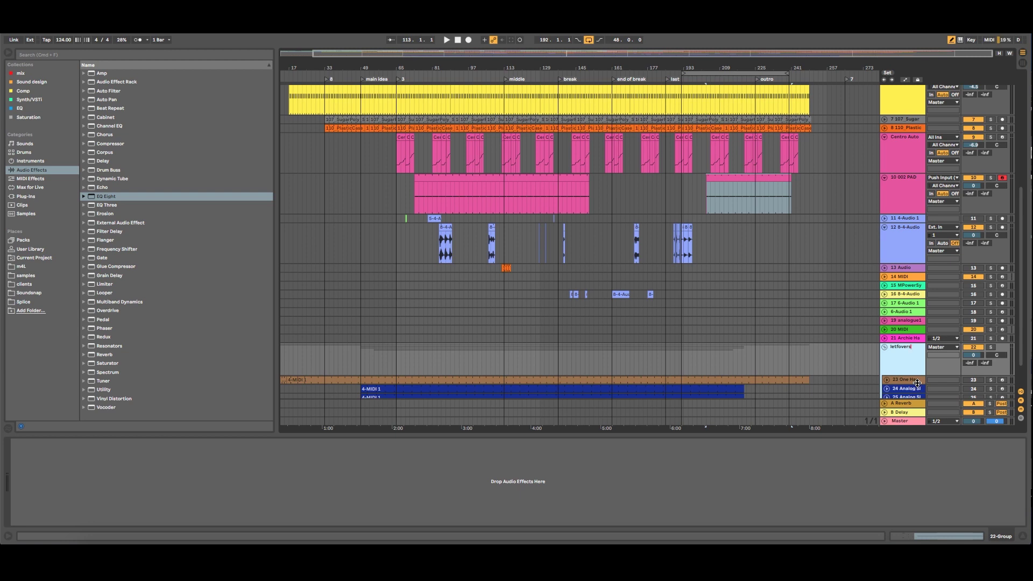
{"action": "key", "text": "Return"}
Step: Deactivate the letfovers group, move the MPowerSynth track into it, and leave the group collapsed
{"action": "left_click", "coordinate": [980, 347]}
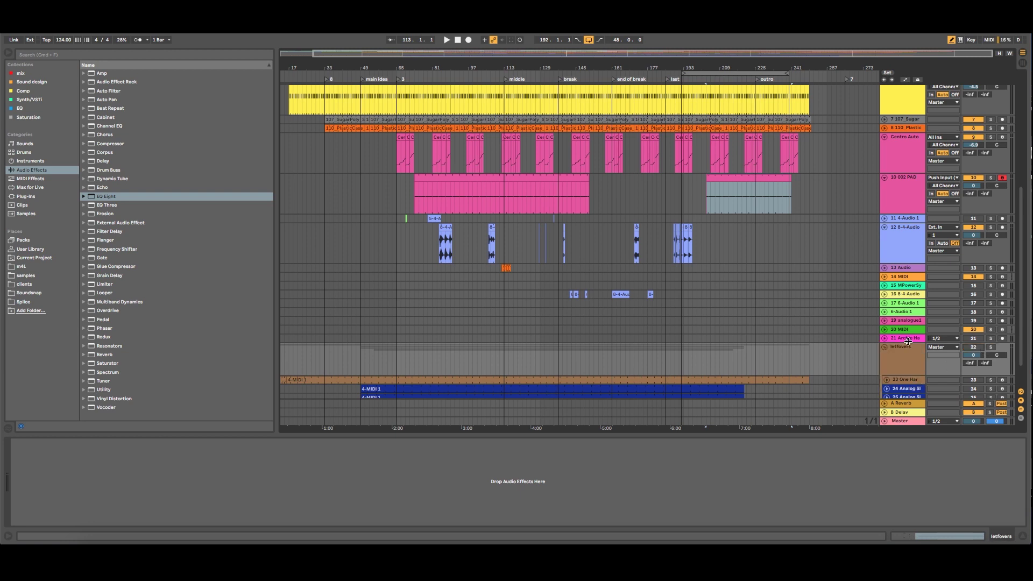
{"action": "left_click", "coordinate": [886, 348]}
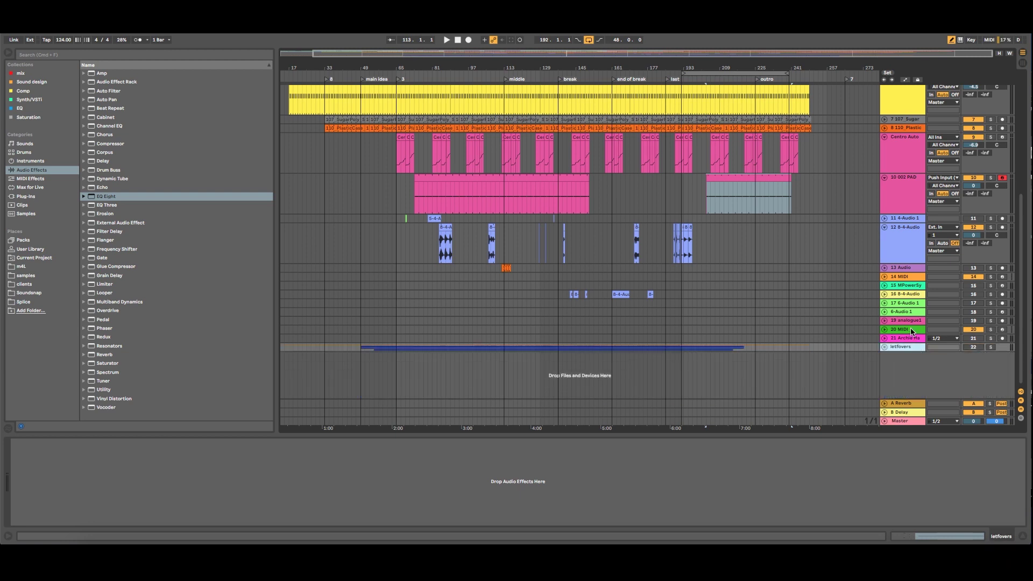
{"action": "left_click", "coordinate": [897, 295]}
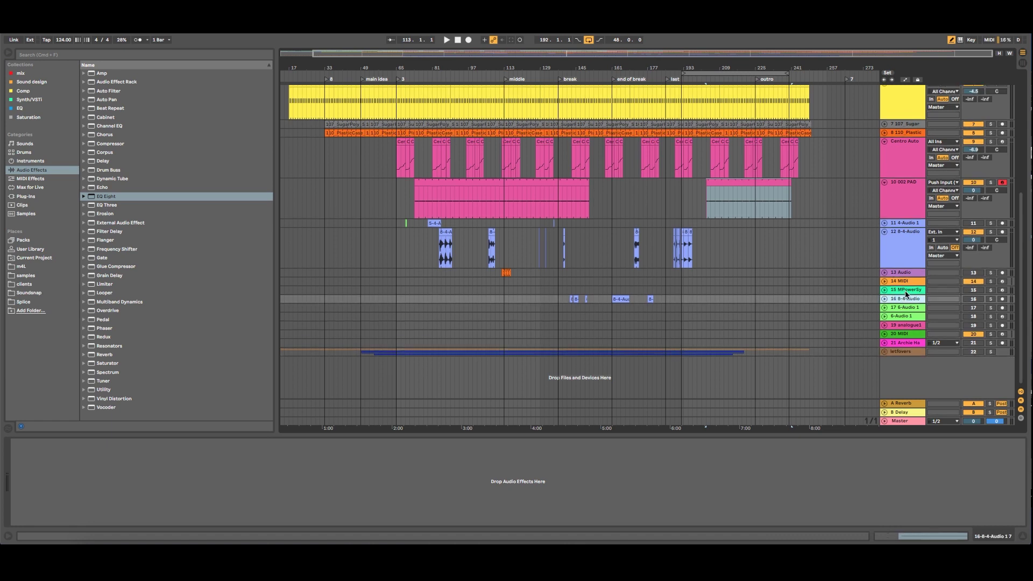
{"action": "left_click", "coordinate": [884, 352]}
{"action": "left_click", "coordinate": [904, 290]}
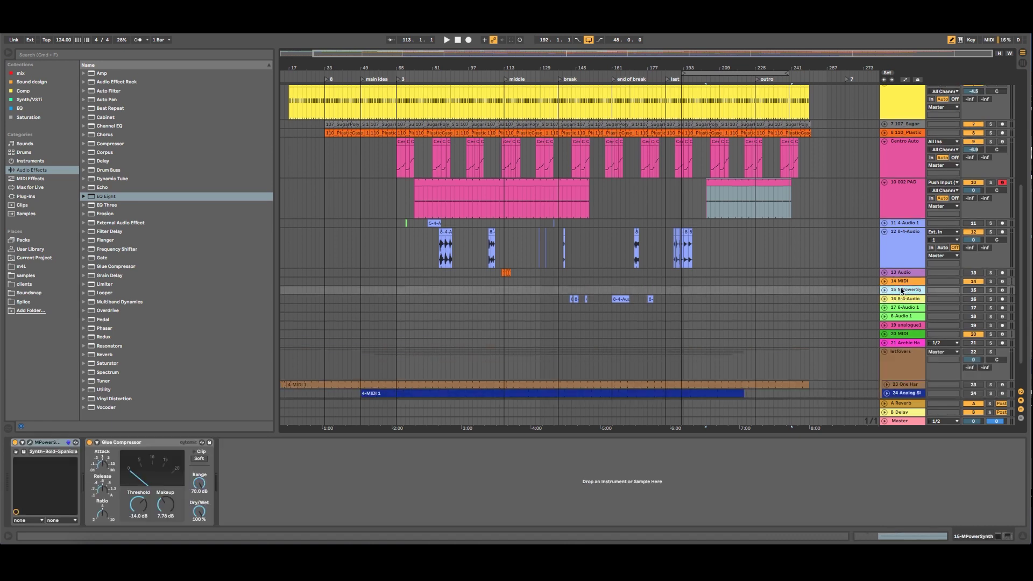
{"action": "scroll", "coordinate": [912, 395], "scroll_direction": "down", "scroll_amount": 1}
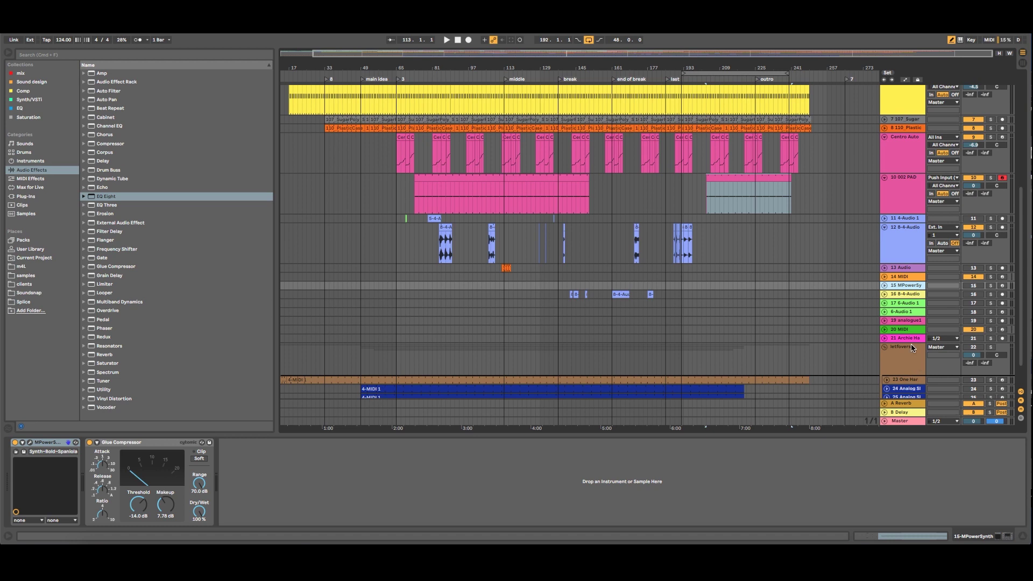
{"action": "left_click_drag", "start_coordinate": [912, 345], "coordinate": [901, 353]}
{"action": "left_click", "coordinate": [885, 339]}
Step: Remove the FabFilter Pro-Q 3 from track 20 (The Message) and delete the track
{"action": "left_click", "coordinate": [901, 330]}
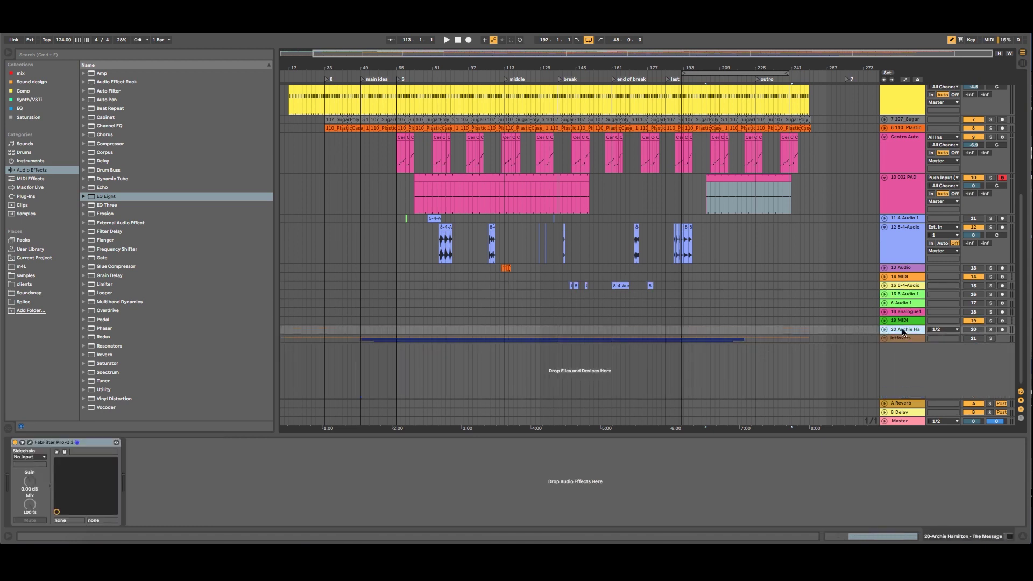
{"action": "left_click", "coordinate": [62, 444]}
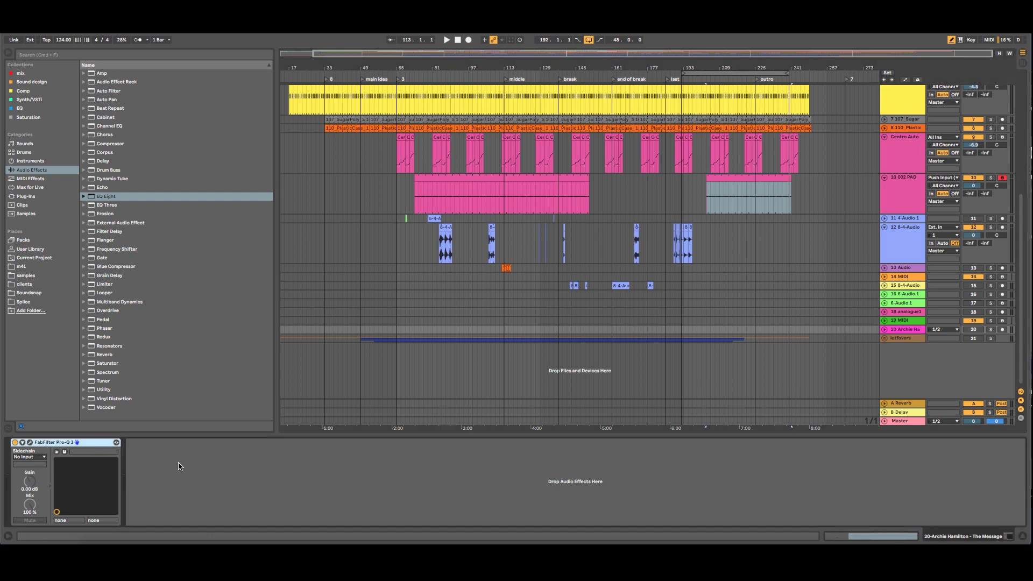
{"action": "key", "text": "Delete"}
{"action": "left_click", "coordinate": [914, 329]}
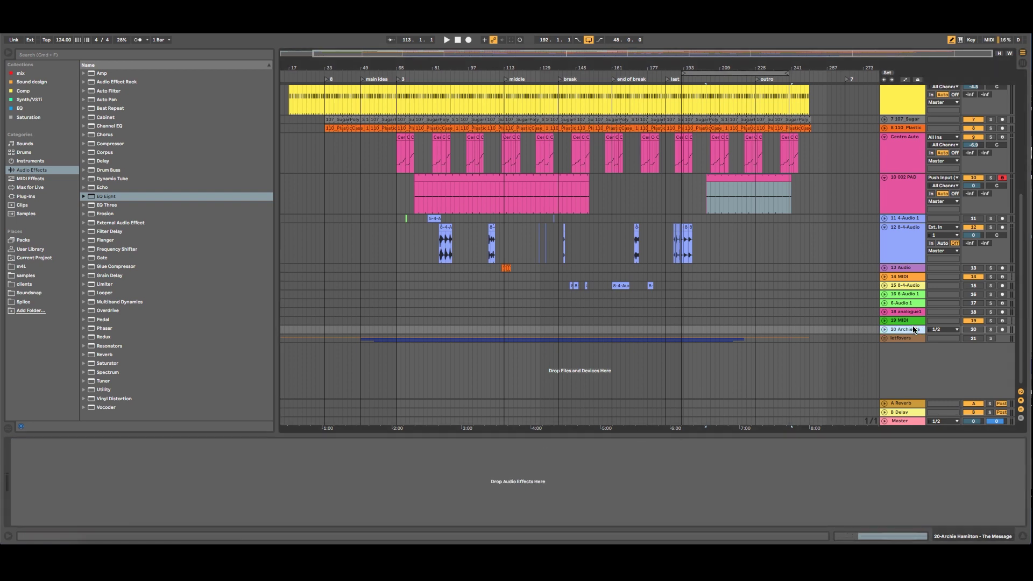
Step: Delete the empty green MIDI track (track 19) while in the Session View
{"action": "left_click", "coordinate": [908, 322]}
{"action": "key", "text": "Tab"}
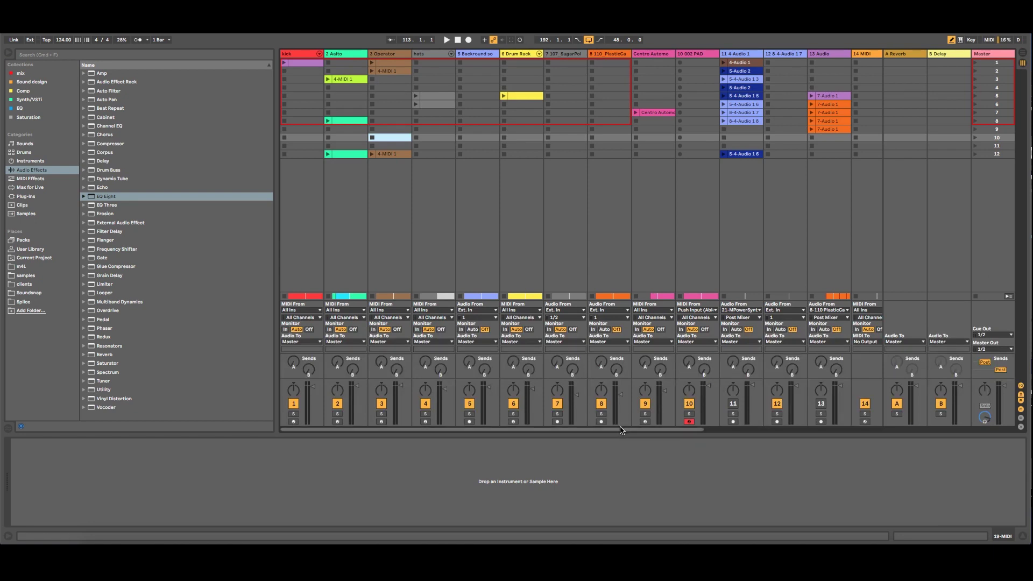
{"action": "left_click_drag", "start_coordinate": [623, 432], "coordinate": [856, 432]}
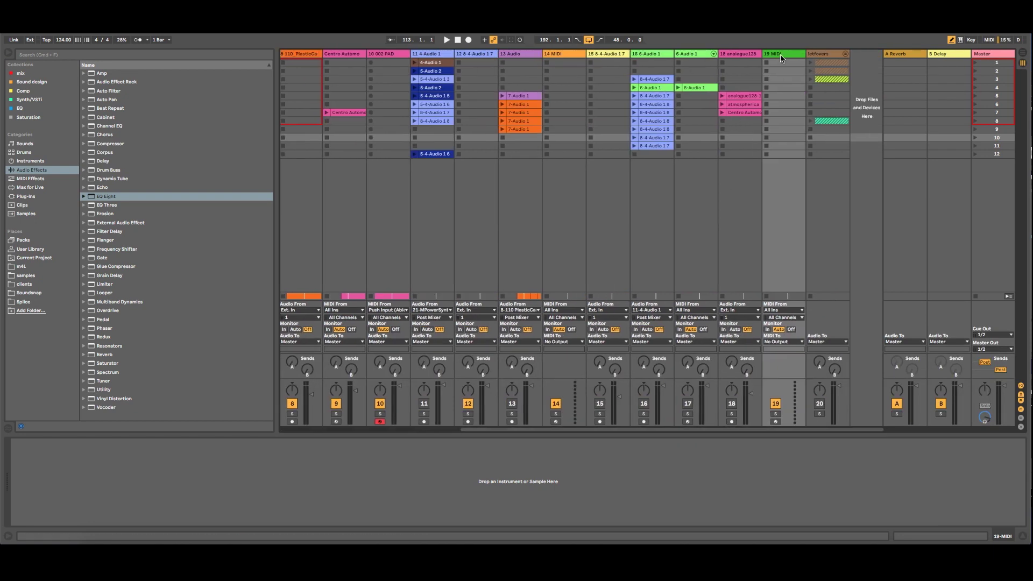
{"action": "key", "text": "Delete"}
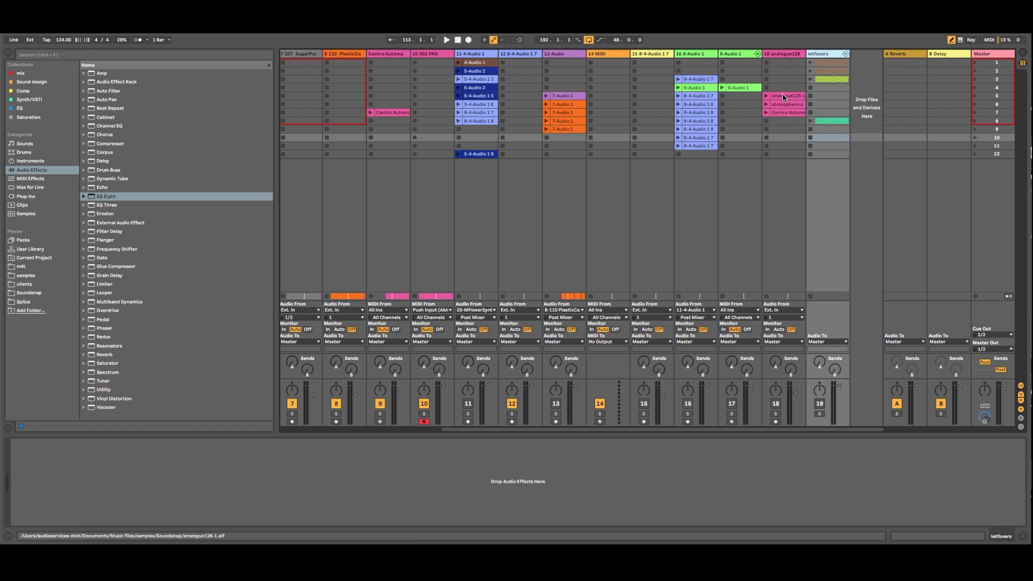
Step: Open the analogue128-1 clip on track 18 to examine its waveform, and return to the Arrangement View
{"action": "left_click", "coordinate": [784, 97]}
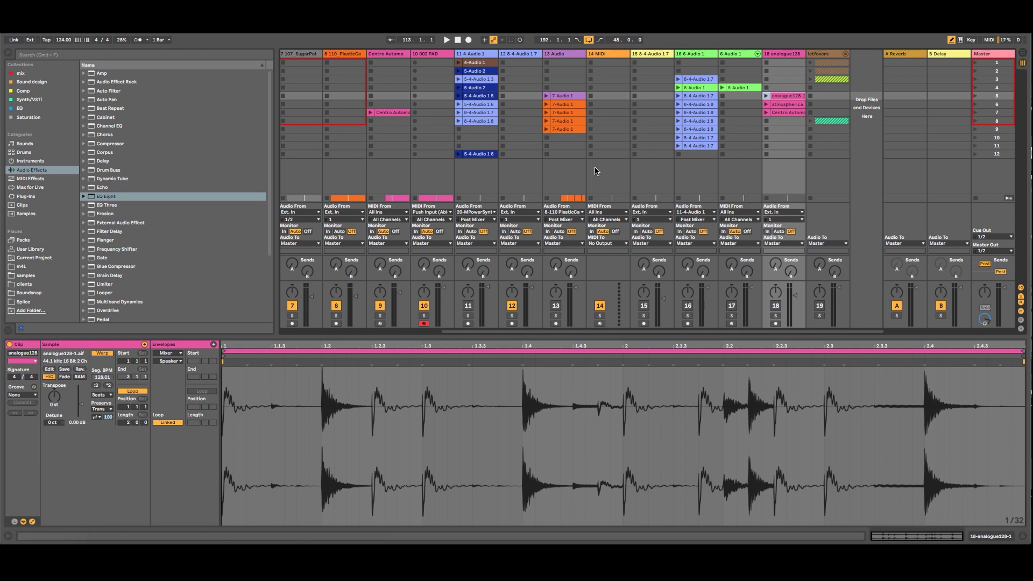
{"action": "key", "text": "Tab"}
{"action": "scroll", "coordinate": [478, 179], "scroll_direction": "up", "scroll_amount": 5}
{"action": "scroll", "coordinate": [526, 156], "scroll_direction": "down", "scroll_amount": 2}
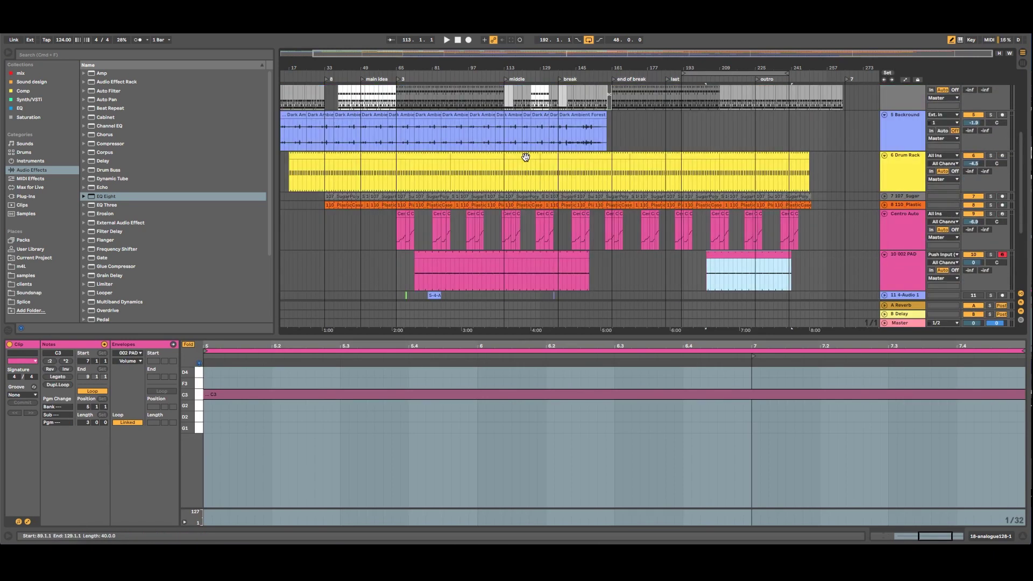
{"action": "scroll", "coordinate": [526, 156], "scroll_direction": "down", "scroll_amount": 3}
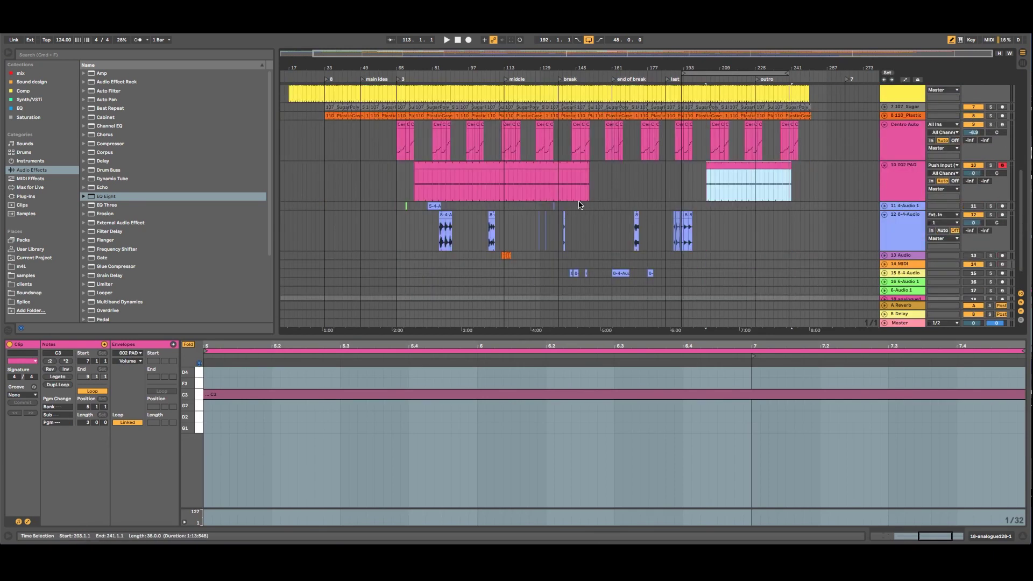
Step: Unfold the 4-Audio 1 track and place its clip from bar 79 at bar 113, the start of the middle section
{"action": "left_click_drag", "start_coordinate": [395, 67], "coordinate": [324, 142]}
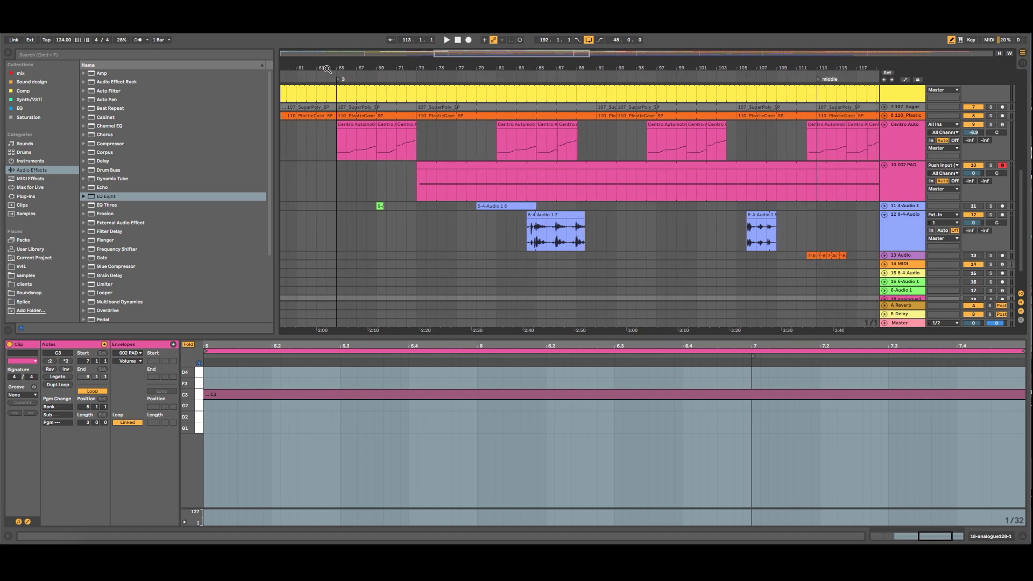
{"action": "left_click", "coordinate": [885, 205]}
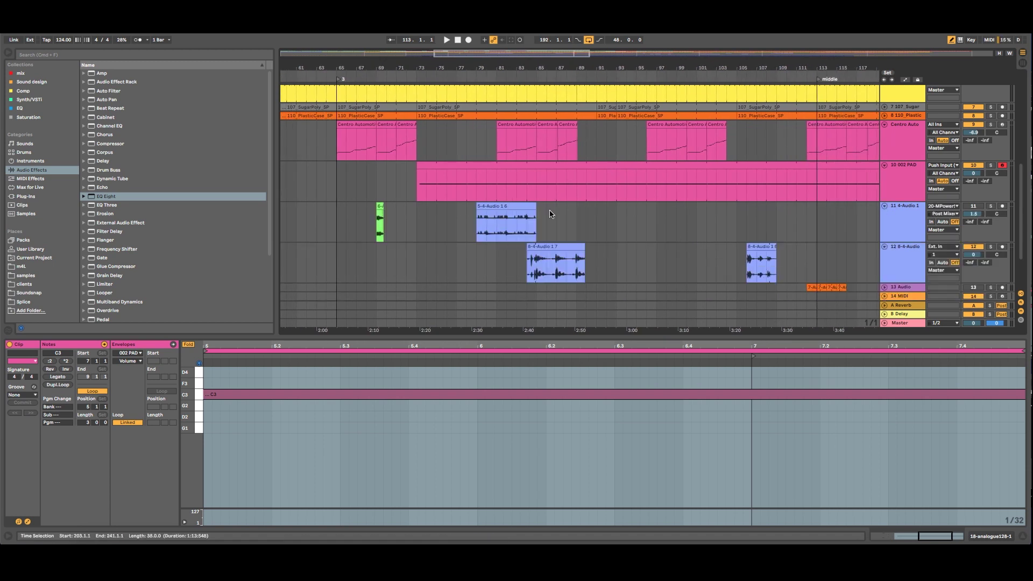
{"action": "left_click_drag", "start_coordinate": [549, 68], "coordinate": [502, 36]}
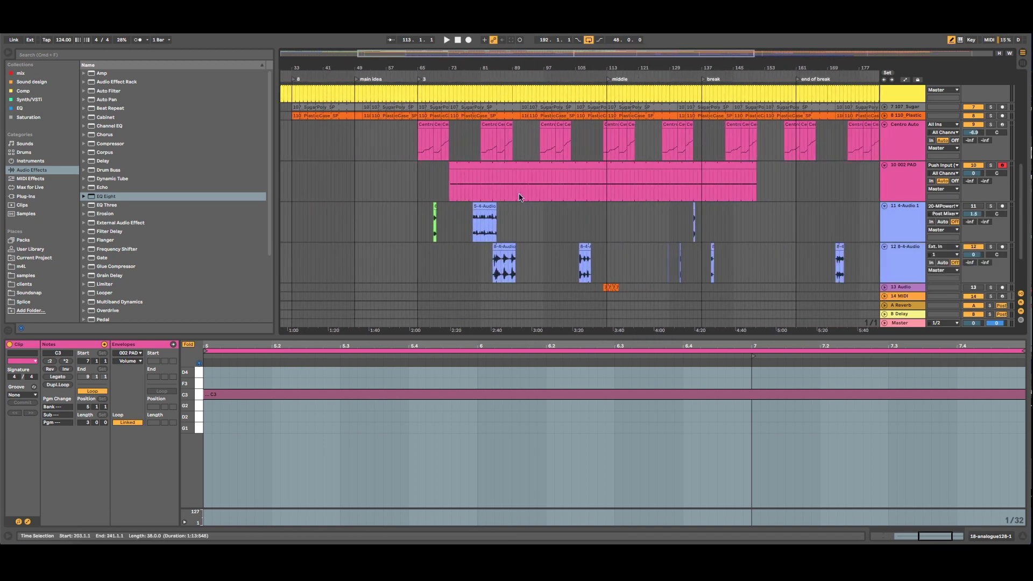
{"action": "scroll", "coordinate": [518, 186], "scroll_direction": "up", "scroll_amount": 3}
{"action": "scroll", "coordinate": [522, 201], "scroll_direction": "up", "scroll_amount": 2}
{"action": "scroll", "coordinate": [521, 202], "scroll_direction": "down", "scroll_amount": 5}
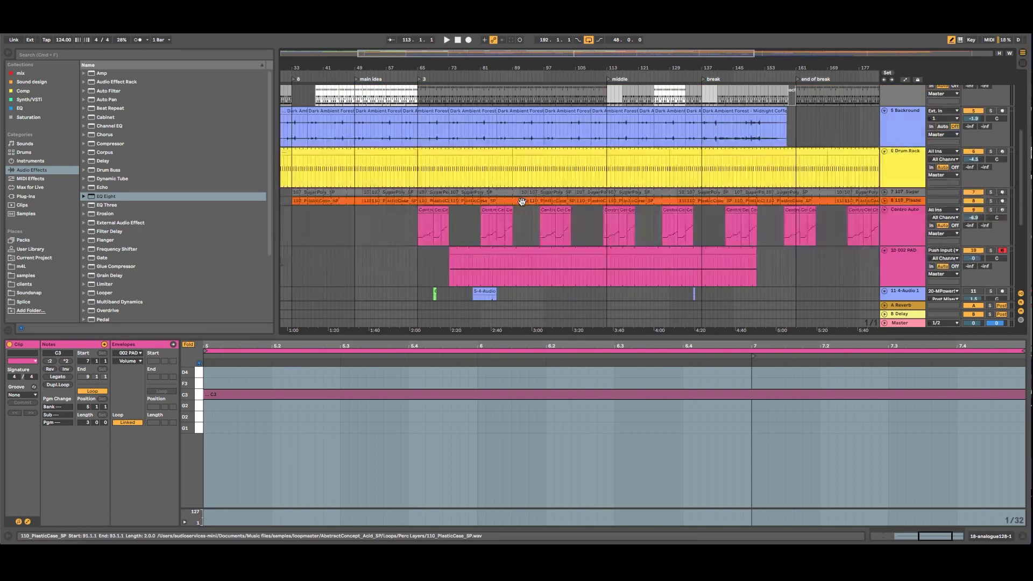
{"action": "scroll", "coordinate": [521, 205], "scroll_direction": "down", "scroll_amount": 2}
{"action": "left_click_drag", "start_coordinate": [485, 261], "coordinate": [621, 267]}
Step: Copy the dark blue Aalto clip over the green clips between bars 97 and 135, keeping the short fills between them
{"action": "scroll", "coordinate": [621, 262], "scroll_direction": "up", "scroll_amount": 5}
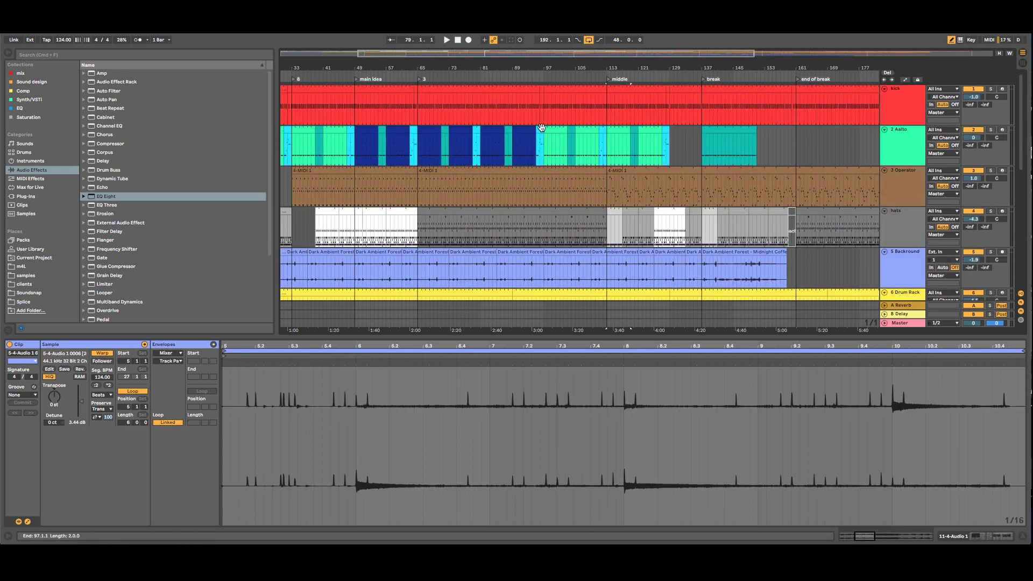
{"action": "left_click", "coordinate": [522, 129]}
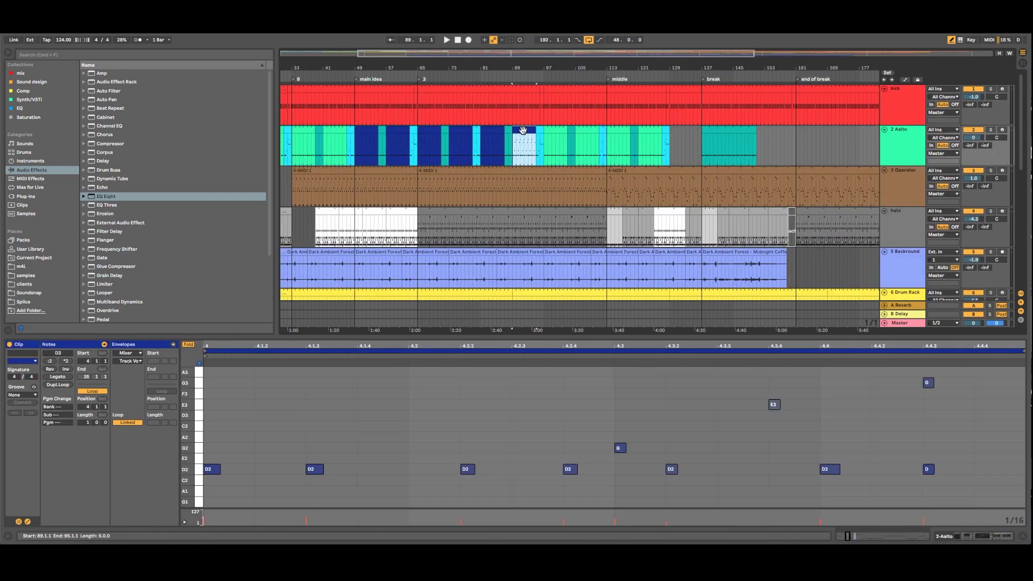
{"action": "left_click_drag", "start_coordinate": [525, 130], "coordinate": [686, 140]}
Step: Move the two-bar loop of the Aalto clip at the break to start at bar 7, and play from the break
{"action": "left_click", "coordinate": [726, 141]}
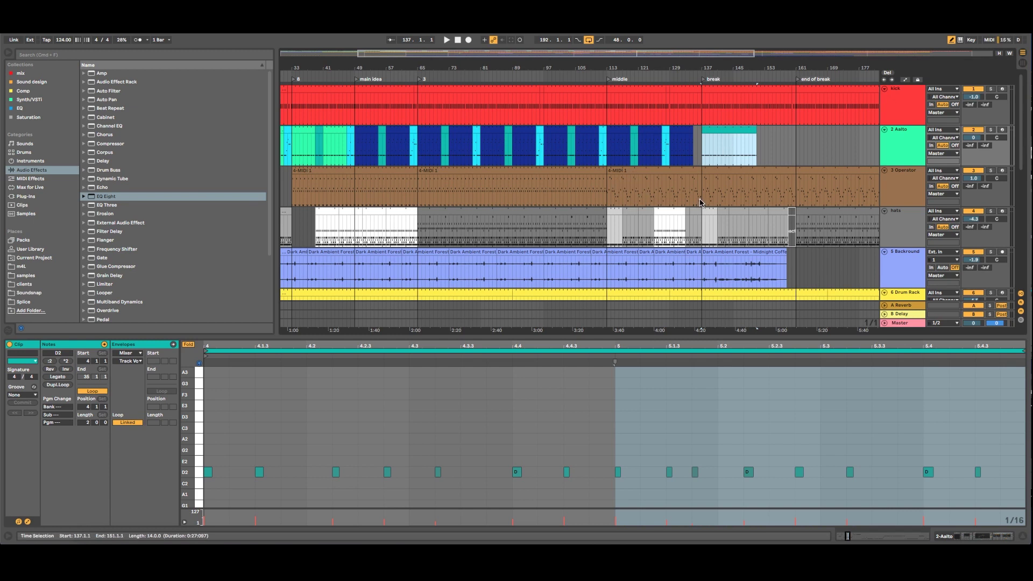
{"action": "double_click", "coordinate": [713, 131]}
{"action": "left_click_drag", "start_coordinate": [673, 346], "coordinate": [403, 357]}
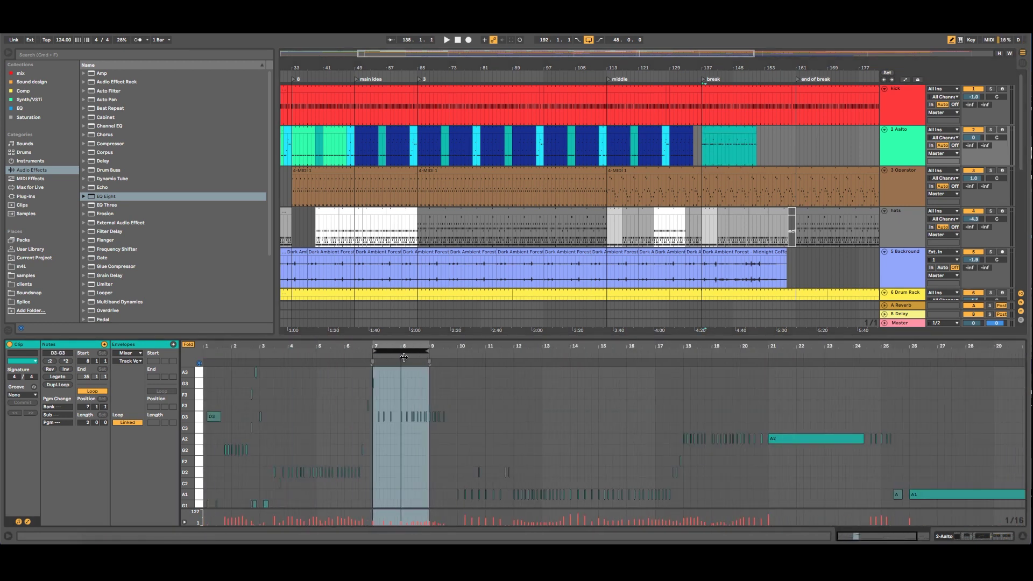
{"action": "left_click", "coordinate": [705, 80]}
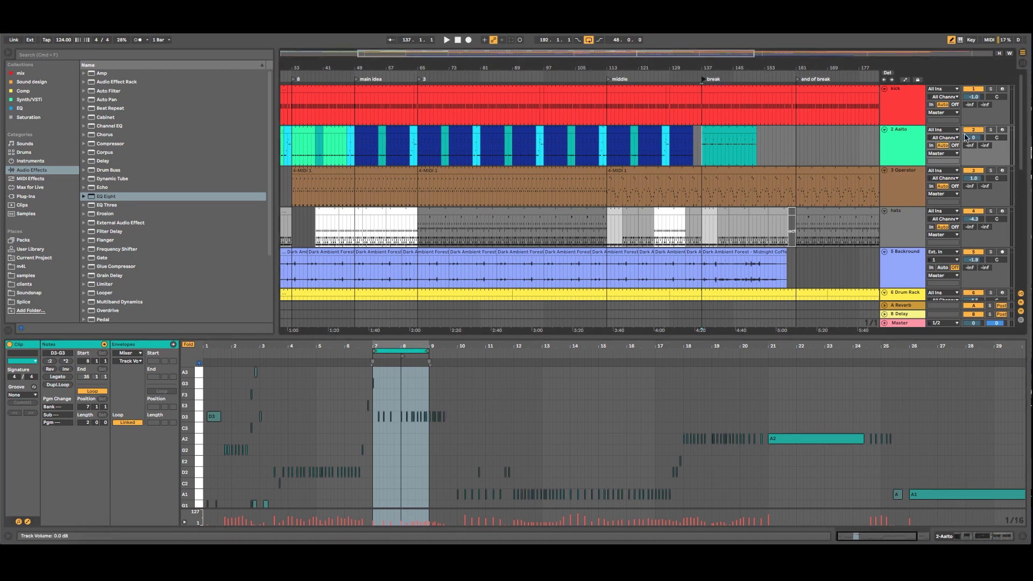
{"action": "left_click", "coordinate": [991, 131]}
{"action": "key", "text": "space"}
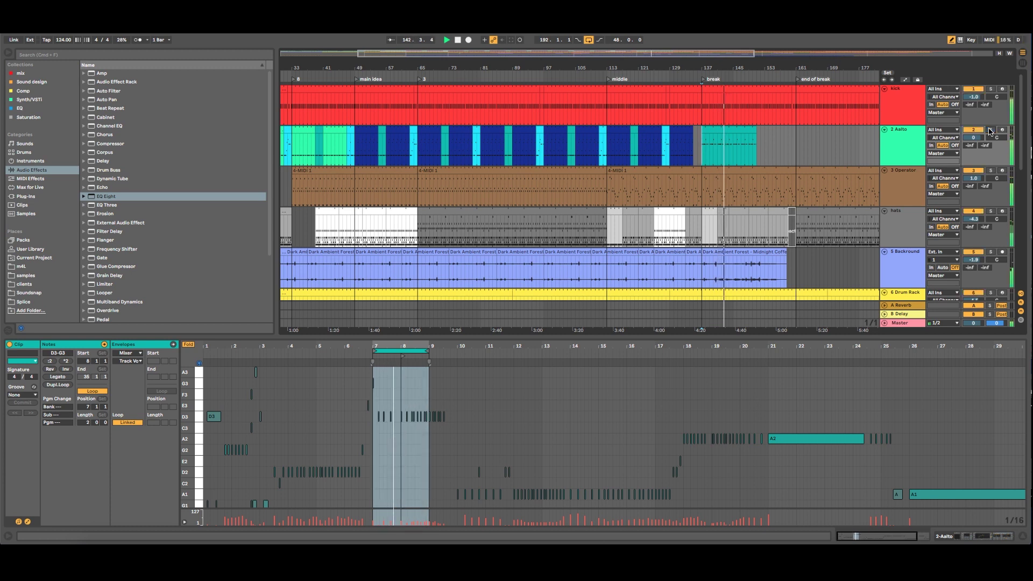
Step: Solo the Background track during playback to hear it alone, and turn its solo off
{"action": "scroll", "coordinate": [777, 194], "scroll_direction": "down", "scroll_amount": 3}
{"action": "scroll", "coordinate": [861, 188], "scroll_direction": "down", "scroll_amount": 2}
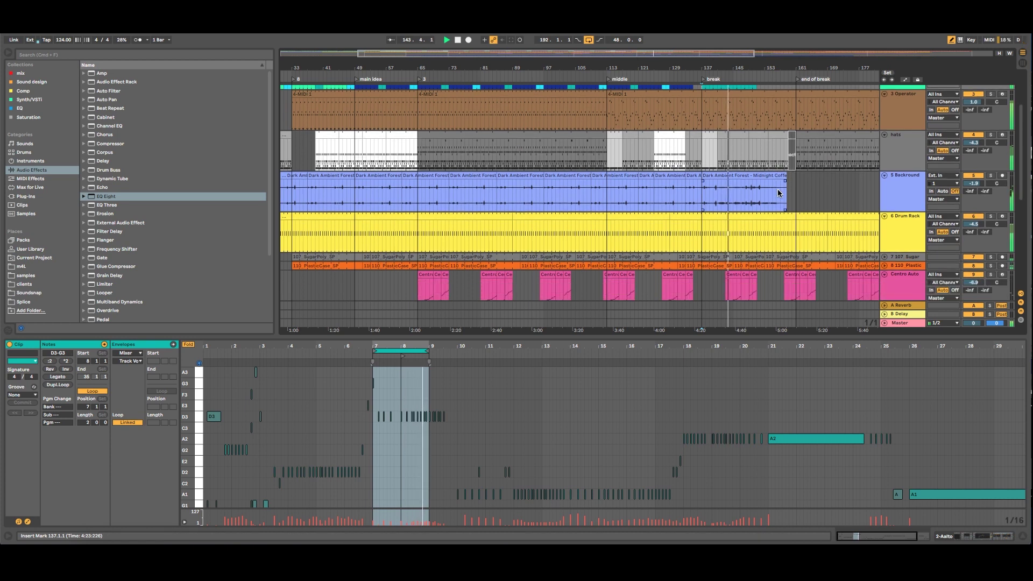
{"action": "left_click", "coordinate": [992, 176]}
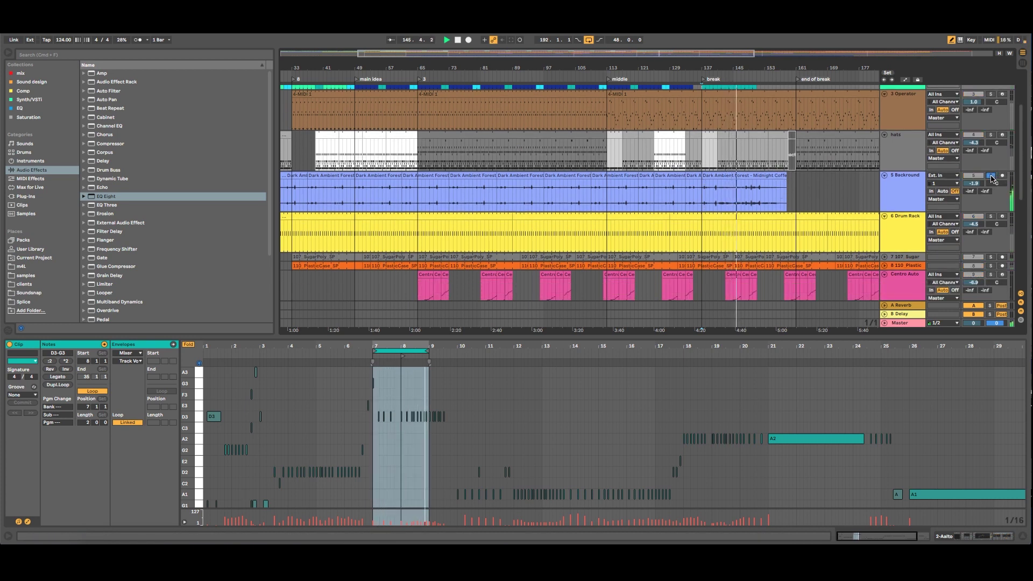
{"action": "left_click", "coordinate": [992, 177]}
Step: Delete the Background track's Dark Ambient Forest clip starting at bar 137, and play back the section before the break
{"action": "left_click", "coordinate": [911, 189]}
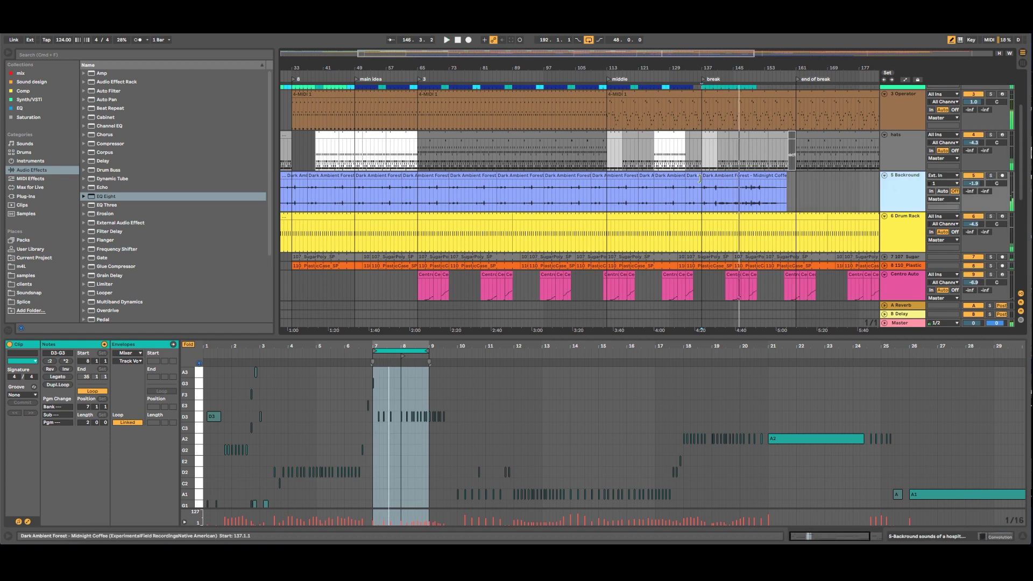
{"action": "left_click", "coordinate": [731, 175]}
{"action": "key", "text": "Delete"}
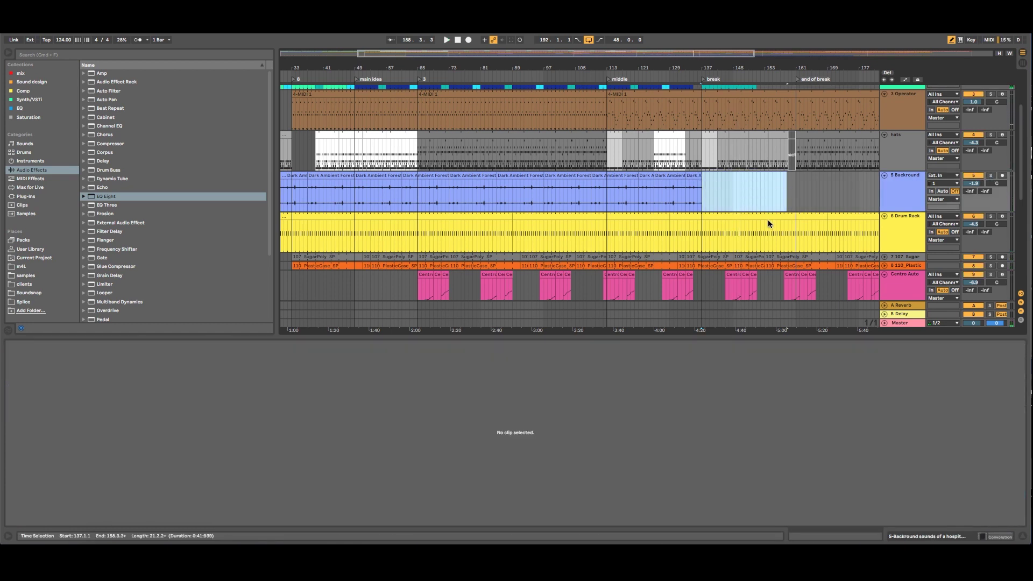
{"action": "key", "text": "space"}
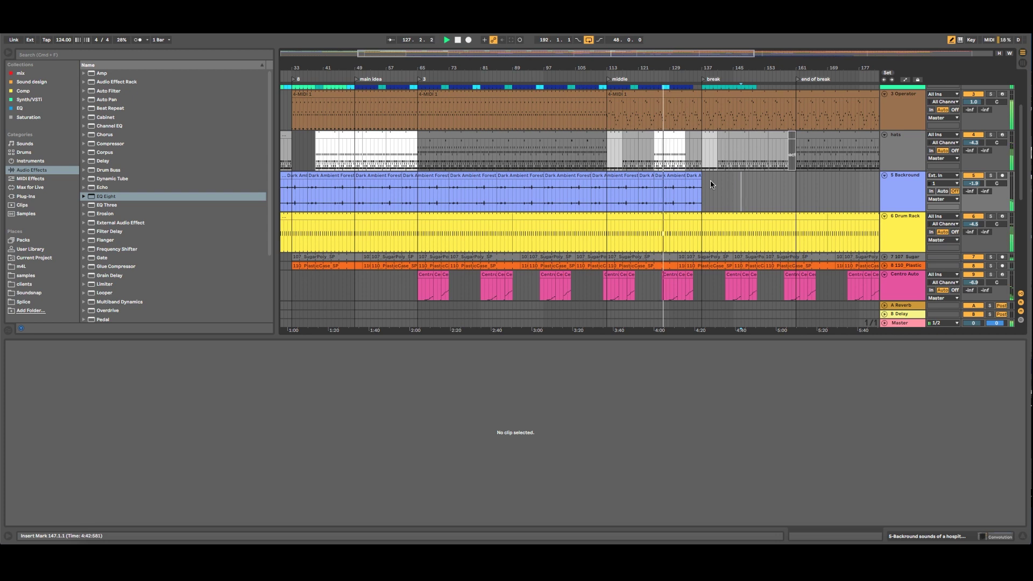
{"action": "left_click", "coordinate": [884, 189]}
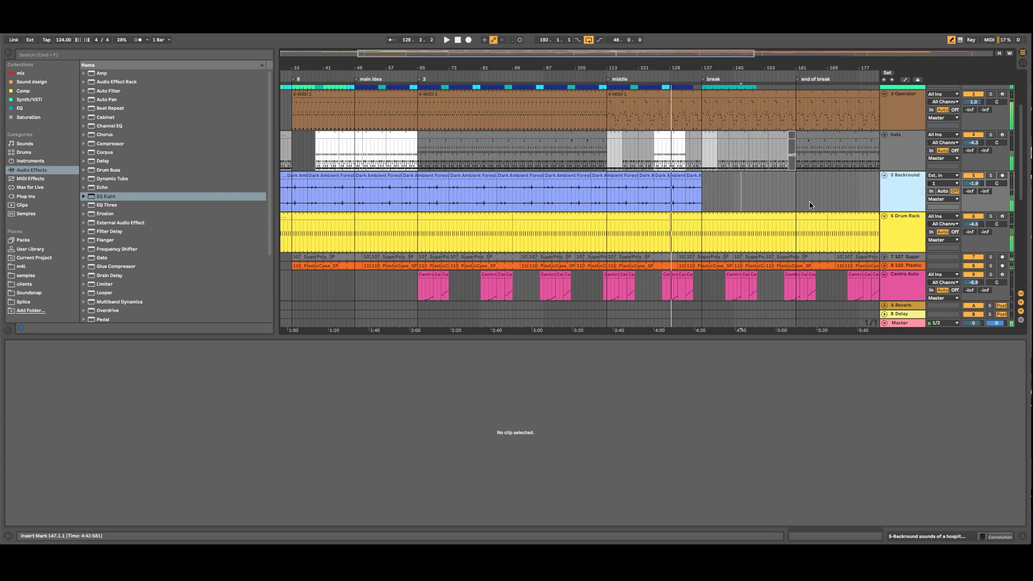
Step: Copy the two-bar Aalto fill clip from bar 111 to bar 135, directly before the break
{"action": "scroll", "coordinate": [791, 200], "scroll_direction": "down", "scroll_amount": 3}
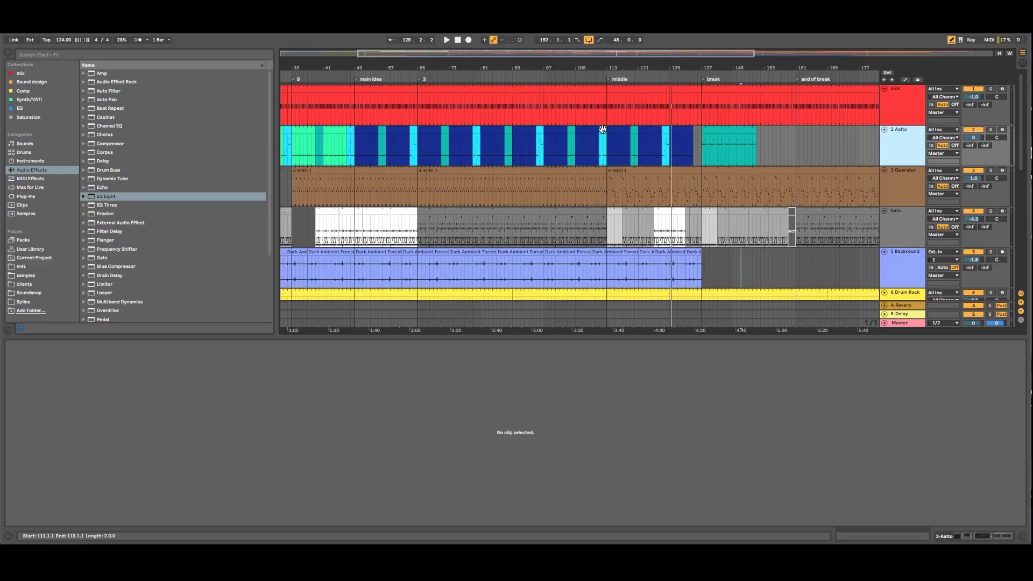
{"action": "left_click", "coordinate": [603, 129]}
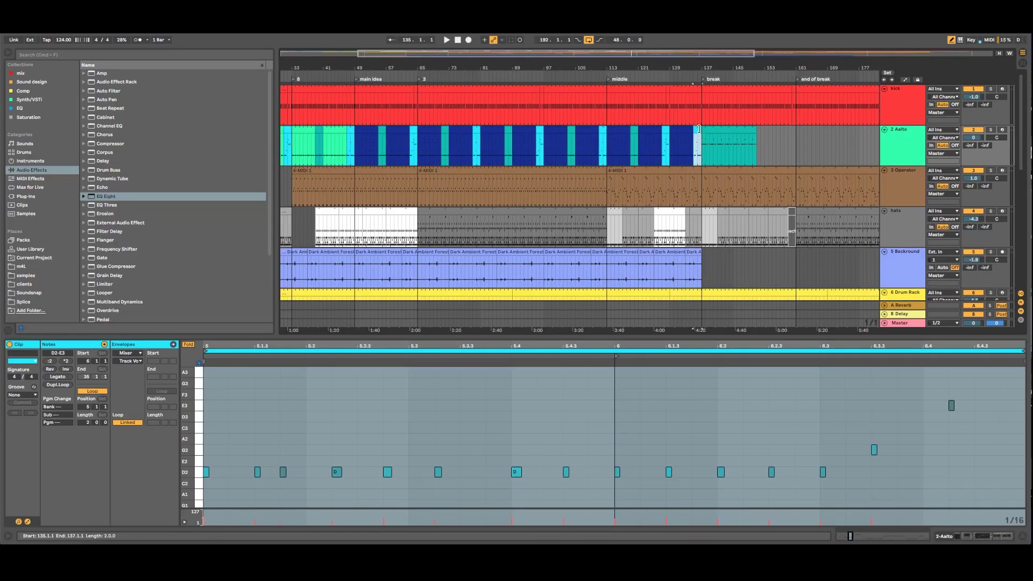
Step: Loop the arrangement over the 14-bar Aalto clip starting at bar 137, and start playback
{"action": "left_click", "coordinate": [721, 127]}
{"action": "left_click_drag", "start_coordinate": [658, 347], "coordinate": [388, 337]}
{"action": "left_click", "coordinate": [719, 127]}
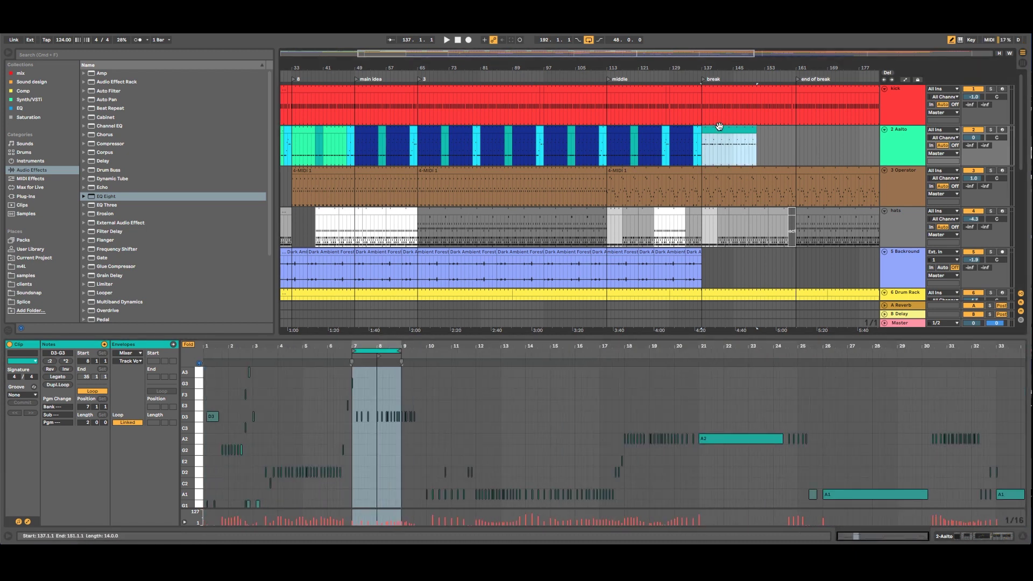
{"action": "key", "text": "space"}
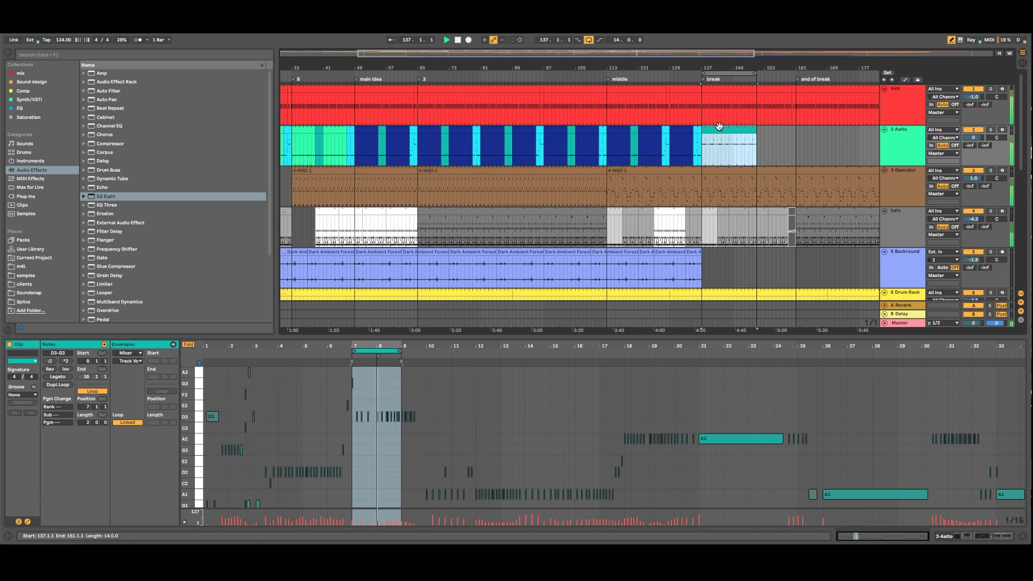
Step: Move the Aalto break clip's two-bar loop to start at bar 21, and restart playback to audition it
{"action": "left_click_drag", "start_coordinate": [382, 343], "coordinate": [725, 363]}
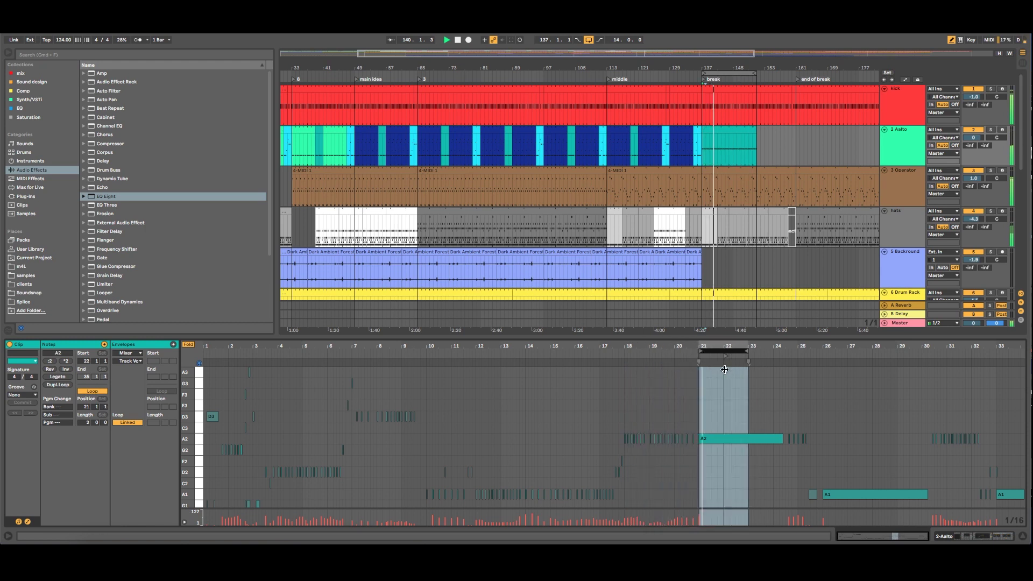
{"action": "key", "text": "space"}
{"action": "key", "text": "space"}
{"action": "key", "text": "space"}
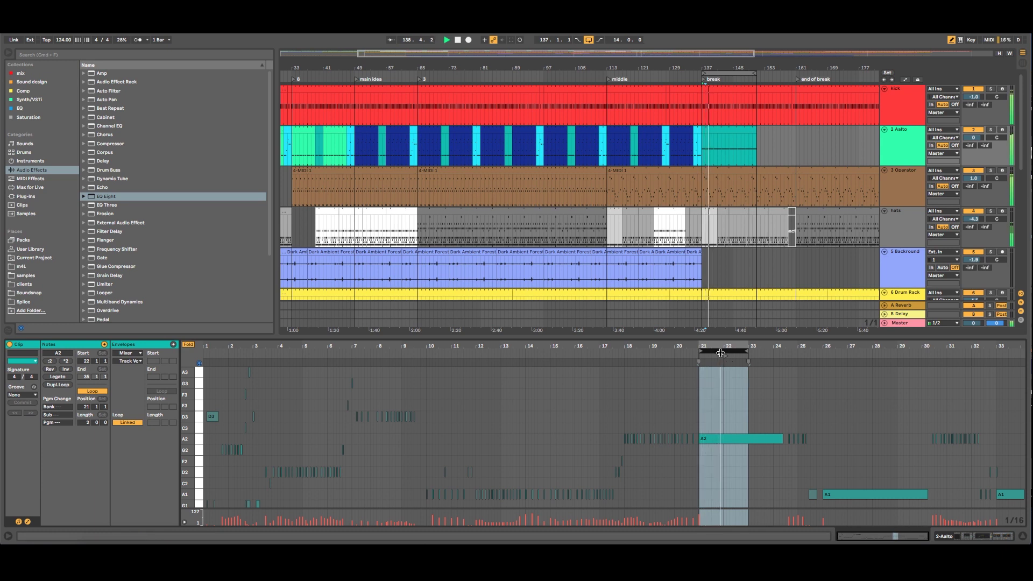
Step: Change the filter type of the first EQ Eight band on the Aalto track and raise its frequency to 150 Hz
{"action": "left_click", "coordinate": [906, 151]}
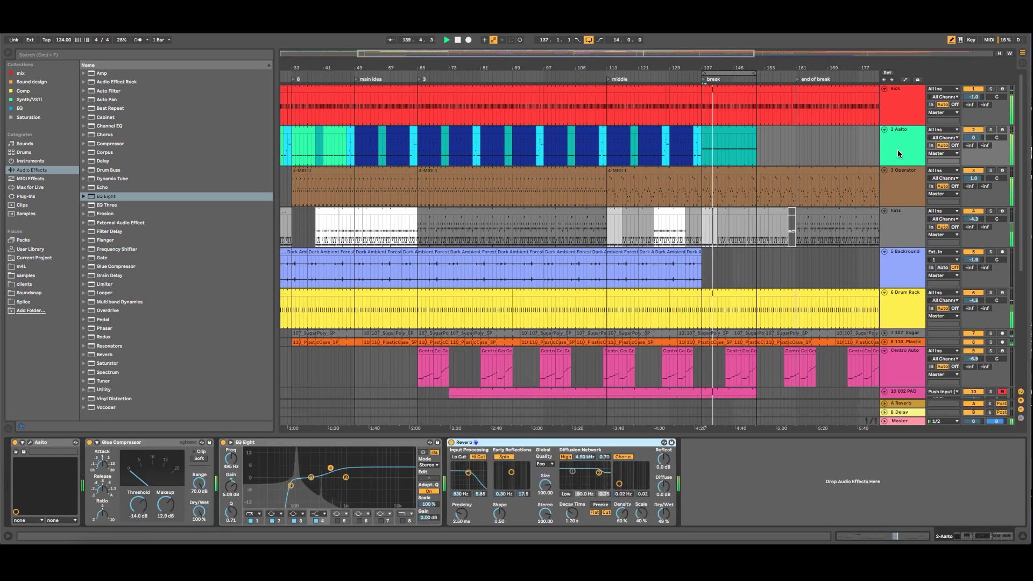
{"action": "left_click_drag", "start_coordinate": [291, 485], "coordinate": [300, 484]}
{"action": "left_click", "coordinate": [252, 514]}
{"action": "left_click", "coordinate": [254, 528]}
{"action": "left_click_drag", "start_coordinate": [299, 484], "coordinate": [305, 482]}
Step: Move the Aalto break clip's two-bar loop to start at position 30.2.2
{"action": "double_click", "coordinate": [715, 145]}
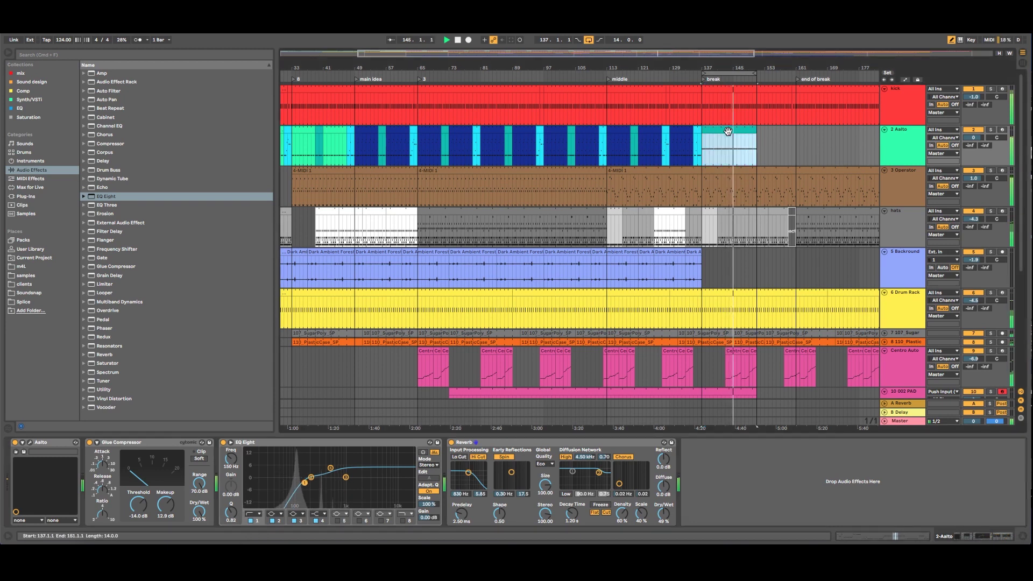
{"action": "mouse_move", "coordinate": [718, 351]}
{"action": "left_mouse_down"}
{"action": "mouse_move", "coordinate": [964, 376]}
{"action": "mouse_move", "coordinate": [947, 379]}
{"action": "left_mouse_up"}
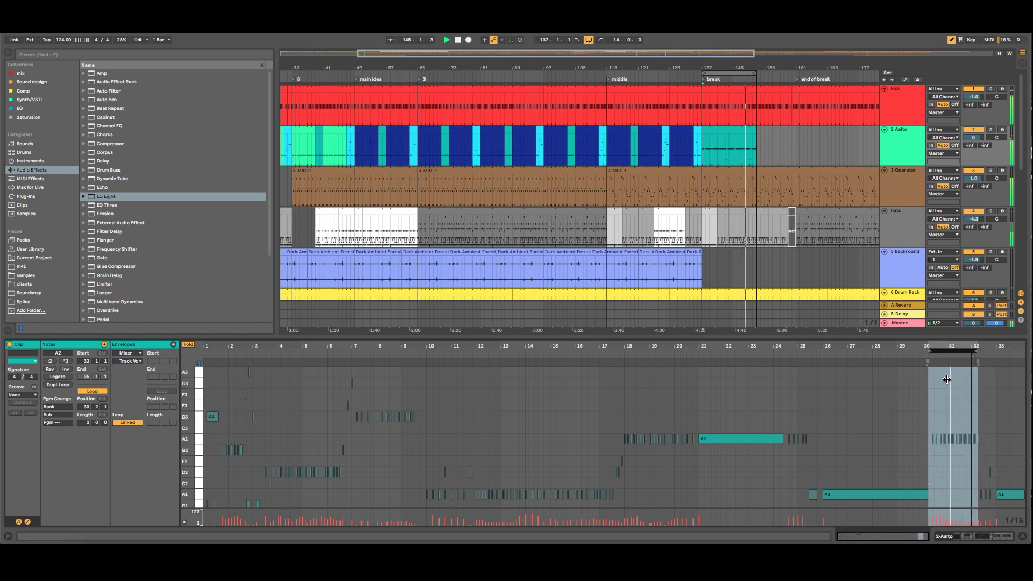
{"action": "left_click_drag", "start_coordinate": [947, 380], "coordinate": [949, 379]}
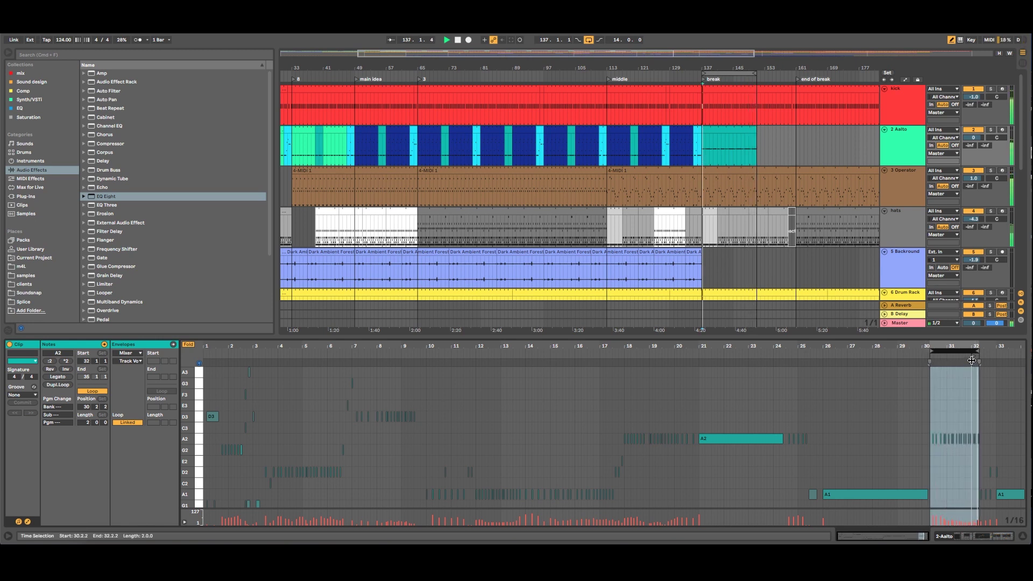
Step: Select the Aalto break clip, turn off Draw Mode, and set the insert marker at 30.2.4 in its notes
{"action": "left_click", "coordinate": [896, 140]}
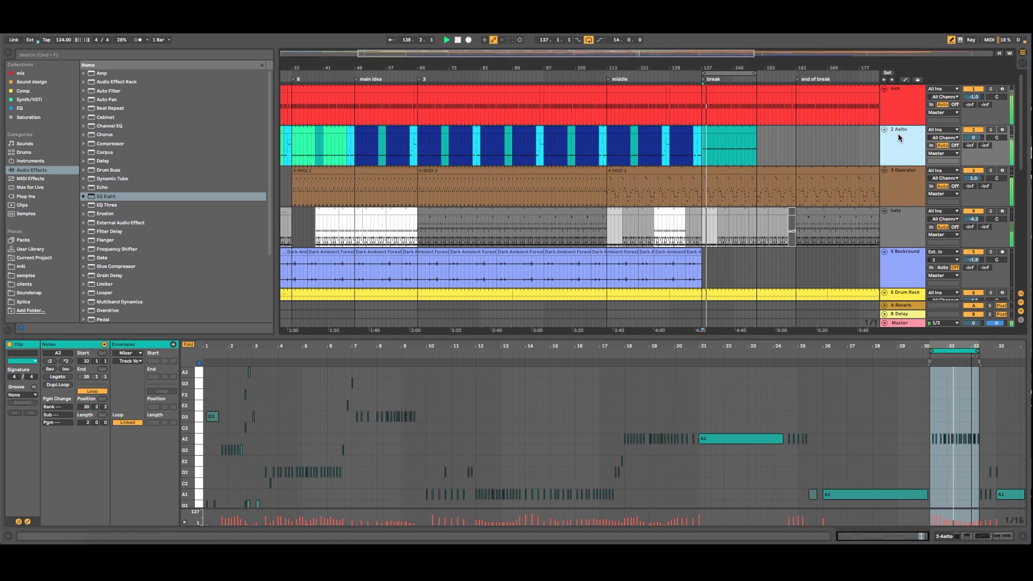
{"action": "left_click", "coordinate": [735, 127]}
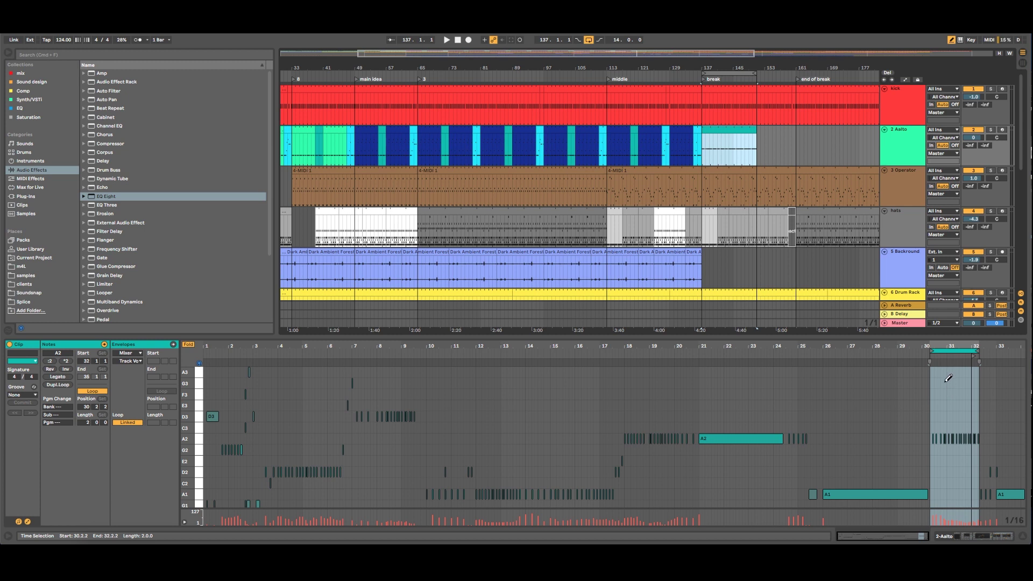
{"action": "key", "text": "b"}
{"action": "left_click", "coordinate": [932, 425]}
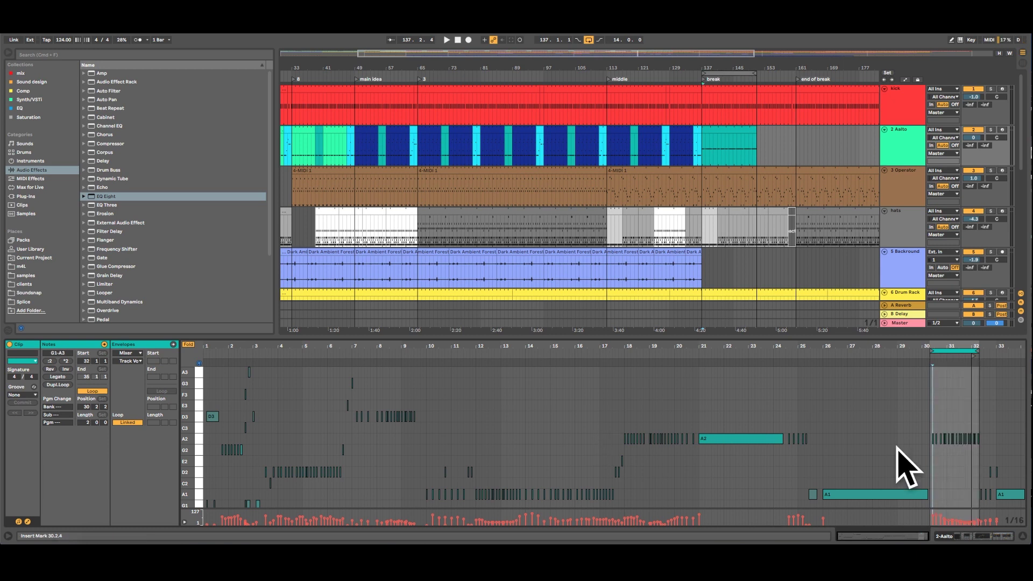
Step: Select and copy all the A2 notes from 30.2.2 to 32.2.2 in the Aalto break clip
{"action": "left_click", "coordinate": [933, 437]}
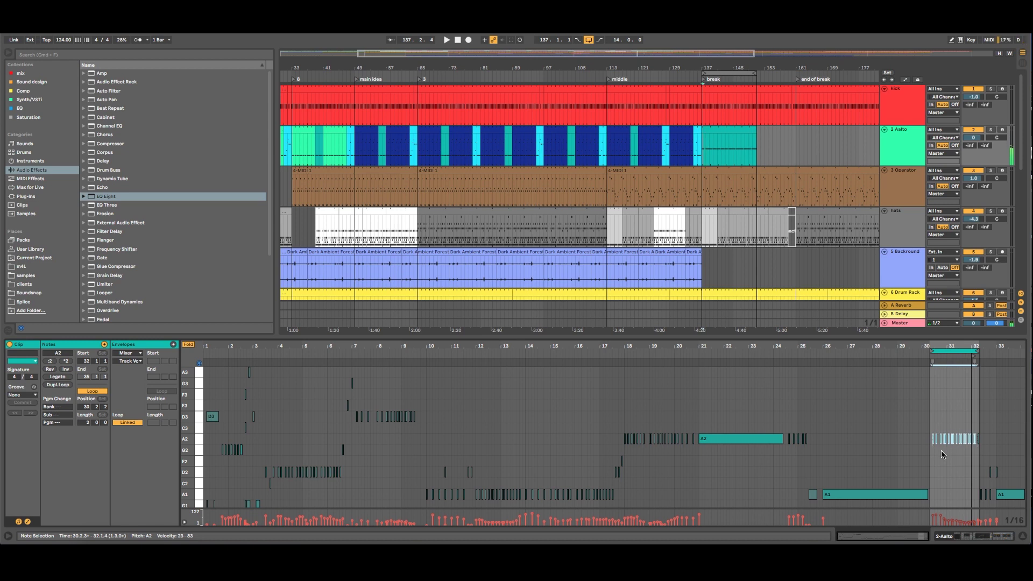
{"action": "scroll", "coordinate": [942, 454], "scroll_direction": "up", "scroll_amount": 5}
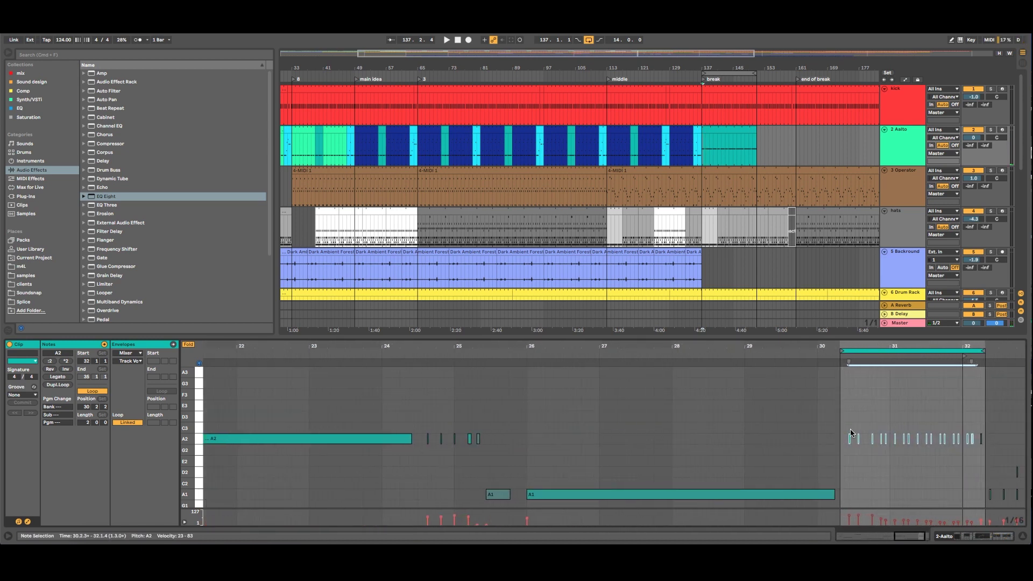
{"action": "left_click", "coordinate": [842, 444]}
{"action": "left_click_drag", "start_coordinate": [843, 443], "coordinate": [988, 447]}
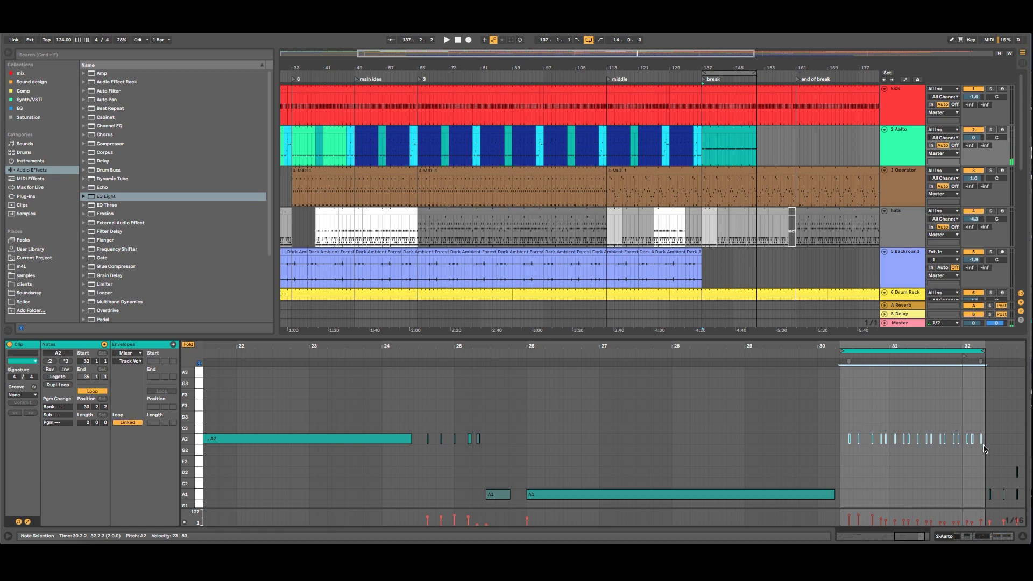
Step: Paste the A2 notes at bar 4 of the Aalto clip starting at bar 113, and extend its loop to two bars, from bar 4 to 6
{"action": "left_click", "coordinate": [622, 128]}
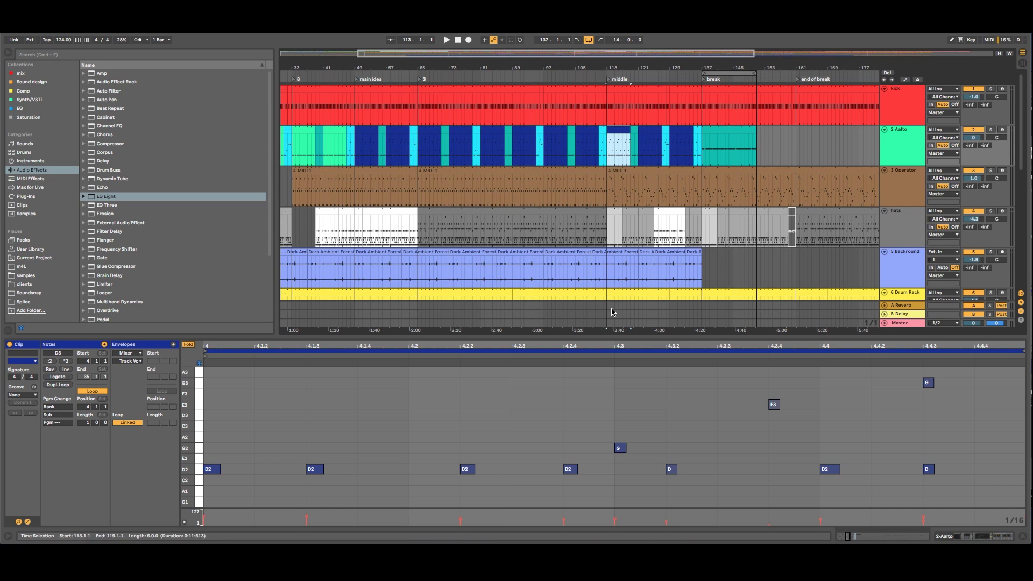
{"action": "double_click", "coordinate": [622, 128]}
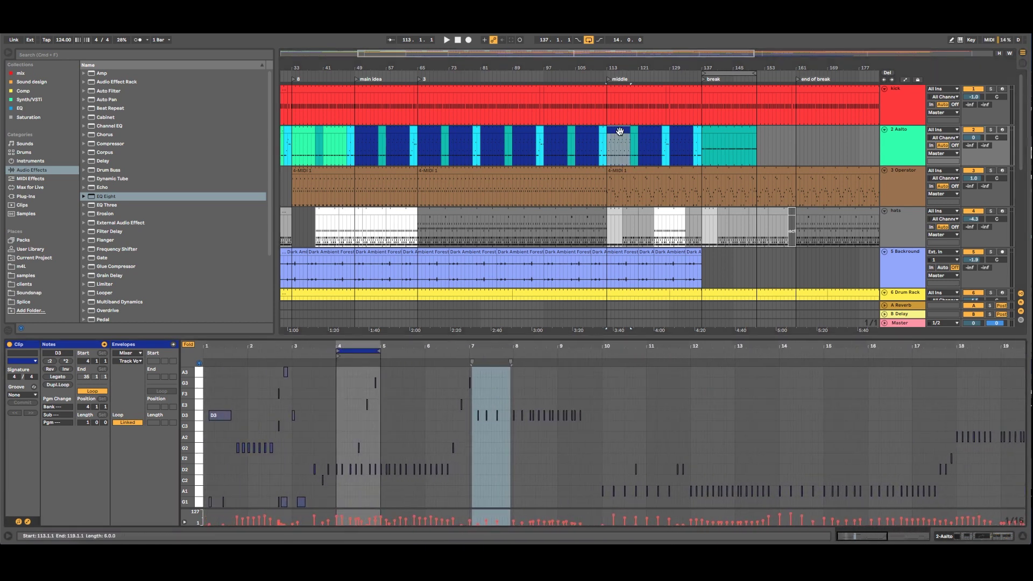
{"action": "left_click", "coordinate": [338, 428]}
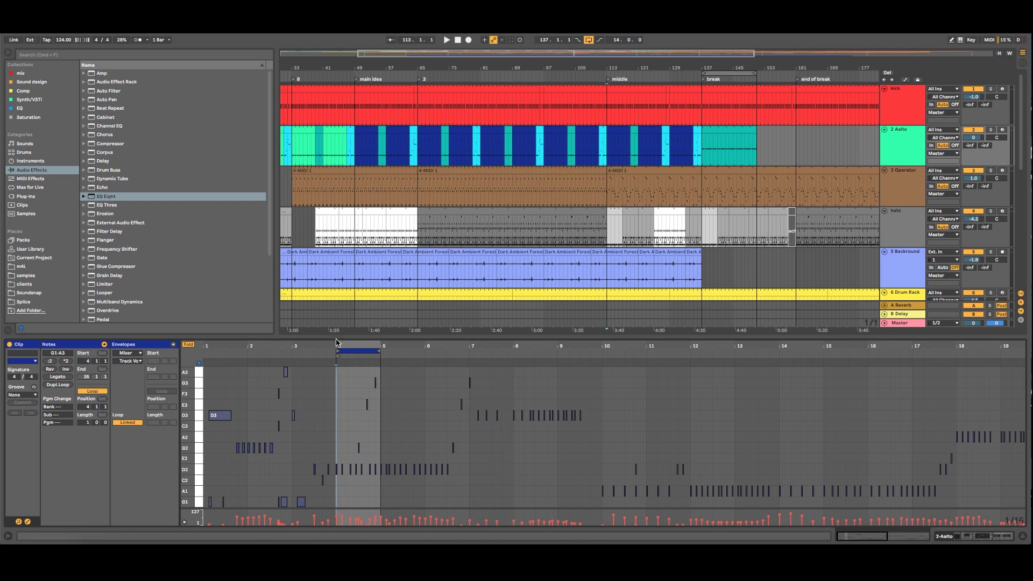
{"action": "key", "text": "super+v"}
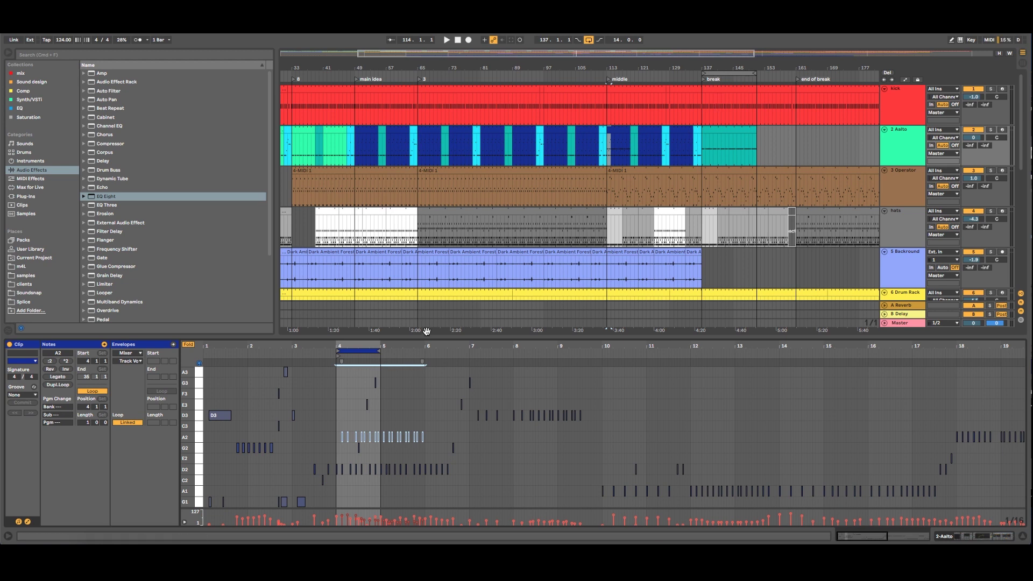
{"action": "left_click_drag", "start_coordinate": [381, 354], "coordinate": [425, 354]}
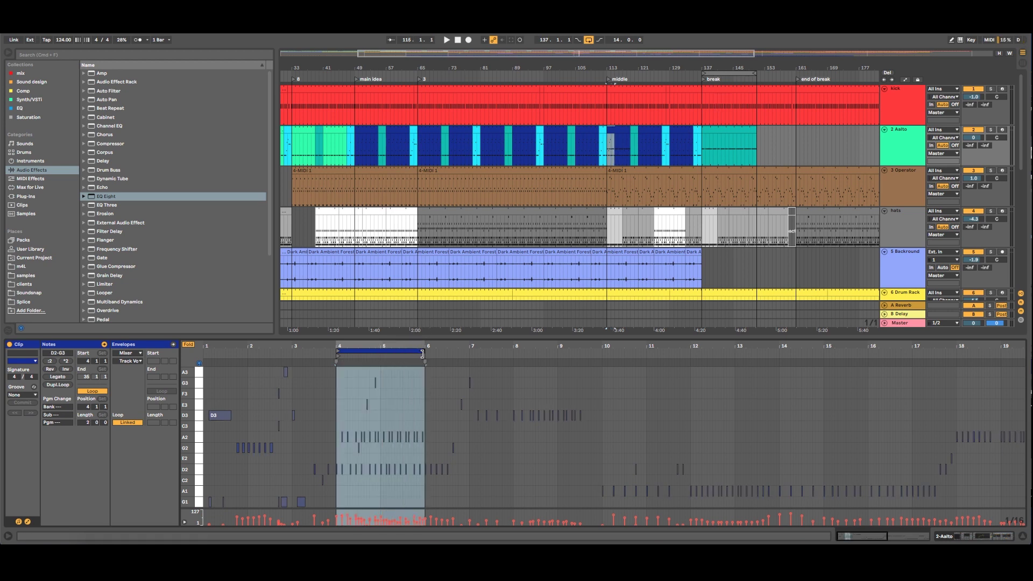
Step: Copy the C3–A3 note group from around bar 2.3 into the second half of bar 5, and nudge it slightly earlier
{"action": "left_click", "coordinate": [407, 396]}
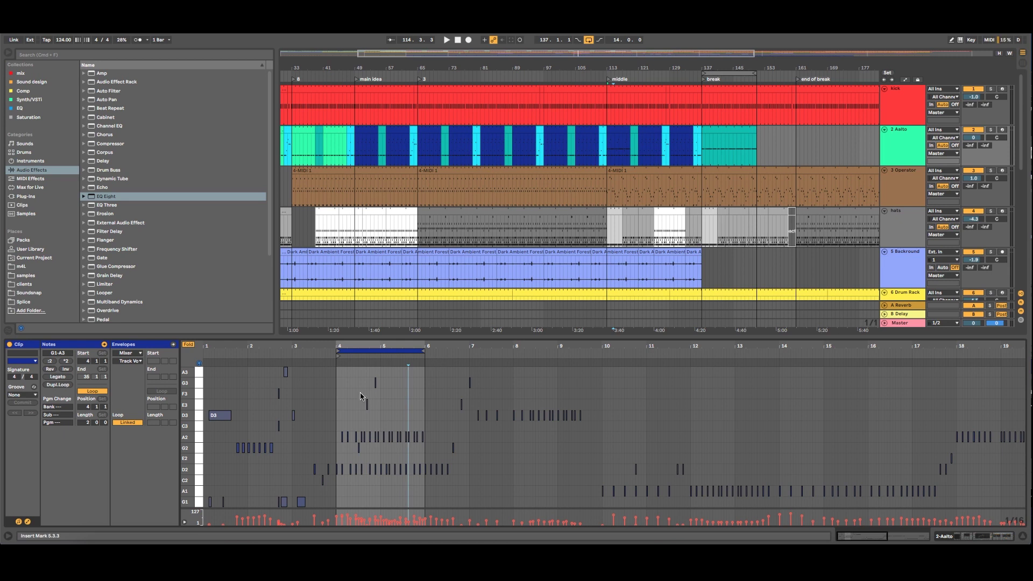
{"action": "left_click_drag", "start_coordinate": [315, 428], "coordinate": [271, 373]}
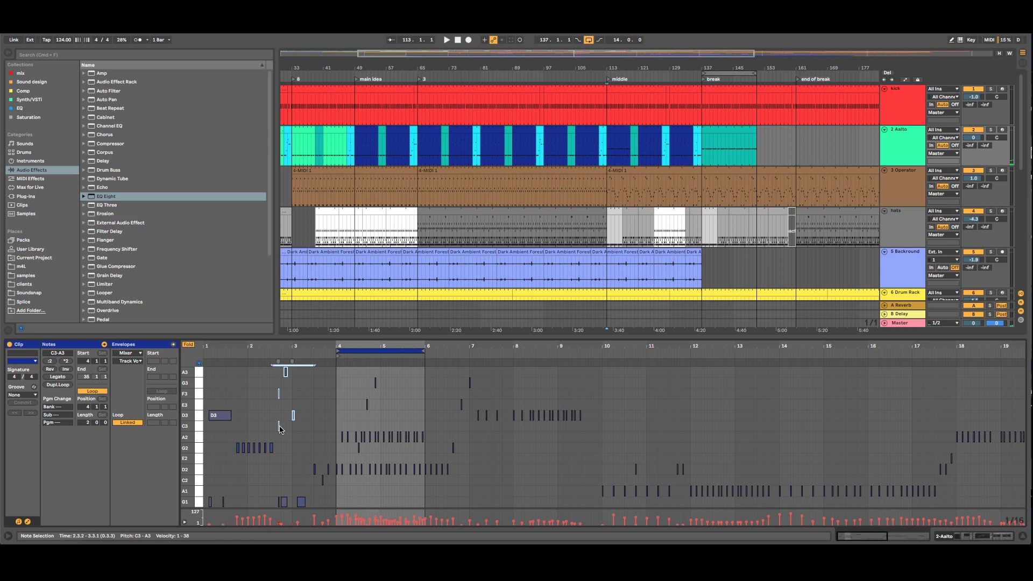
{"action": "left_click", "coordinate": [385, 419]}
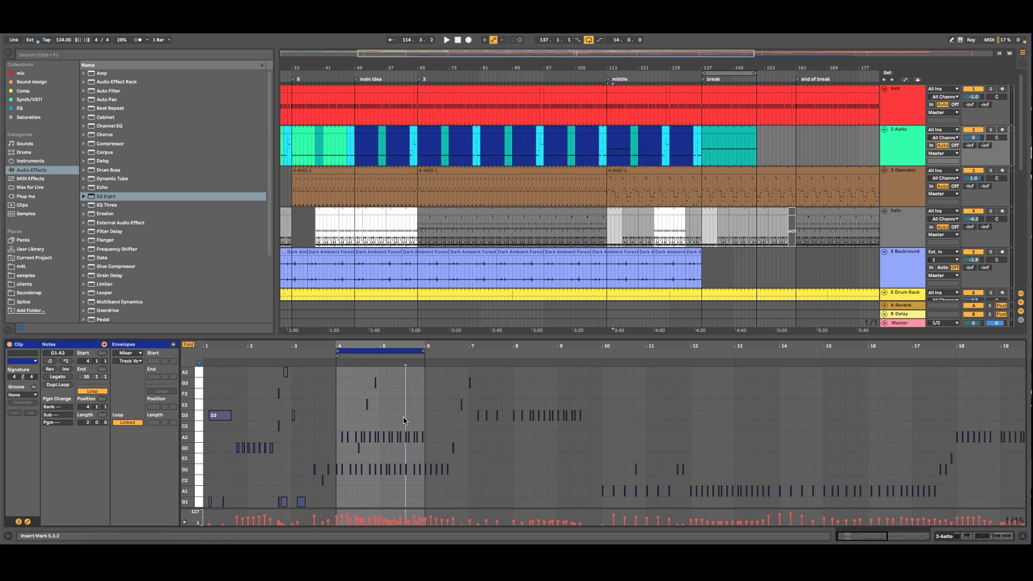
{"action": "key", "text": "super+v"}
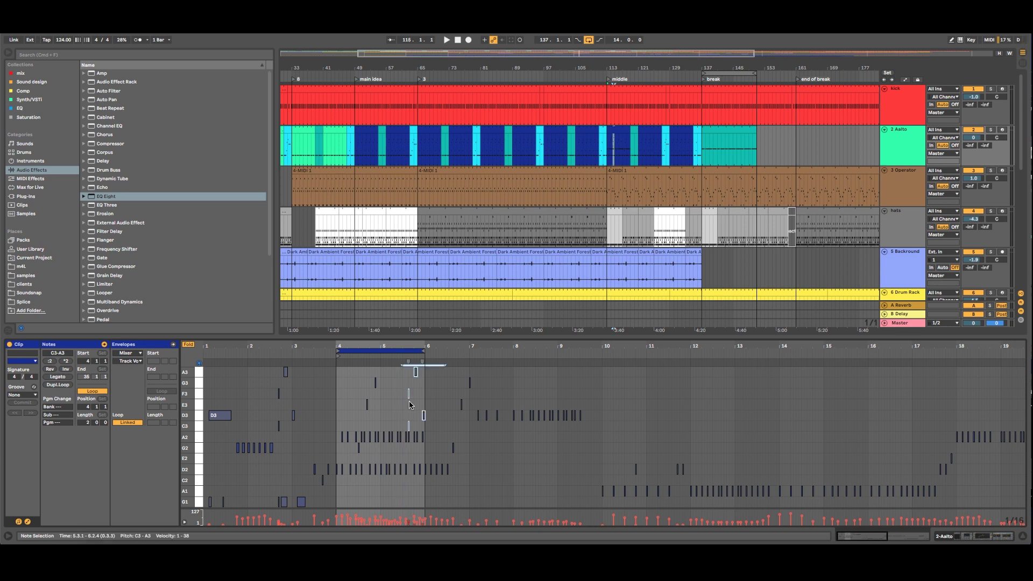
{"action": "key", "text": "z"}
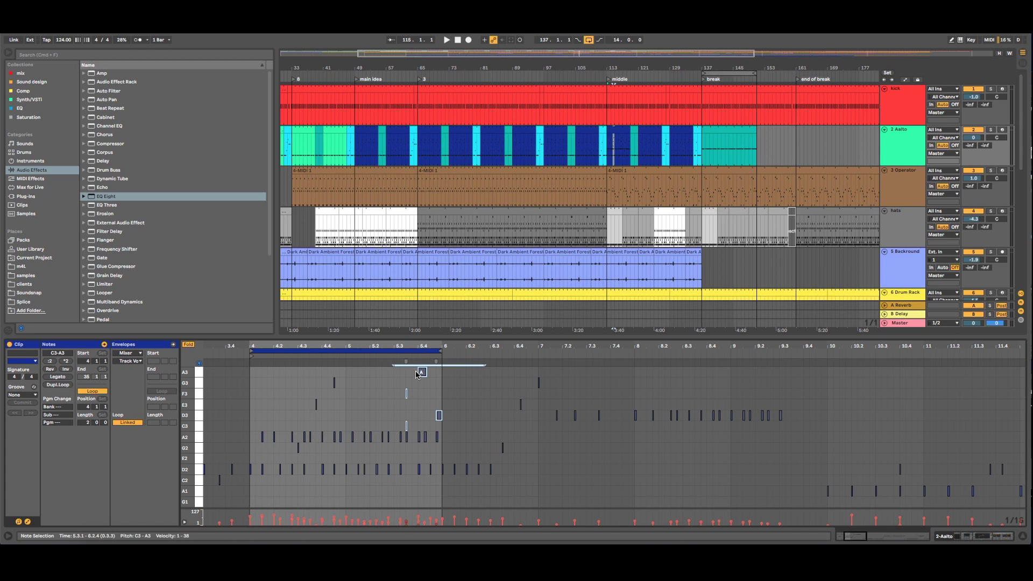
{"action": "left_click_drag", "start_coordinate": [423, 375], "coordinate": [417, 375]}
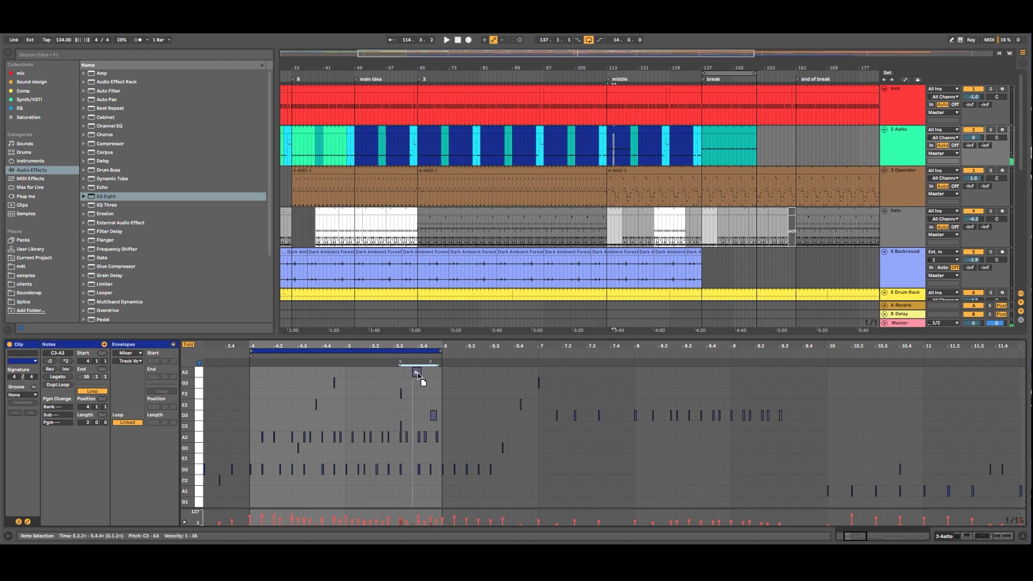
Step: Play the arrangement and copy the edited Aalto clip at bar 113 over the one at bar 121
{"action": "key", "text": "space"}
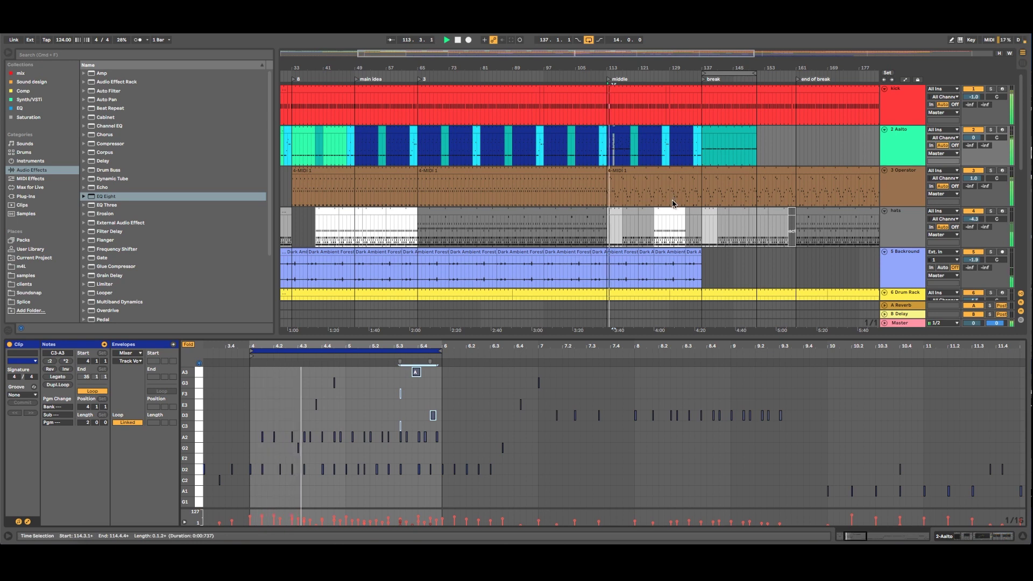
{"action": "left_click", "coordinate": [624, 164]}
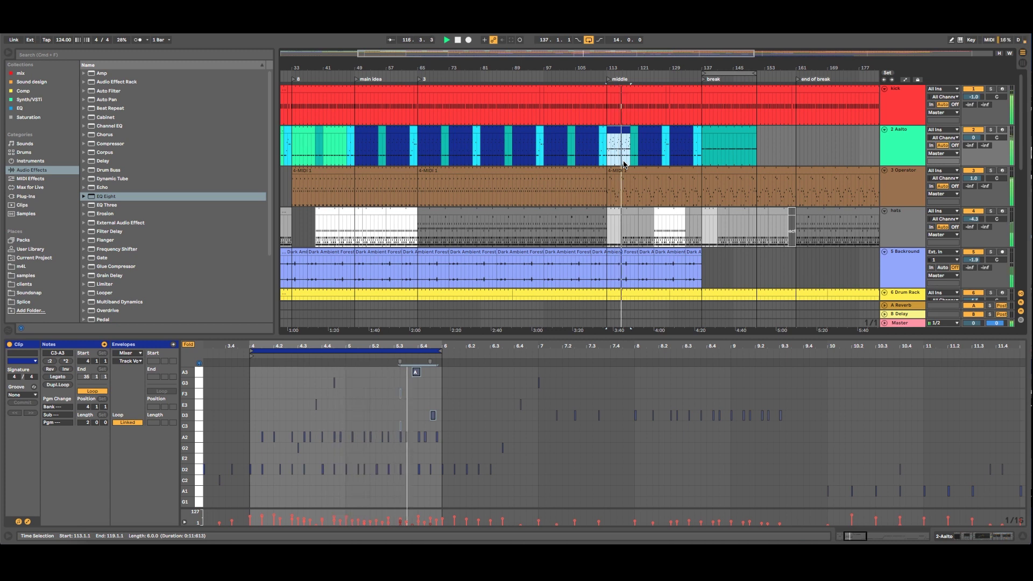
{"action": "left_click", "coordinate": [651, 132]}
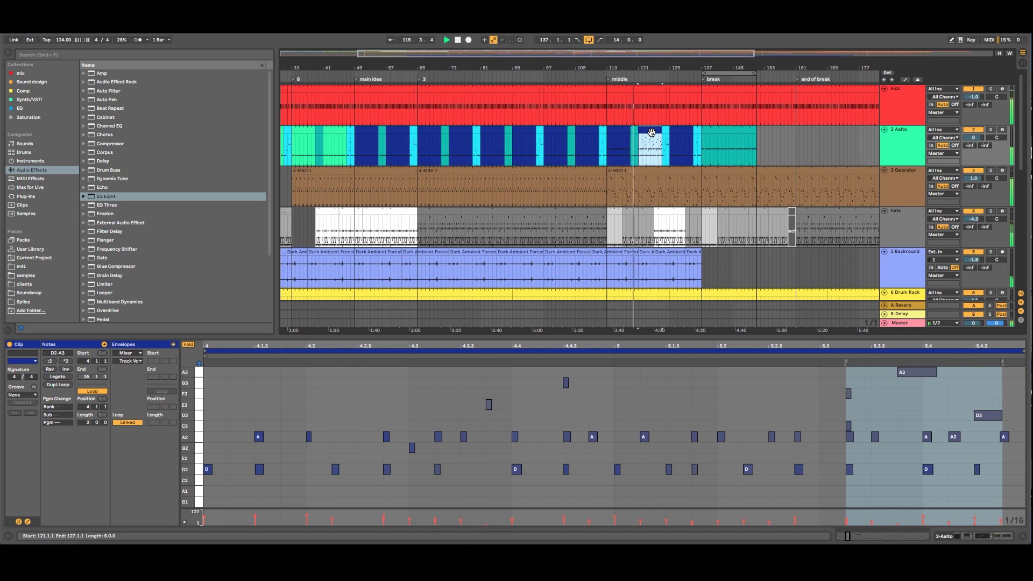
Step: Audition the arrangement from bar 121 and from bar 73, and check the PAD and background tracks against the Aalto clips
{"action": "scroll", "coordinate": [648, 156], "scroll_direction": "down", "scroll_amount": 3}
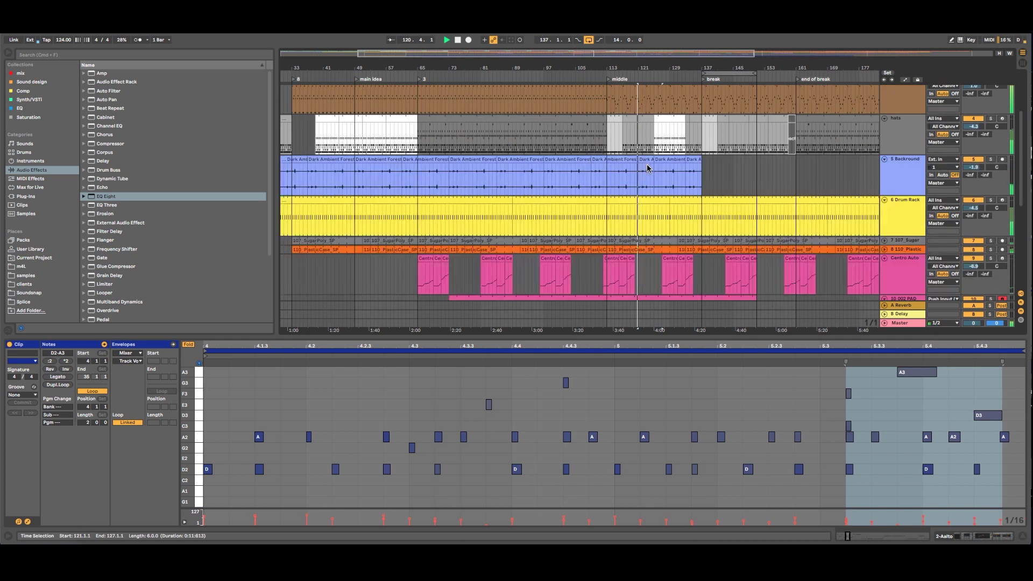
{"action": "scroll", "coordinate": [647, 166], "scroll_direction": "down", "scroll_amount": 2}
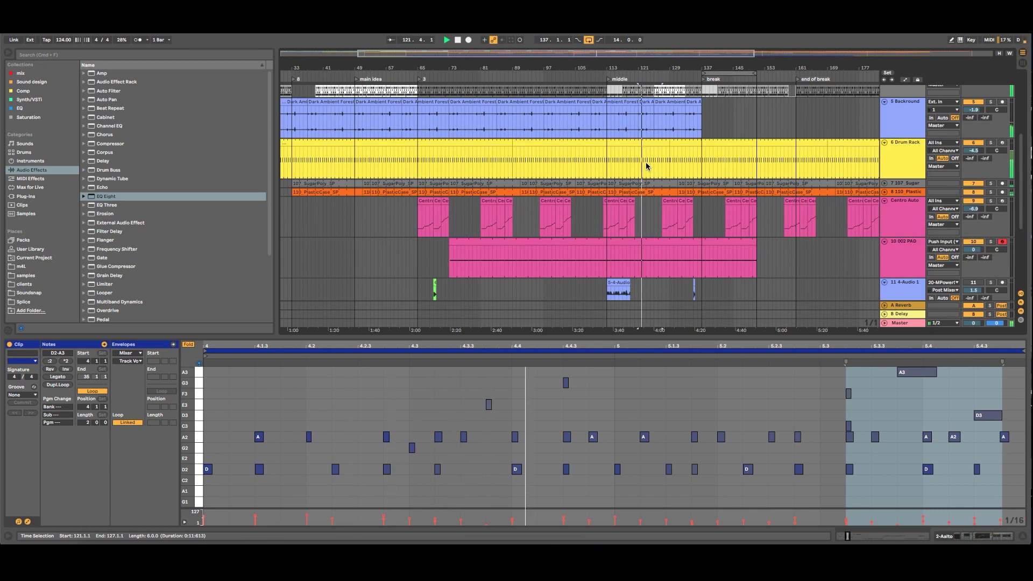
{"action": "key", "text": "space"}
{"action": "key", "text": "space"}
{"action": "key", "text": "space"}
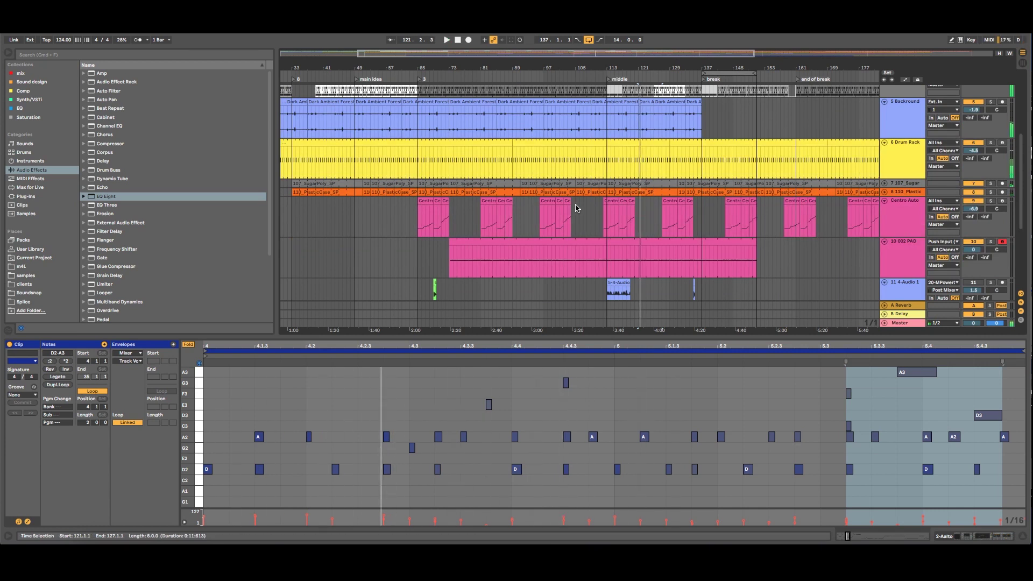
{"action": "left_click", "coordinate": [450, 76]}
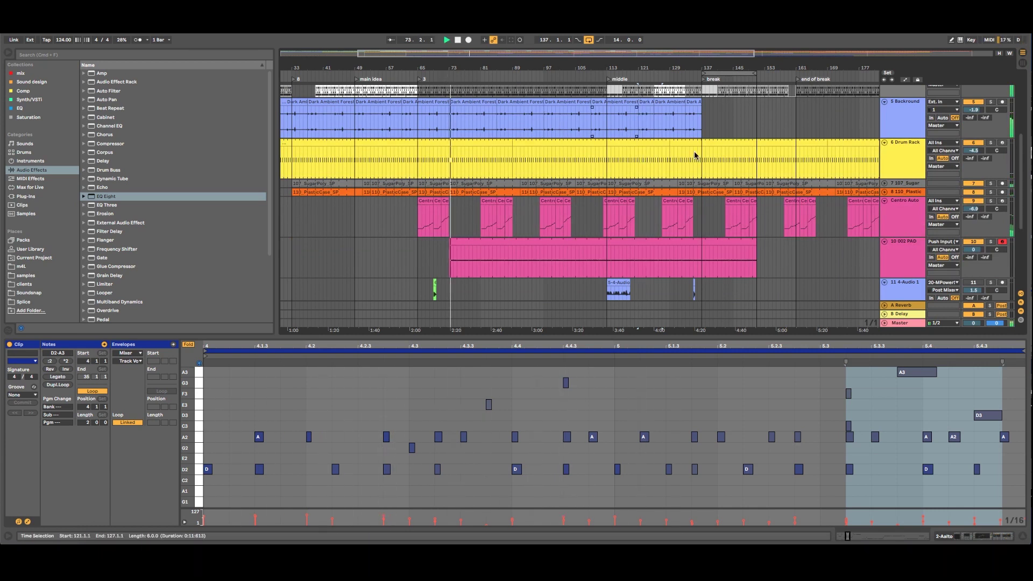
{"action": "left_click", "coordinate": [910, 260]}
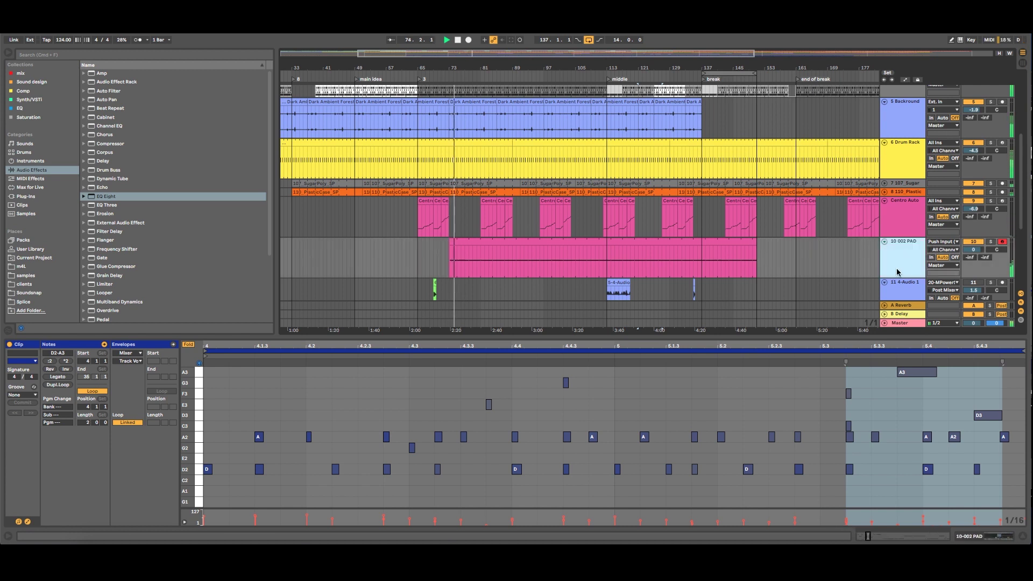
{"action": "scroll", "coordinate": [897, 274], "scroll_direction": "up", "scroll_amount": 3}
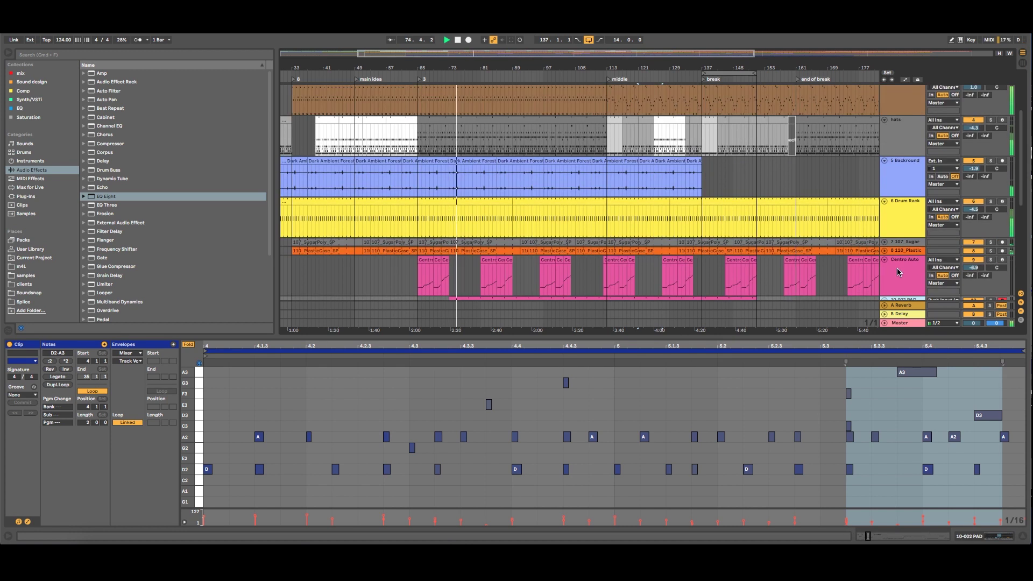
{"action": "left_click", "coordinate": [896, 183]}
{"action": "scroll", "coordinate": [897, 184], "scroll_direction": "up", "scroll_amount": 3}
{"action": "scroll", "coordinate": [896, 185], "scroll_direction": "up", "scroll_amount": 2}
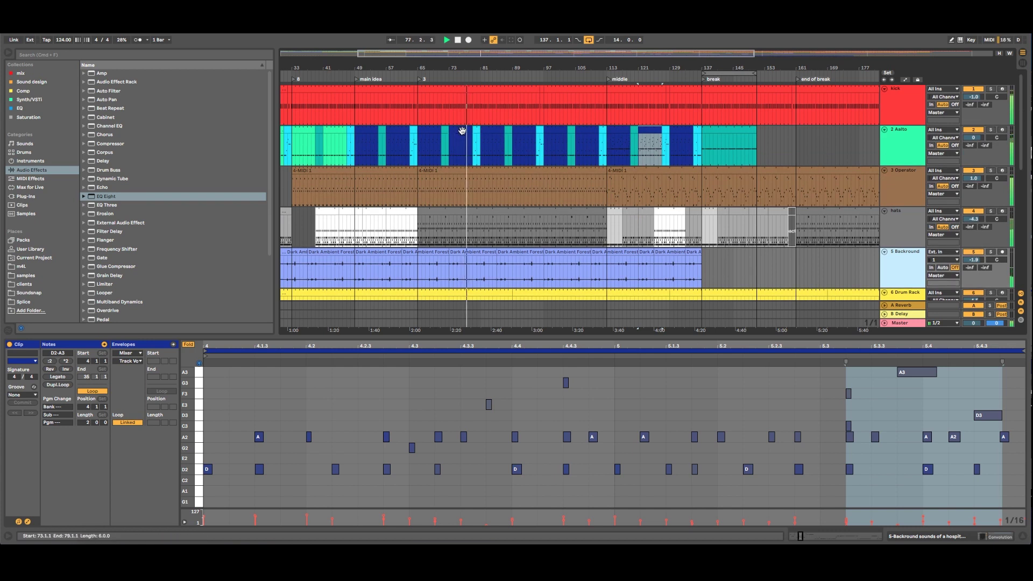
Step: Stop playback and copy the one-bar Aalto section from 124.1.1 to 125.1.1
{"action": "left_click_drag", "start_coordinate": [647, 68], "coordinate": [712, 89]}
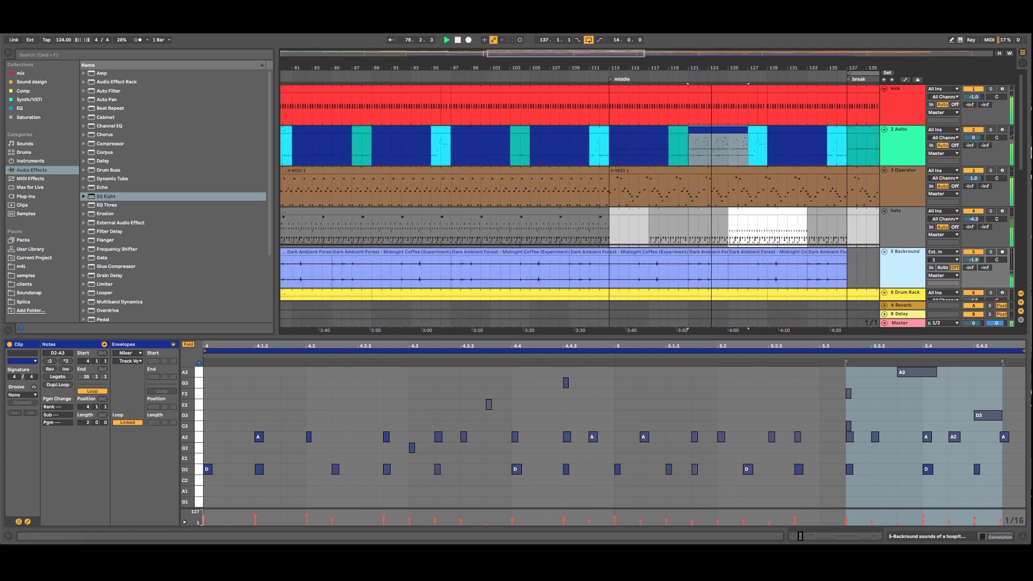
{"action": "left_click", "coordinate": [709, 162]}
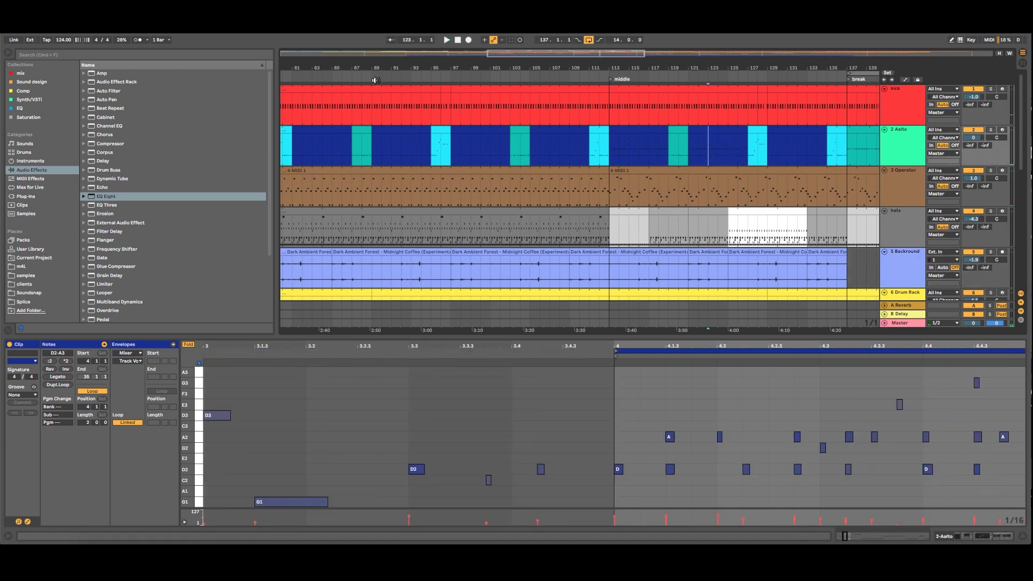
{"action": "left_click_drag", "start_coordinate": [382, 66], "coordinate": [498, 25]}
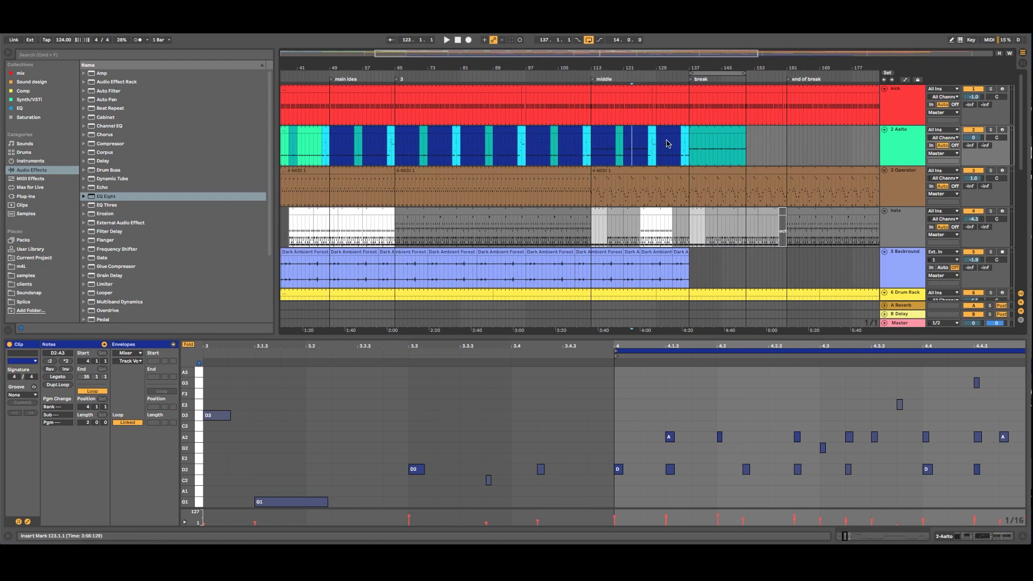
{"action": "left_click_drag", "start_coordinate": [672, 66], "coordinate": [668, 92]}
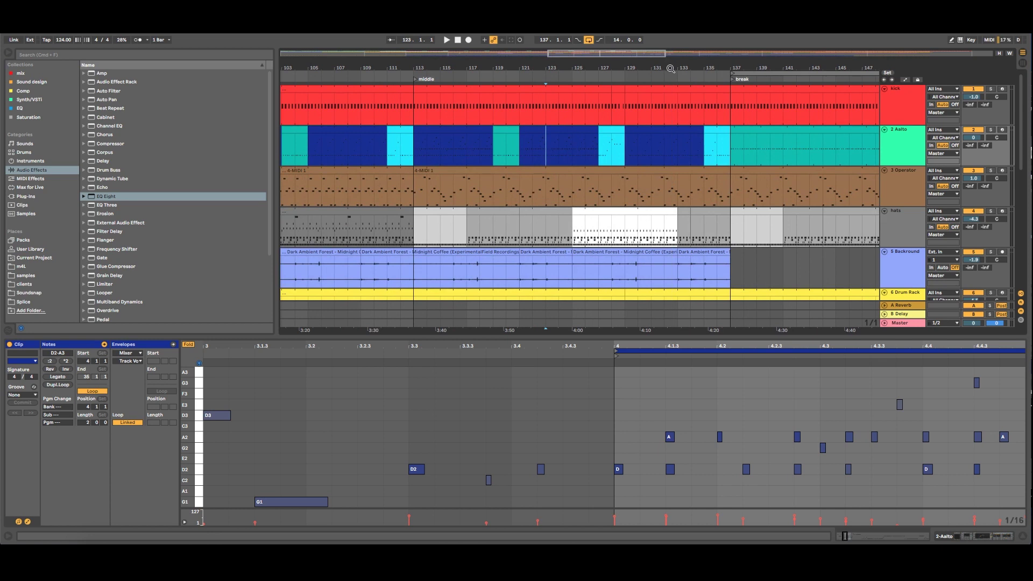
{"action": "left_click", "coordinate": [564, 161]}
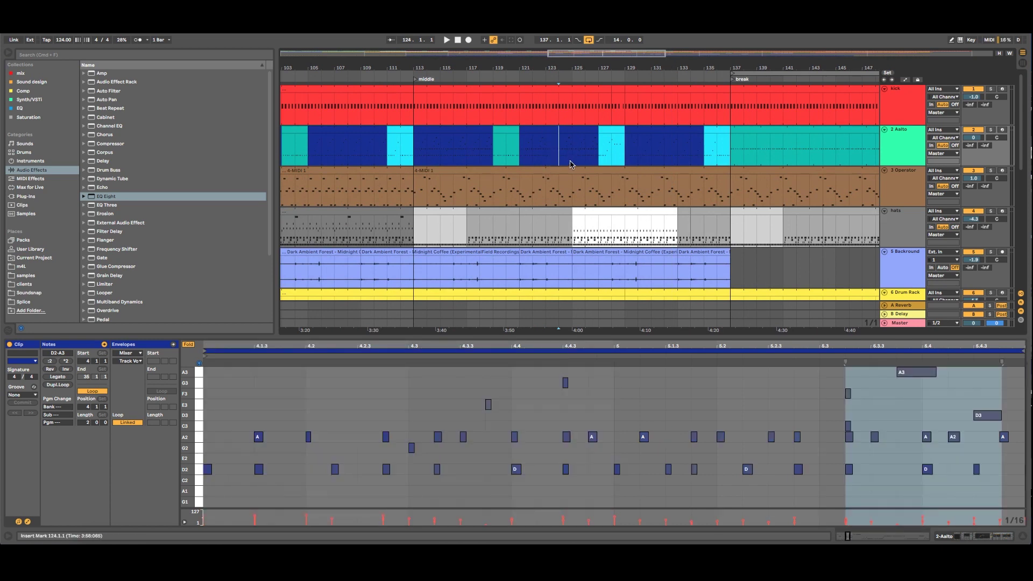
{"action": "left_click", "coordinate": [572, 163], "text": "shift"}
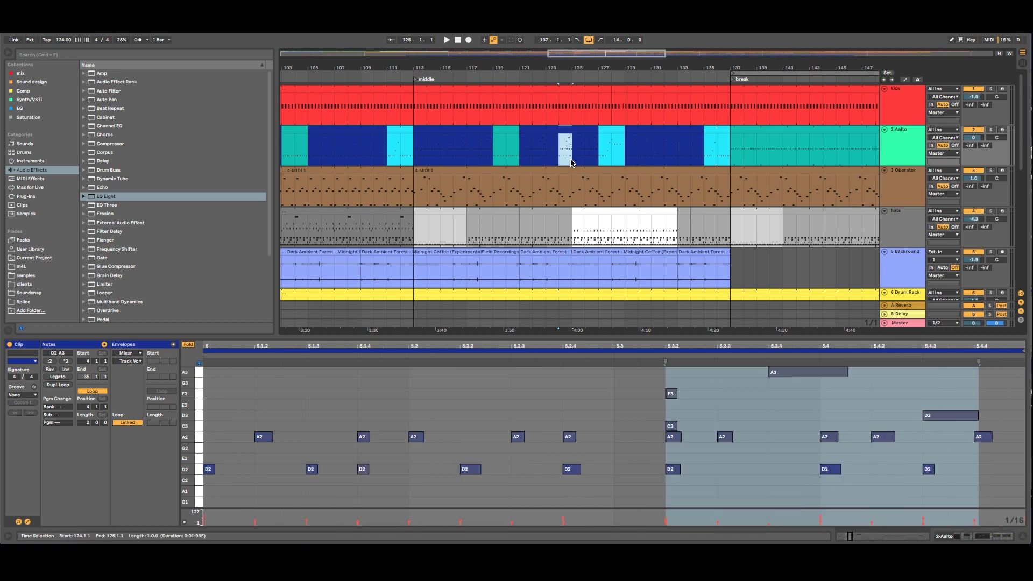
Step: Paste the copied one-bar Aalto section at bar 68, shortly after the locator 3
{"action": "left_click_drag", "start_coordinate": [525, 69], "coordinate": [612, 43]}
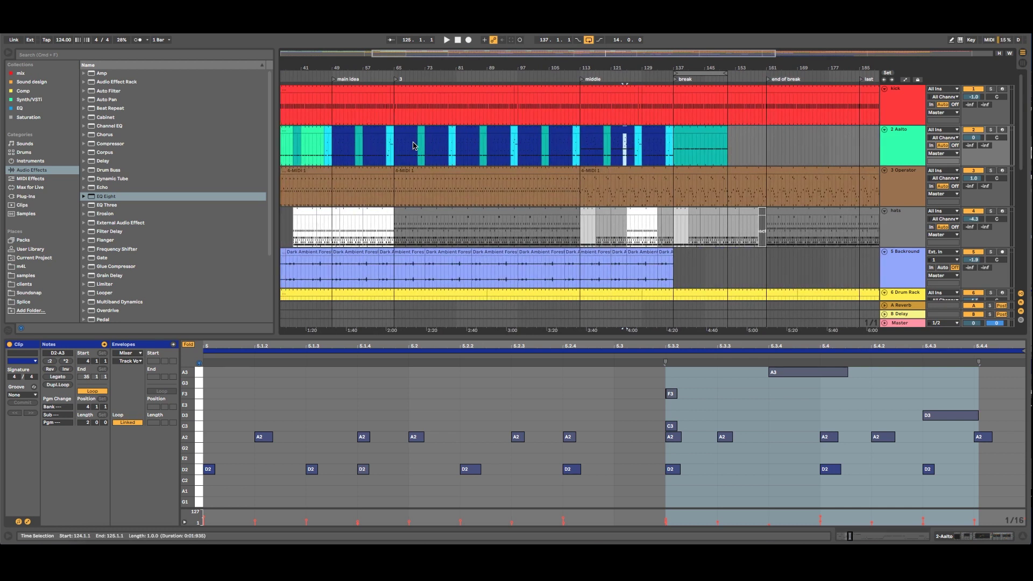
{"action": "scroll", "coordinate": [416, 148], "scroll_direction": "up", "scroll_amount": 5}
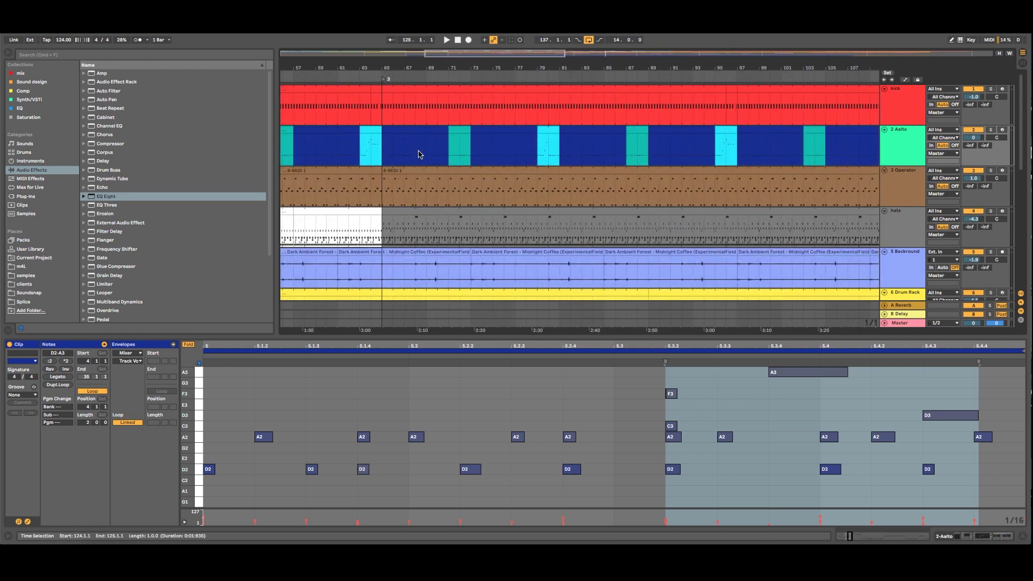
{"action": "left_click", "coordinate": [415, 156]}
{"action": "left_click_drag", "start_coordinate": [415, 157], "coordinate": [427, 161]}
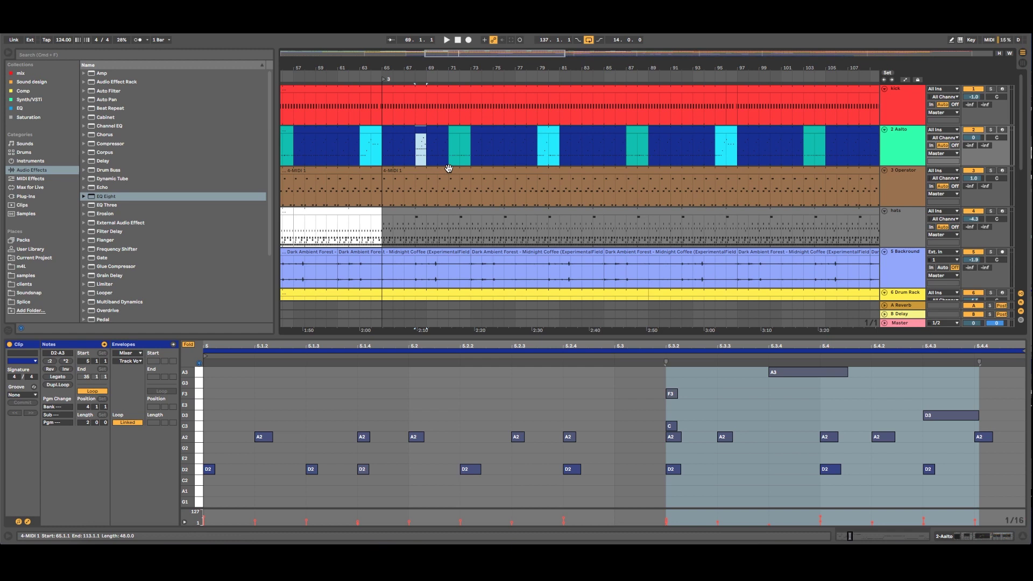
{"action": "scroll", "coordinate": [580, 204], "scroll_direction": "down", "scroll_amount": 3}
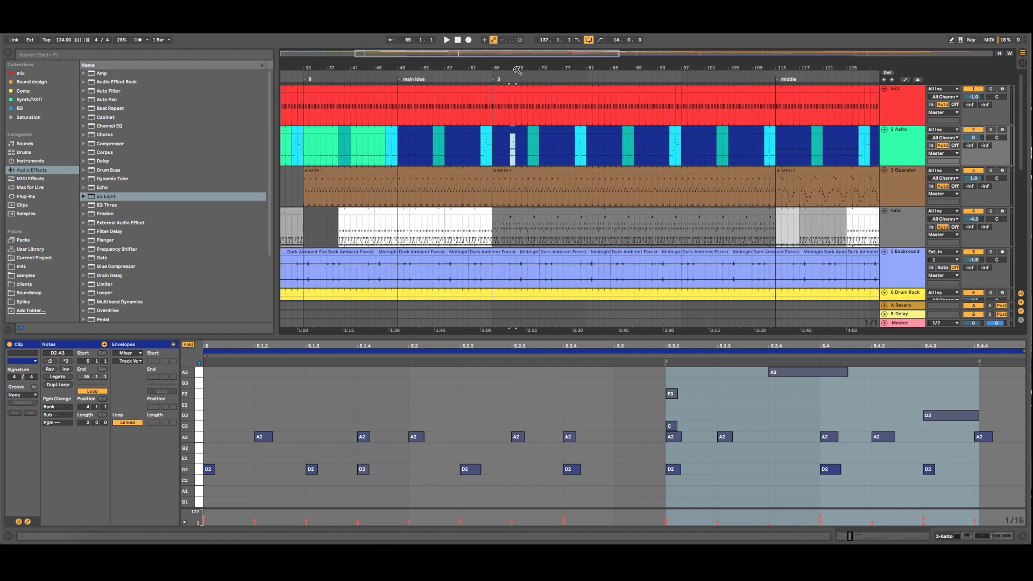